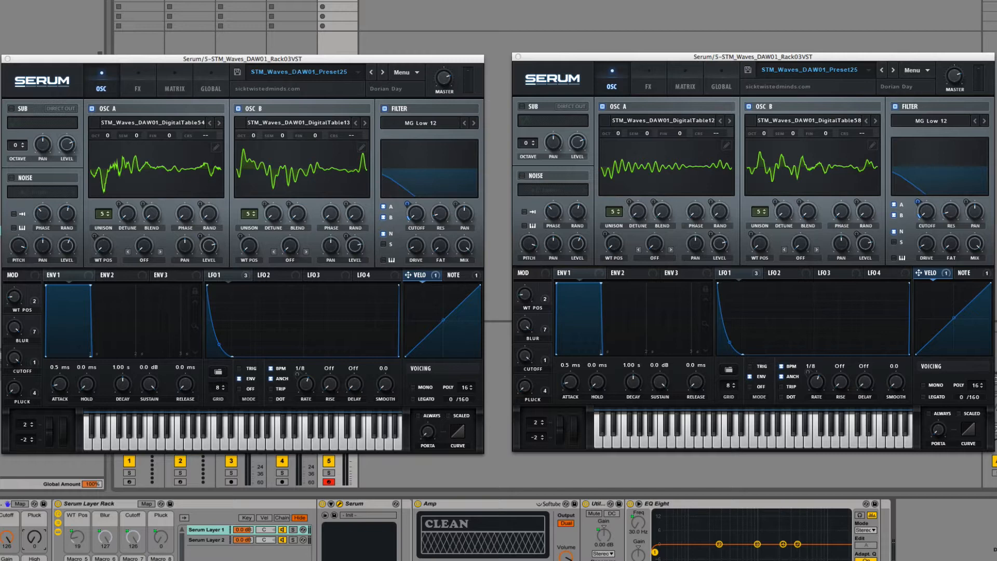
# Step: Switch to the browser to view the Instagram post showing the Serum patch, and return to the two Serum windows
pyautogui.press('super+Tab')
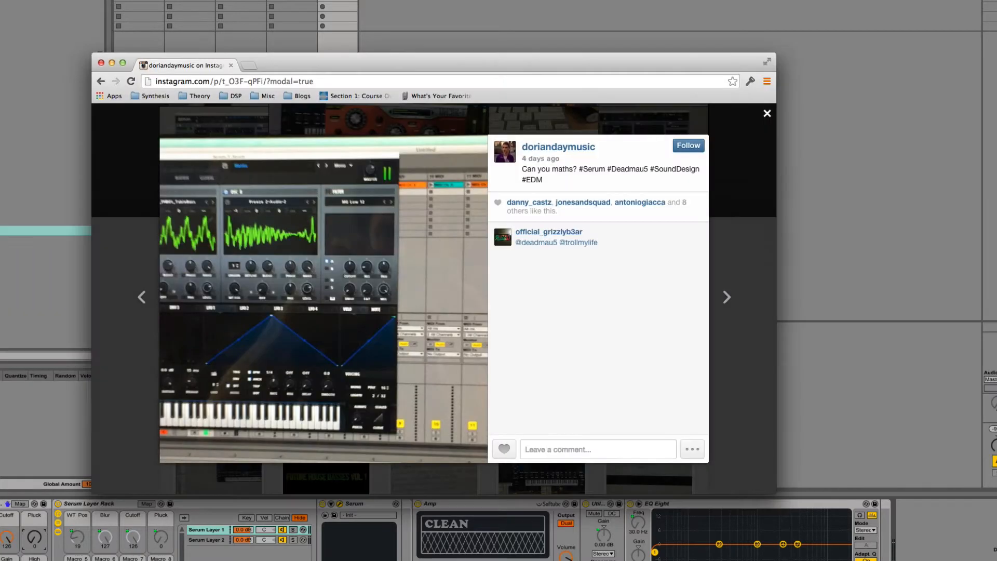
pyautogui.click(330, 305)
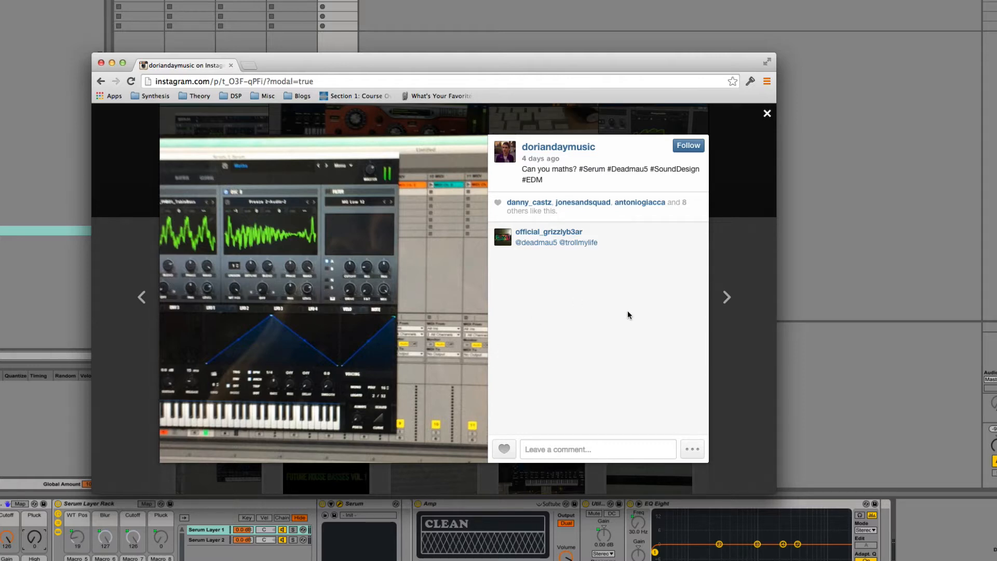
pyautogui.click(858, 287)
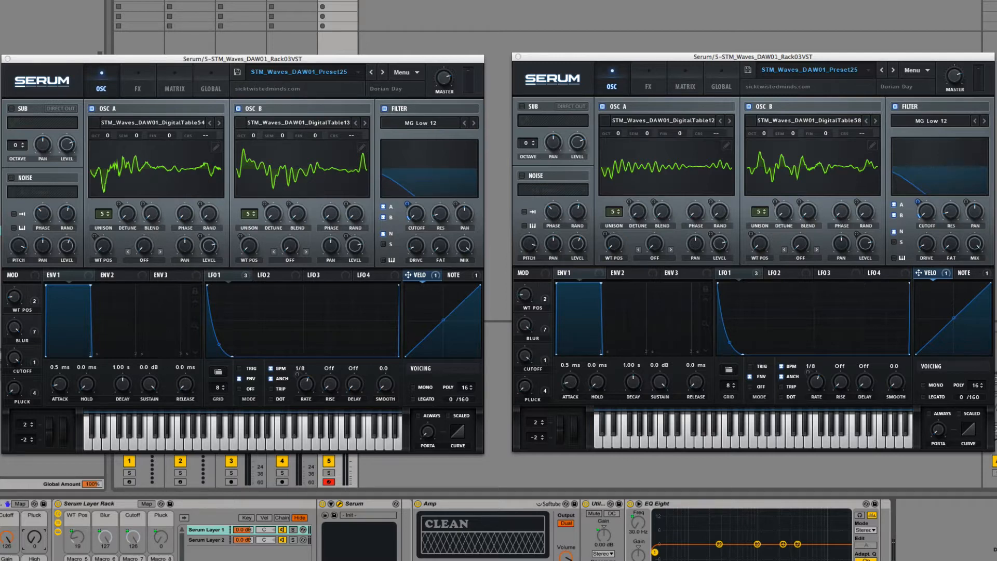
# Step: Hide the Serum plug-in windows and look over the Digital Apocrypha Vol. 1 and Analog Delusions Vol. 1 pack folders in Finder
pyautogui.press('super+alt+p')
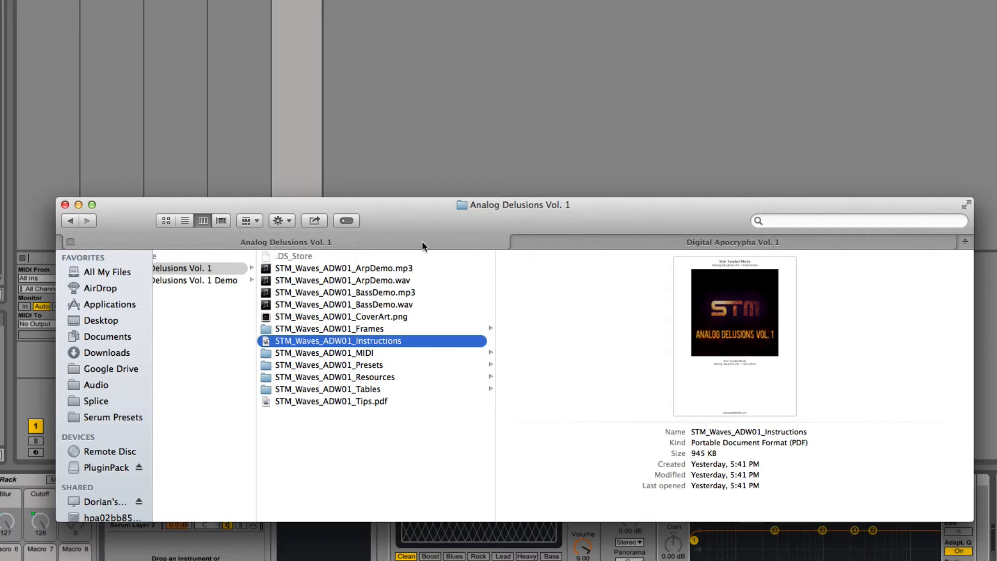
pyautogui.click(617, 243)
pyautogui.hscroll(5, 630, 294)
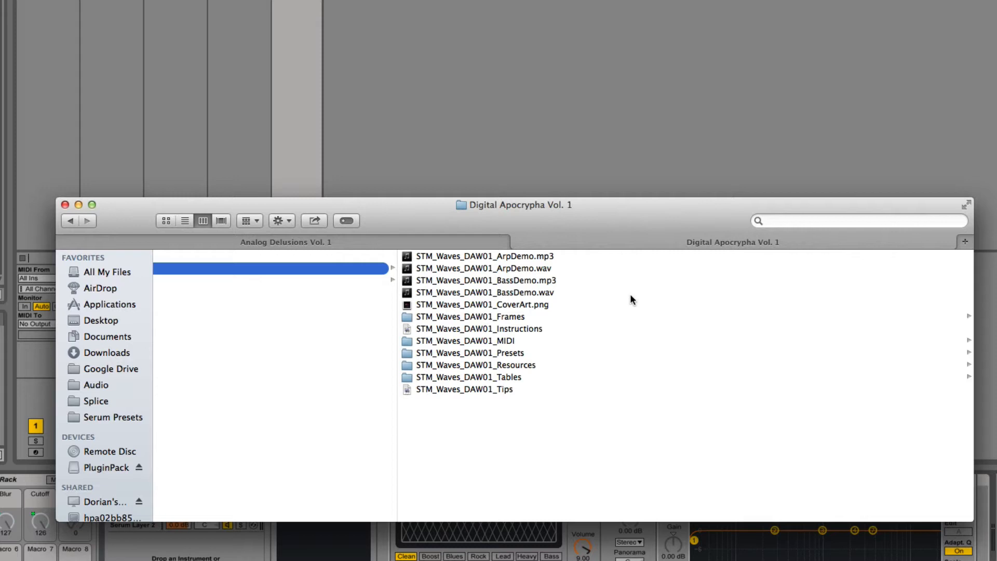
pyautogui.click(441, 242)
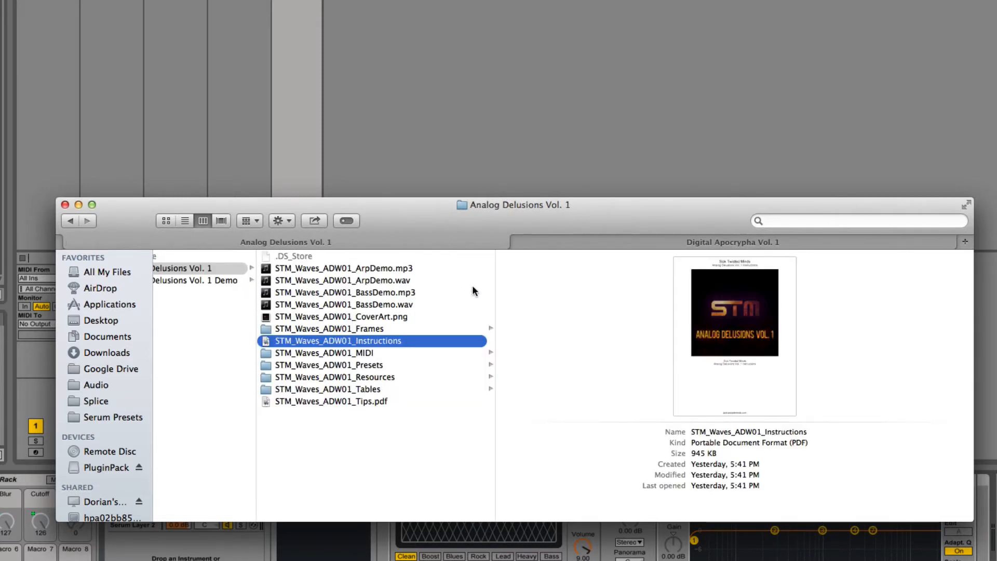
# Step: Examine the wavetables in the STM_Waves_ADW01_Tables folder, from AnalogTable01 to AnalogTable64 plus the saw, sine, square, triangle and VIP tables
pyautogui.click(374, 392)
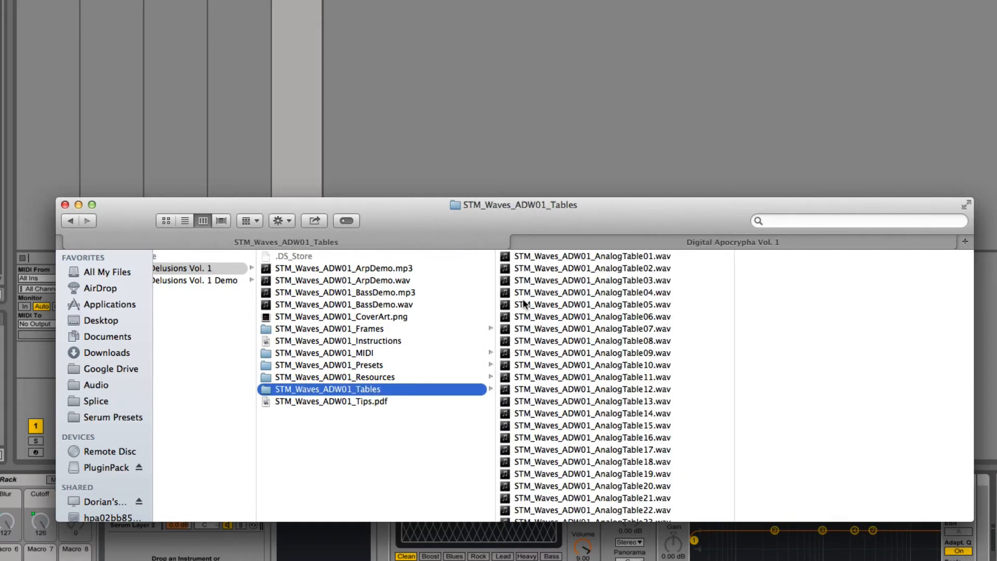
pyautogui.click(577, 256)
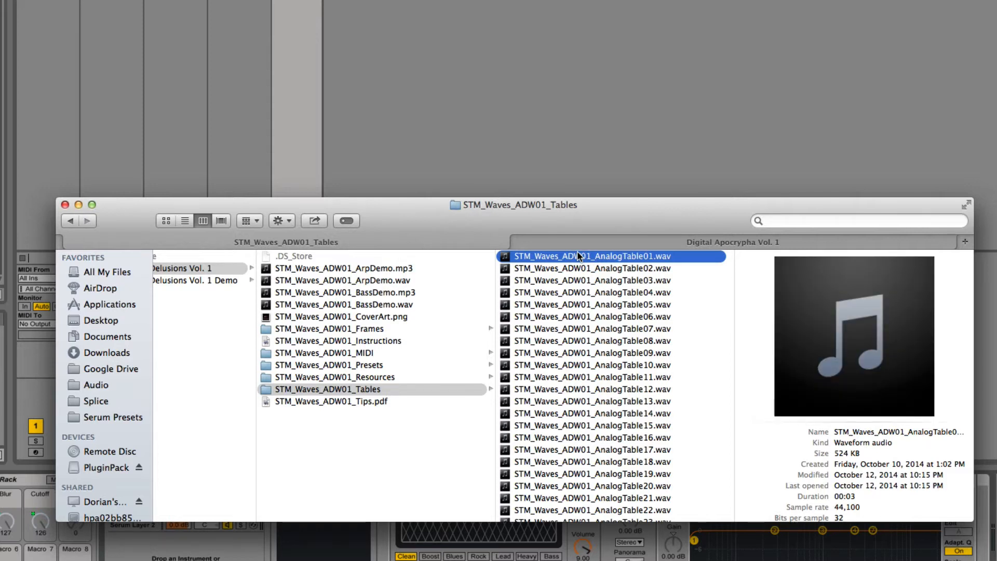
pyautogui.click(591, 267)
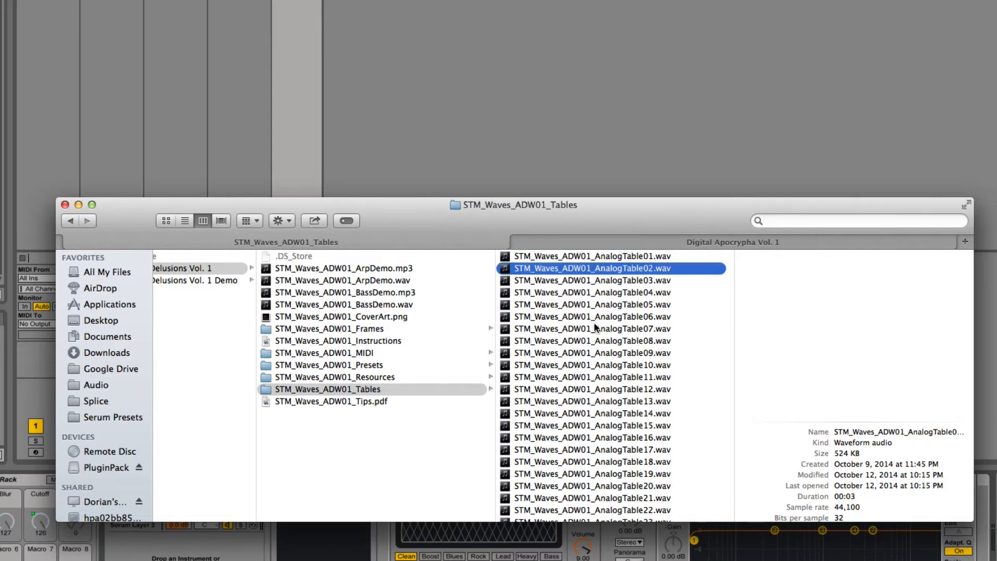
pyautogui.scroll(-15, 616, 410)
pyautogui.keyDown('shift'); pyautogui.click(615, 455); pyautogui.keyUp('shift')
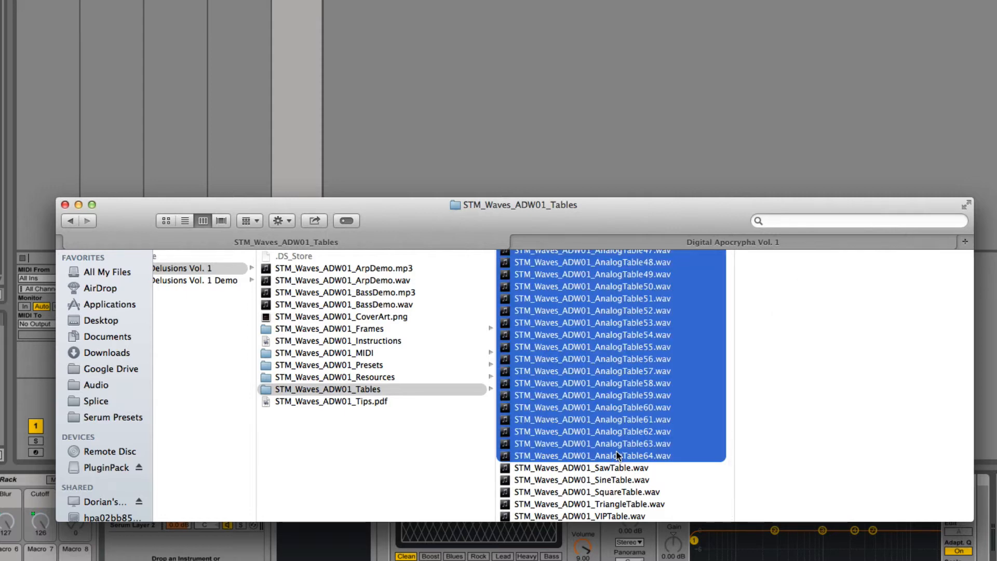
pyautogui.click(616, 452)
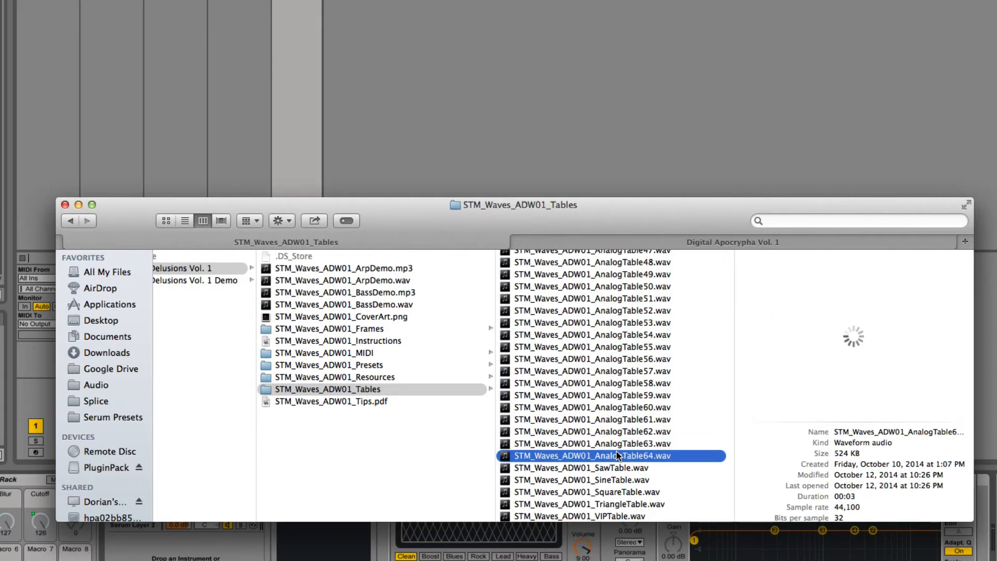
pyautogui.press('Down')
pyautogui.press('Down')
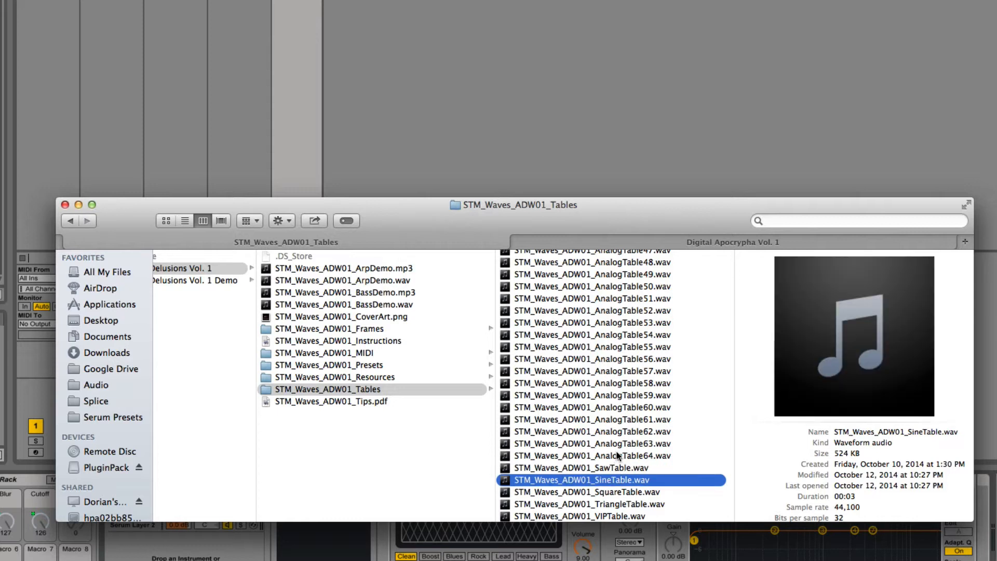
pyautogui.press('Down')
pyautogui.press('Down')
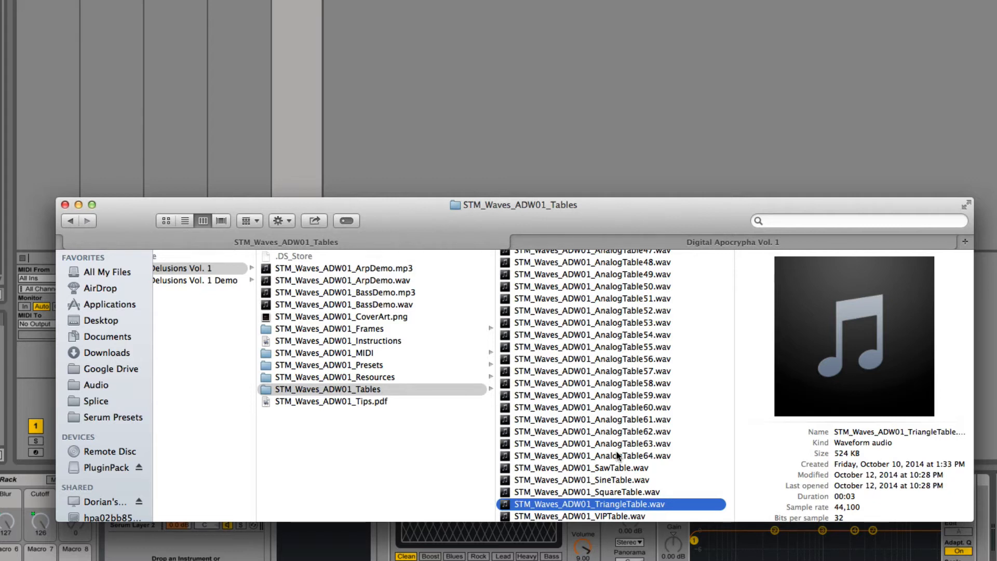
pyautogui.press('Down')
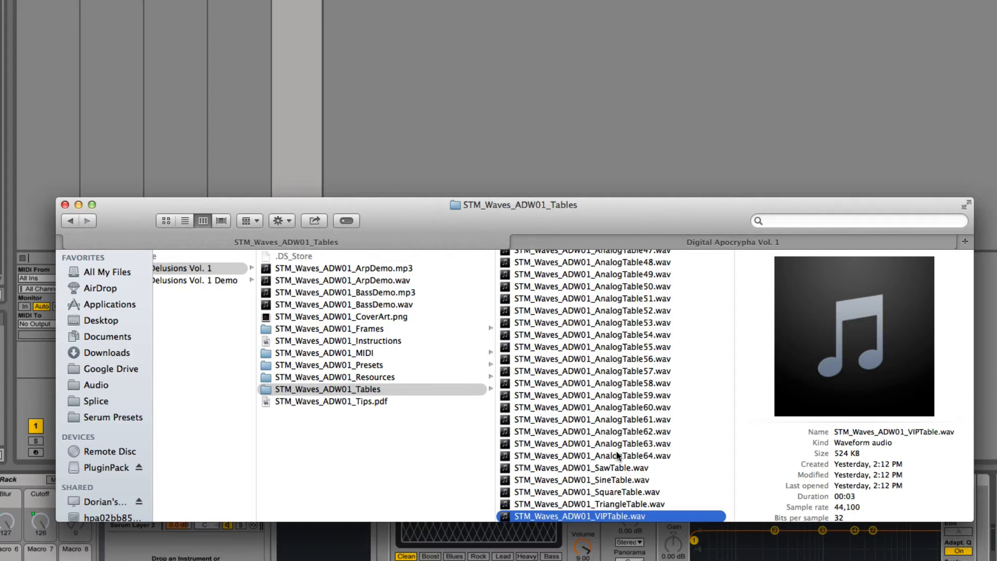
# Step: Look through the Analog Delusions demo audio, the cover art and the frame subfolders inside STM_Waves_ADW01_Frames
pyautogui.click(366, 268)
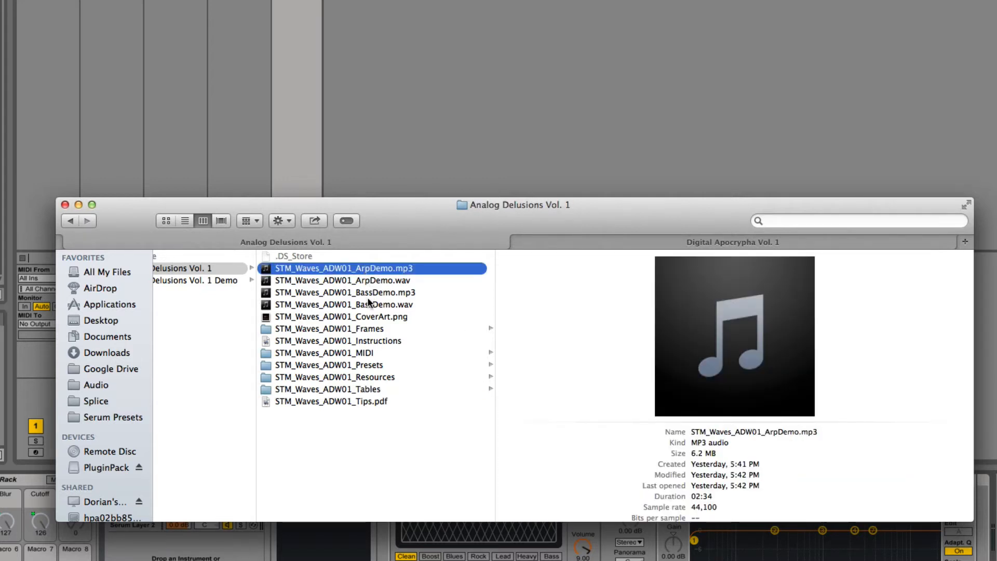
pyautogui.click(367, 318)
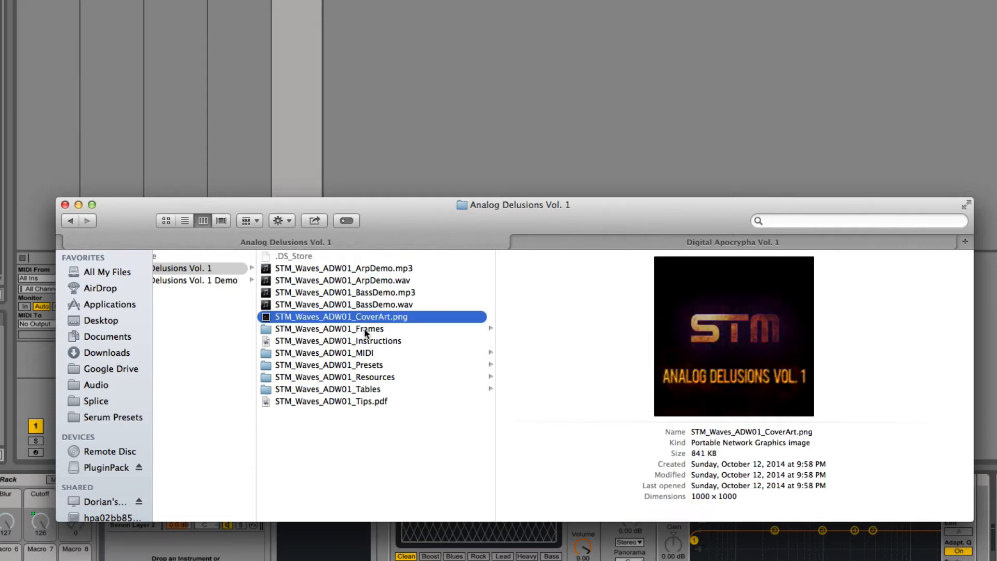
pyautogui.click(365, 330)
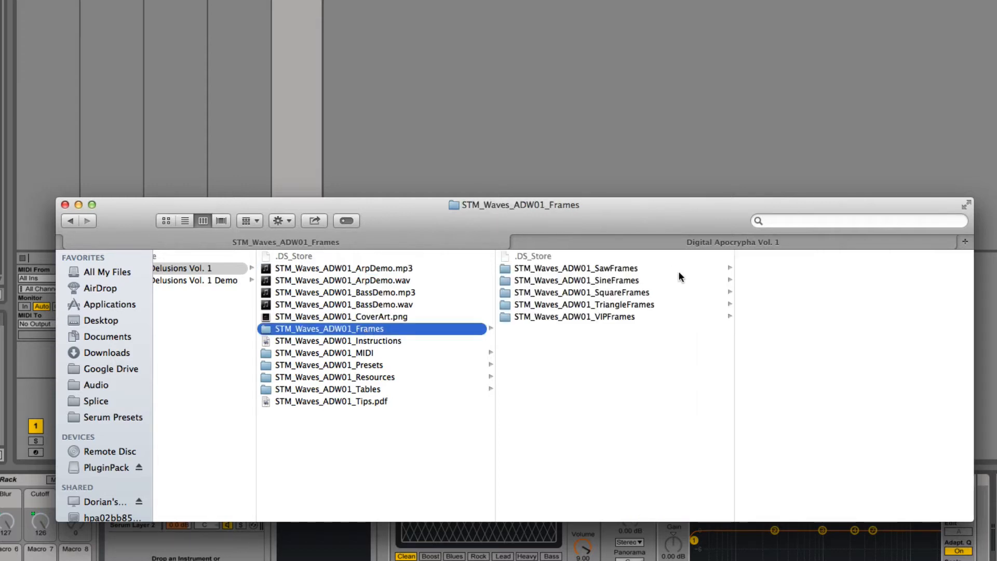
pyautogui.click(616, 269)
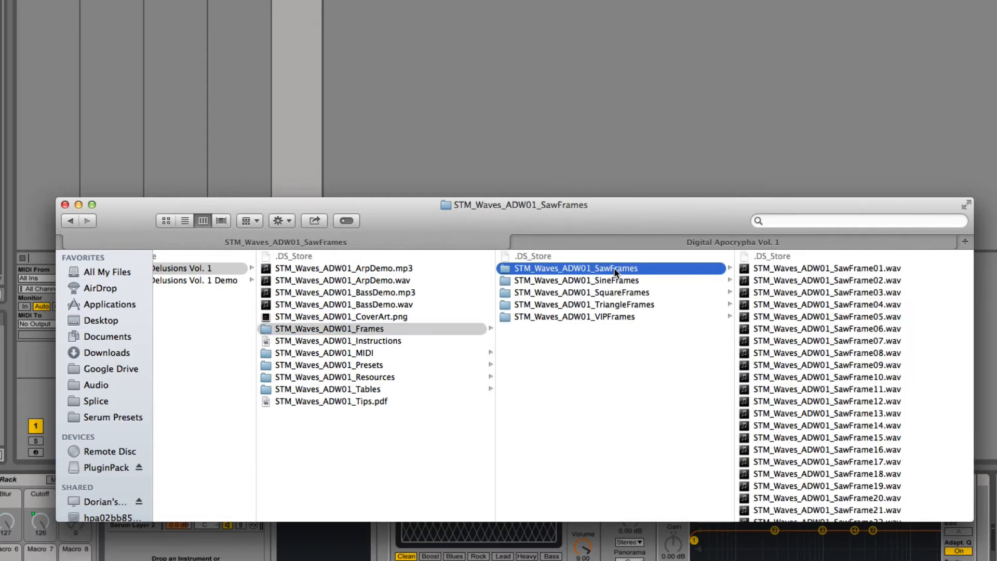
pyautogui.scroll(-10, 831, 430)
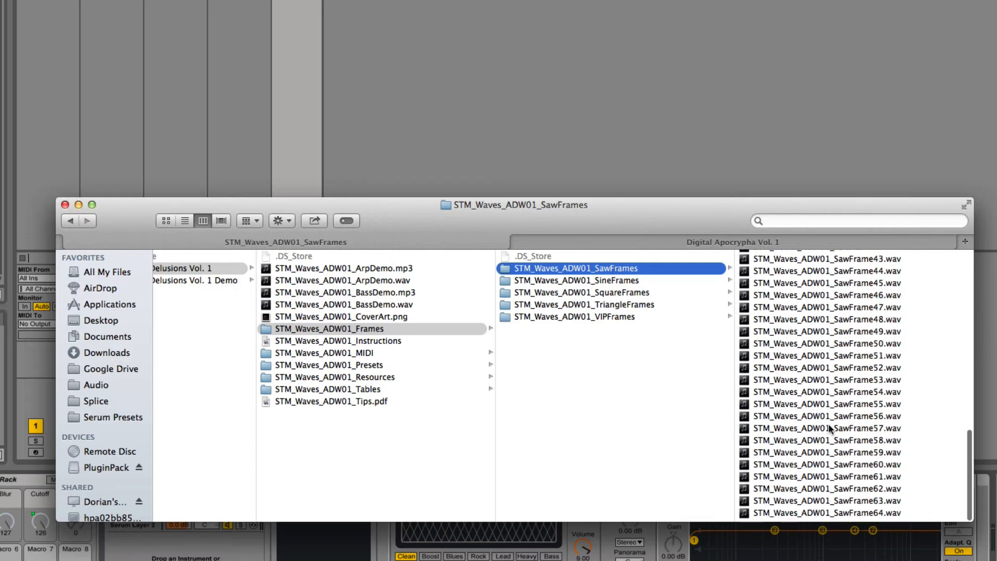
pyautogui.click(643, 297)
pyautogui.press('Down')
pyautogui.press('Down')
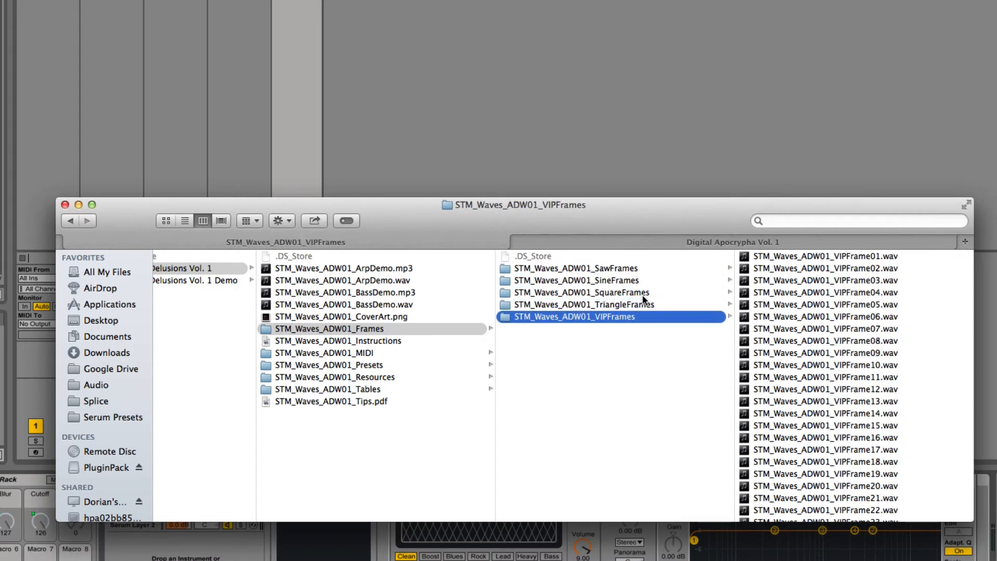
# Step: Preview the STM_Waves_ADW01_Instructions PDF, read through the effects list, macro descriptions and resources section, and close the preview
pyautogui.press('Left')
pyautogui.press('Down')
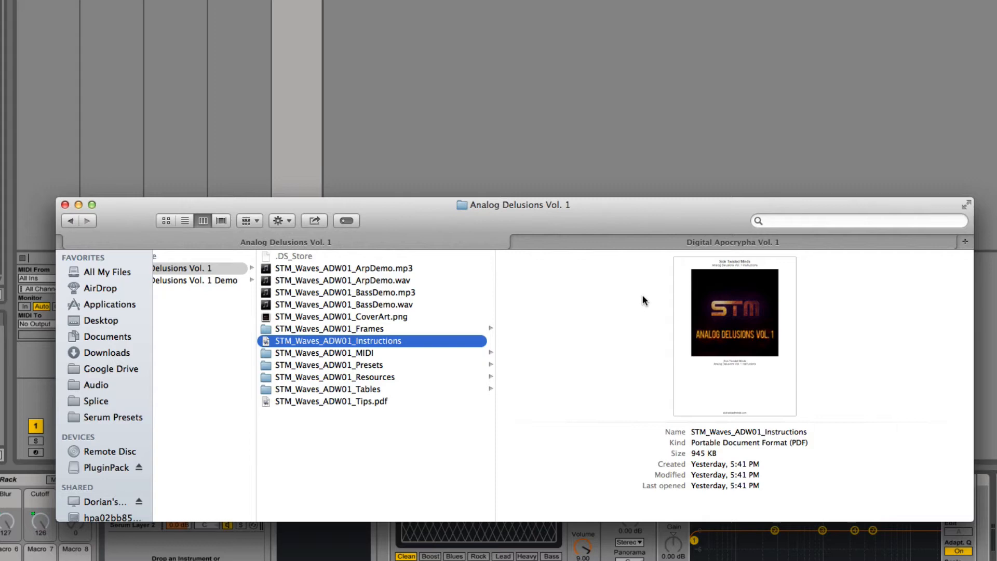
pyautogui.press('space')
pyautogui.press('space')
pyautogui.press('Down')
pyautogui.press('Up')
pyautogui.doubleClick(435, 346)
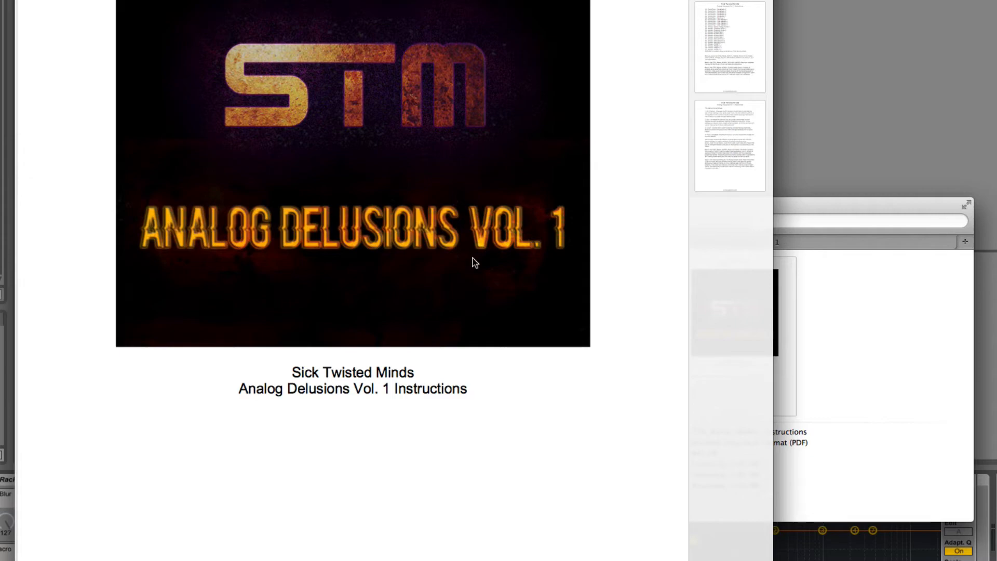
pyautogui.scroll(-2, 470, 260)
pyautogui.scroll(-15, 466, 254)
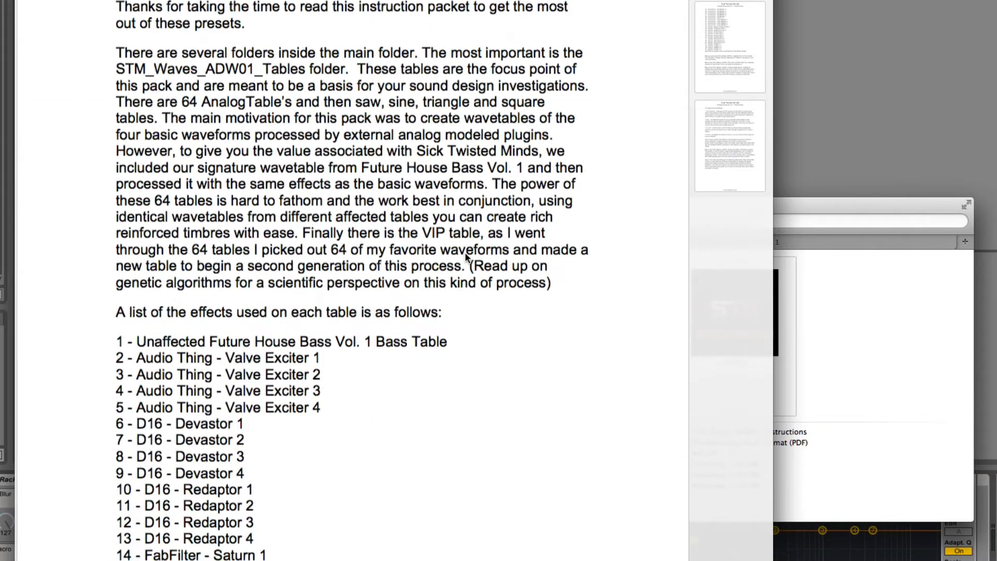
pyautogui.scroll(-20, 192, 326)
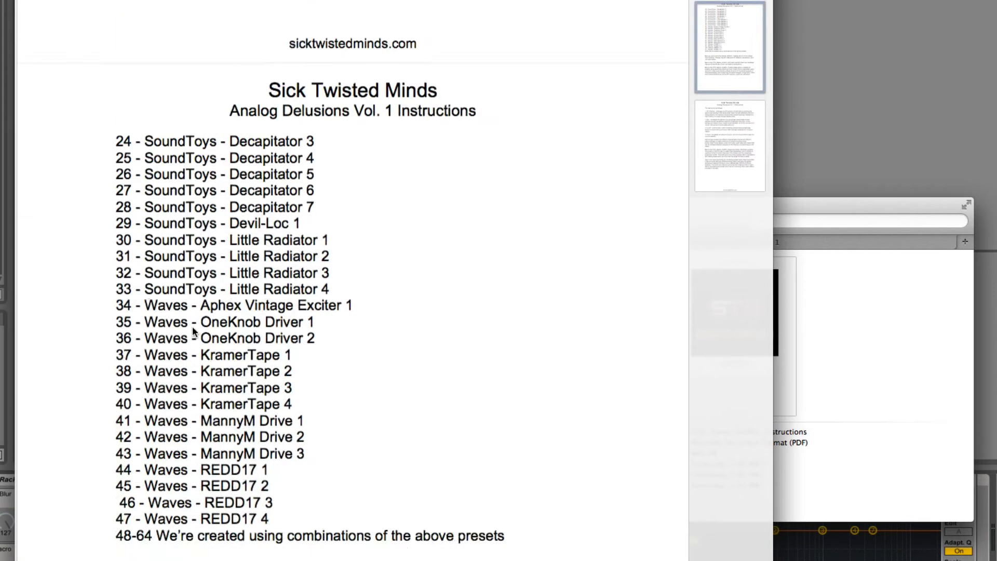
pyautogui.scroll(-5, 194, 331)
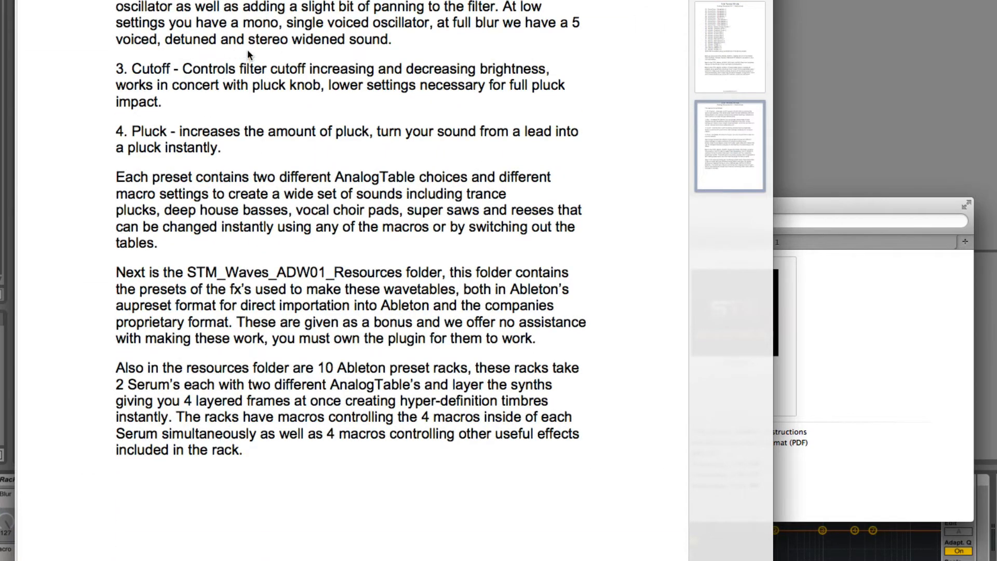
pyautogui.press('space')
# Step: Browse the STM_Waves_ADW01_Presets folder and the Rack files, FxAuPresets and FxPresets inside STM_Waves_ADW01_Resources
pyautogui.click(356, 366)
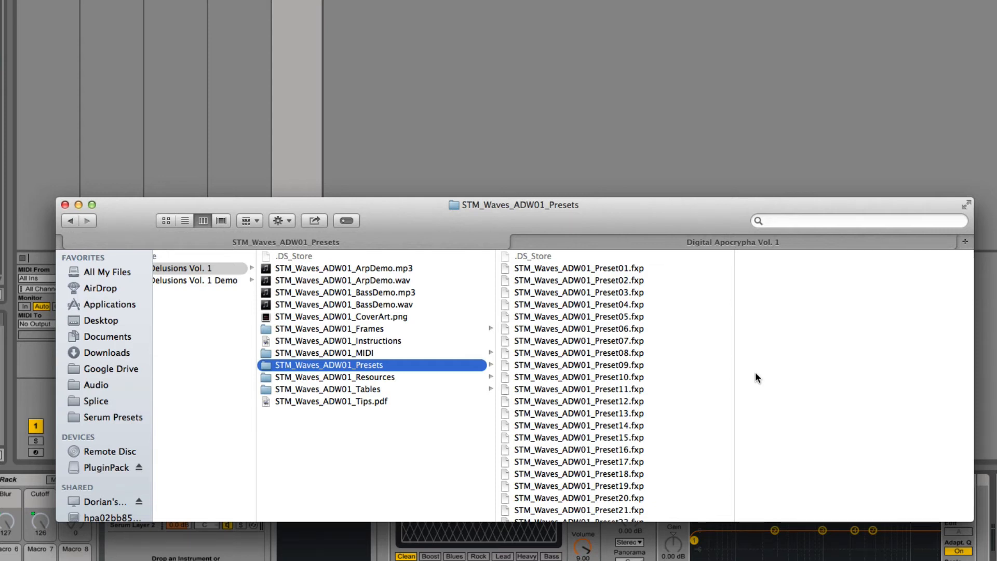
pyautogui.scroll(-3, 647, 341)
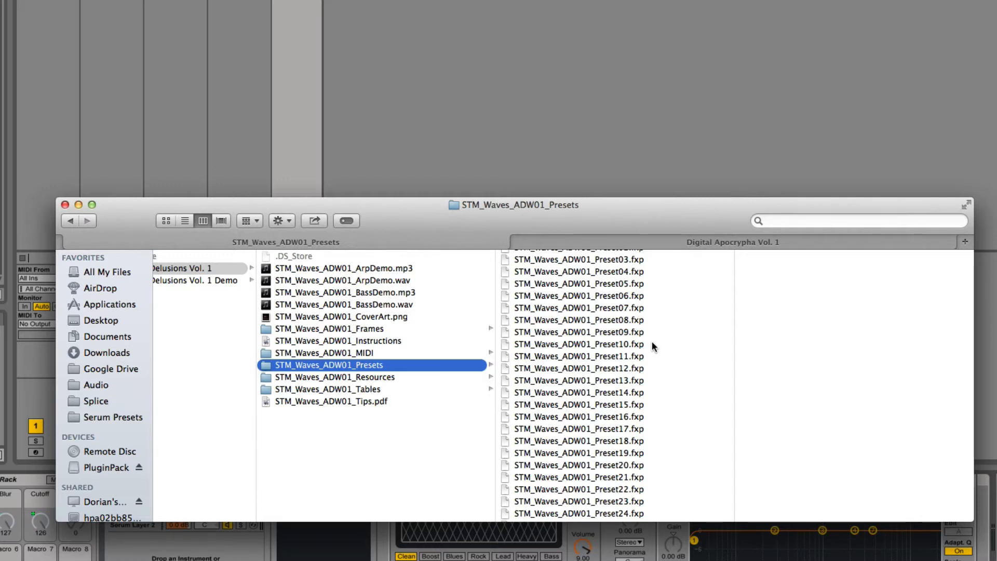
pyautogui.click(405, 378)
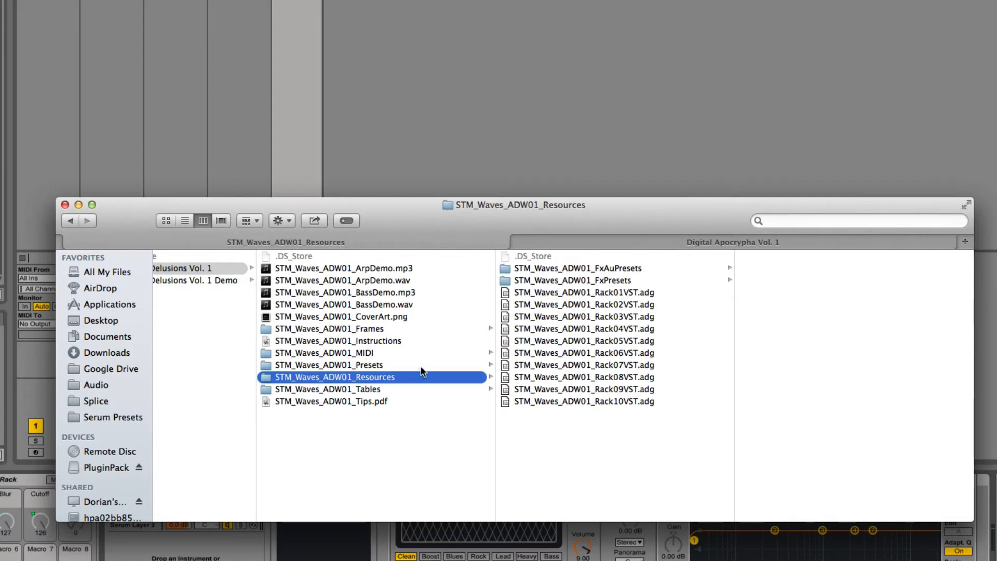
pyautogui.moveTo(586, 419); pyautogui.dragTo(597, 293)
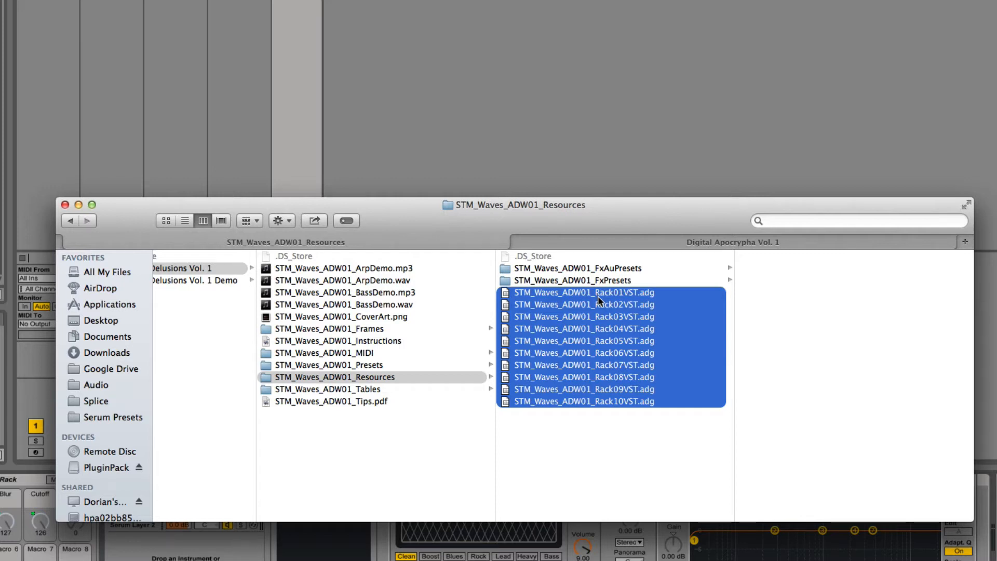
pyautogui.click(623, 419)
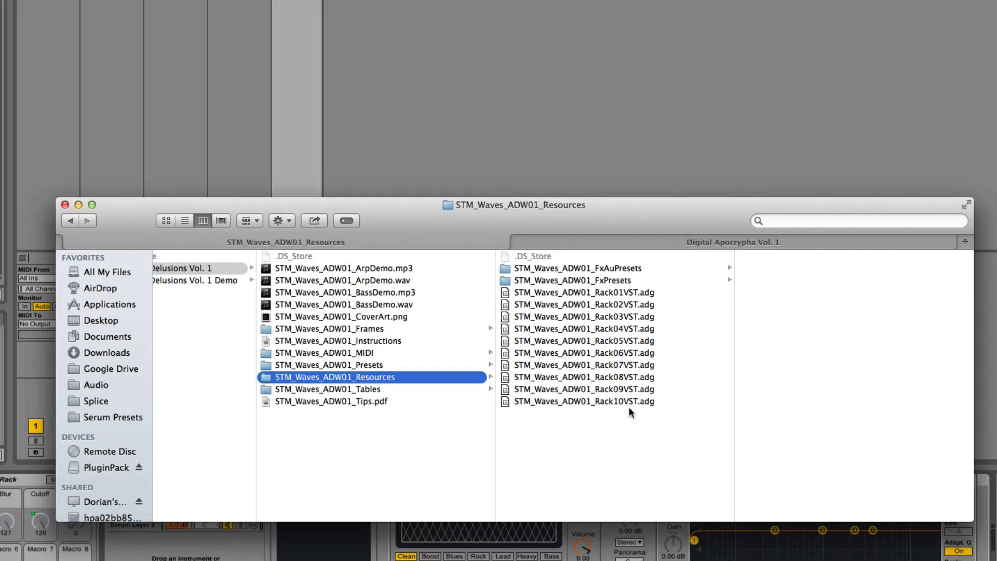
pyautogui.click(584, 268)
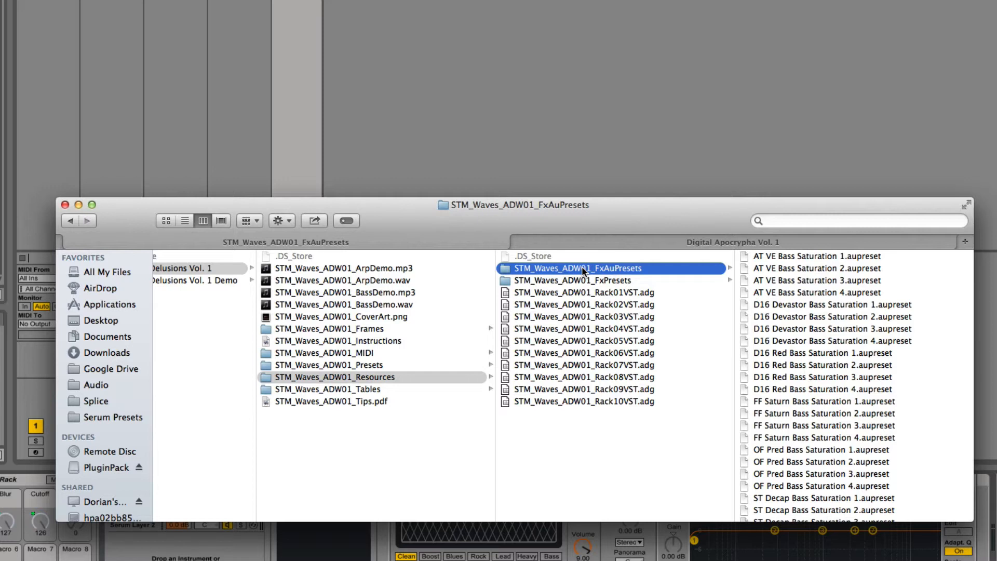
pyautogui.press('Down')
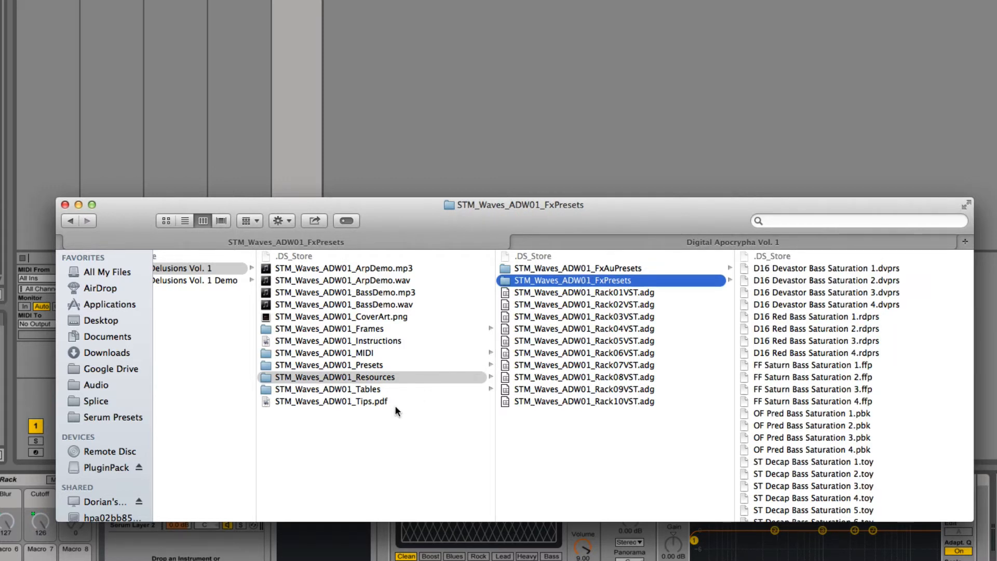
pyautogui.press('Left')
# Step: Preview the STM_Waves_ADW01_Tips.pdf document and read through its pages
pyautogui.click(341, 401)
pyautogui.press('space')
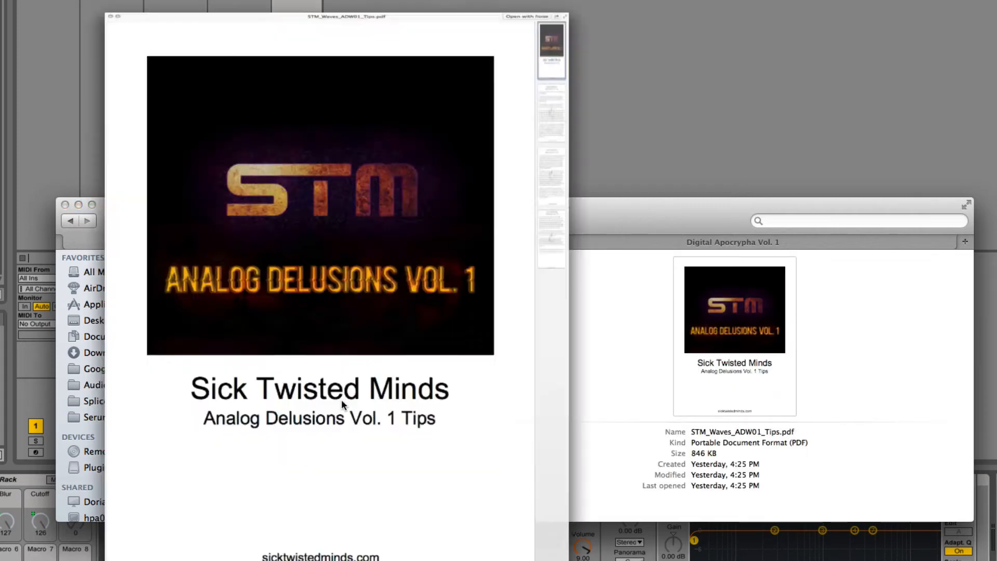
pyautogui.scroll(-10, 387, 369)
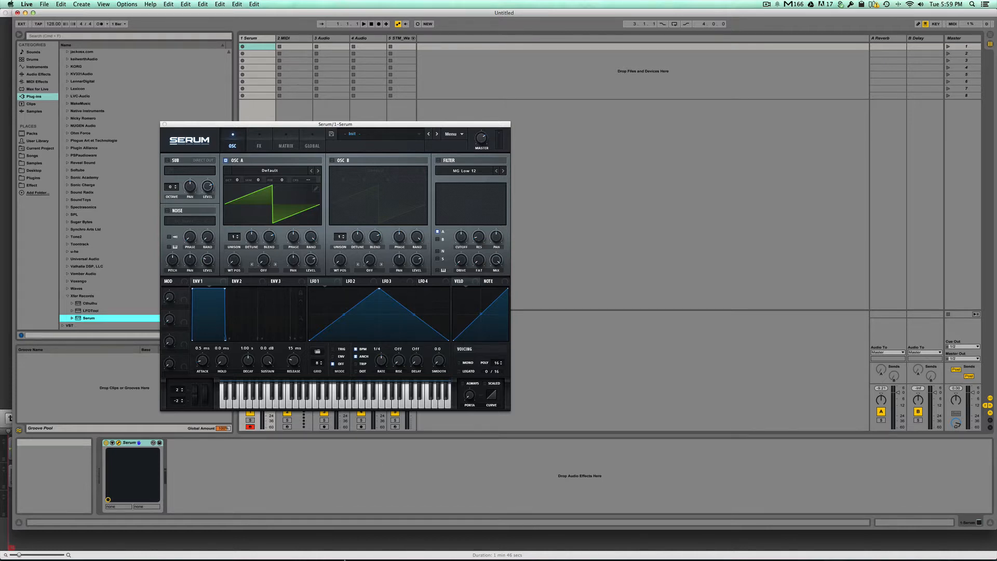
# Step: Put STM_Waves_ADW01_AnalogTable01.wav in the first slot of track 3 Audio and load VE Bass Saturation 1.aupreset onto that track
pyautogui.click(71, 545)
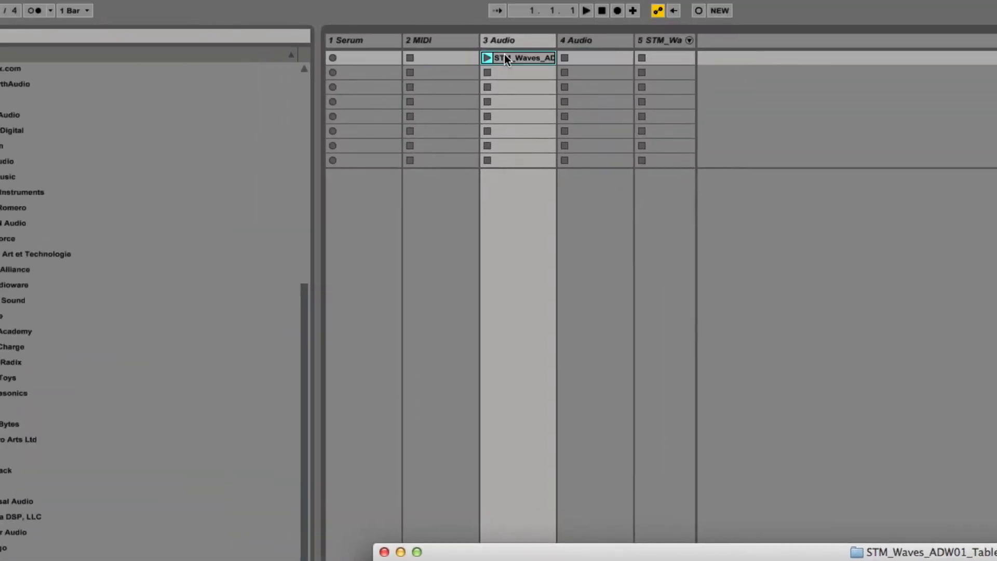
pyautogui.click(516, 39)
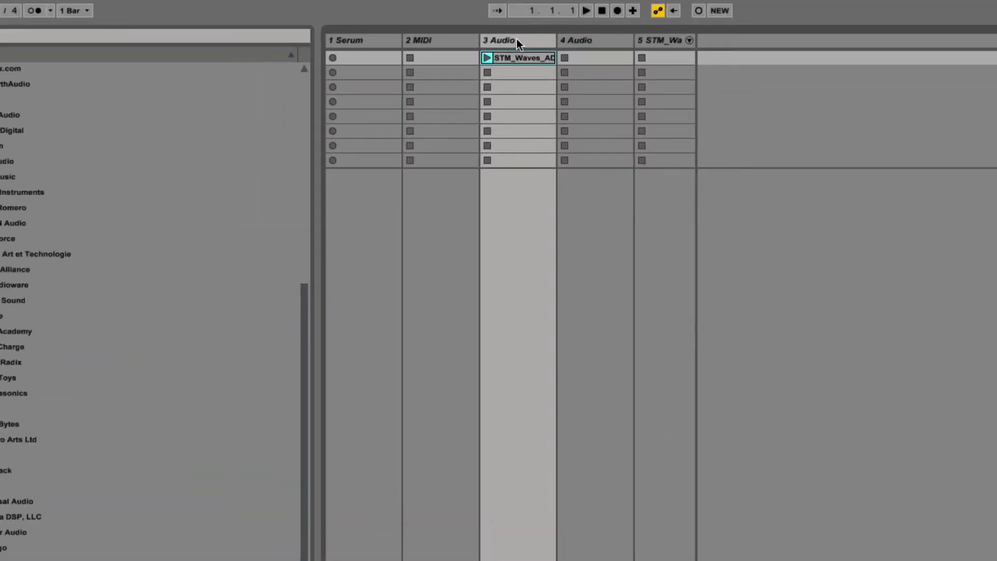
pyautogui.click(2, 225)
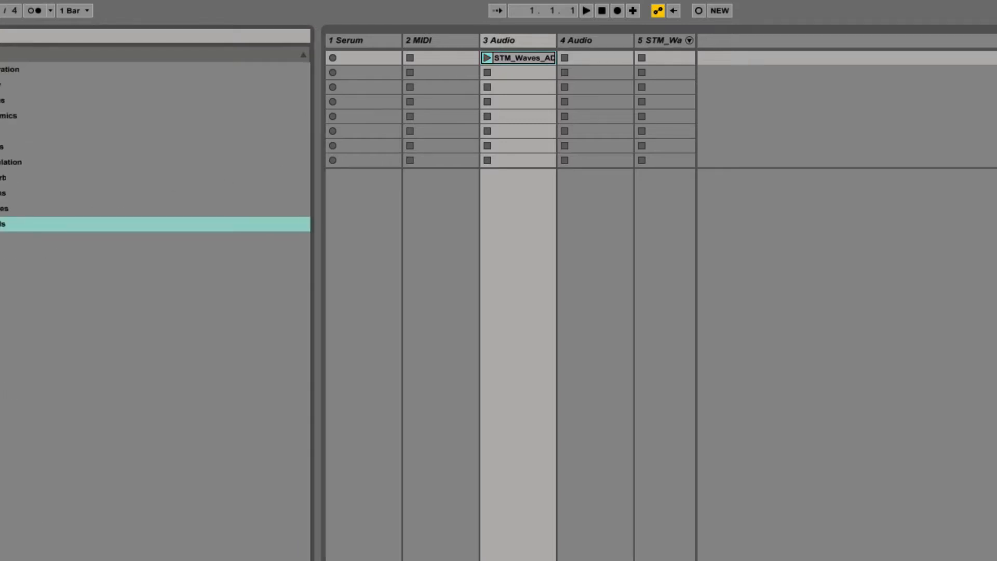
pyautogui.click(2, 69)
pyautogui.click(2, 70)
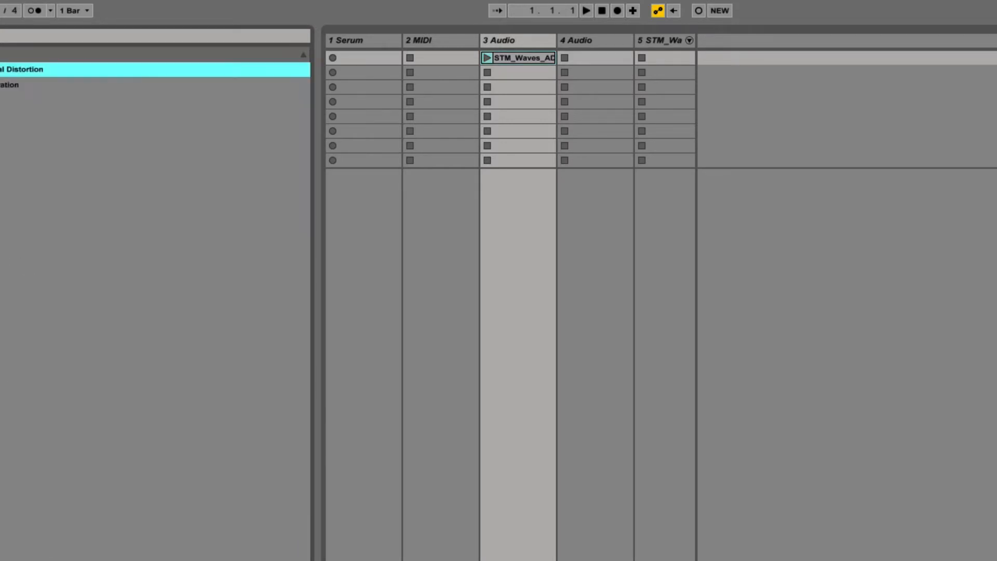
pyautogui.click(1, 84)
pyautogui.moveTo(38, 98); pyautogui.dragTo(527, 38)
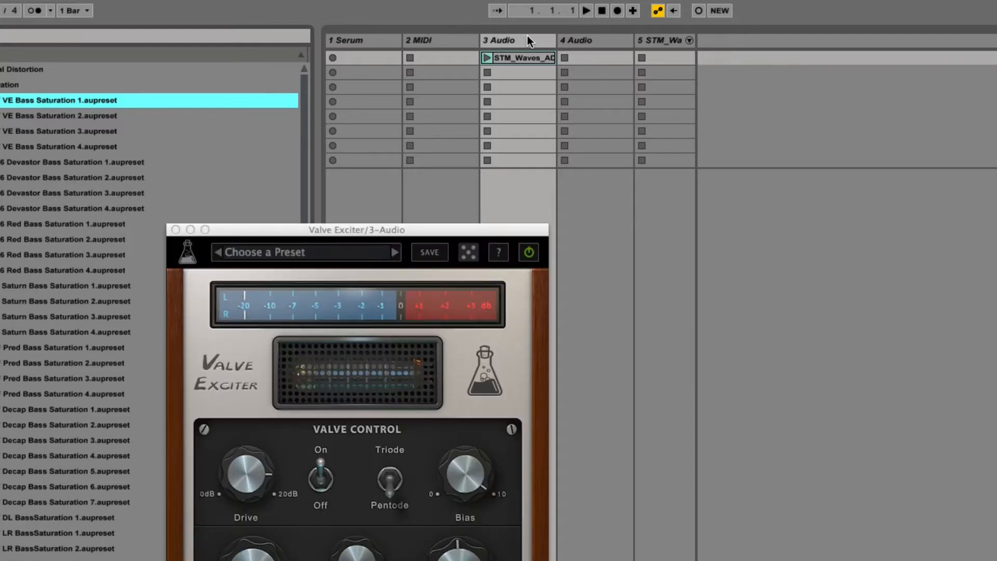
# Step: Freeze and flatten track 3 Audio, and open the rendered clip's waveform
pyautogui.rightClick(528, 36)
pyautogui.click(569, 135)
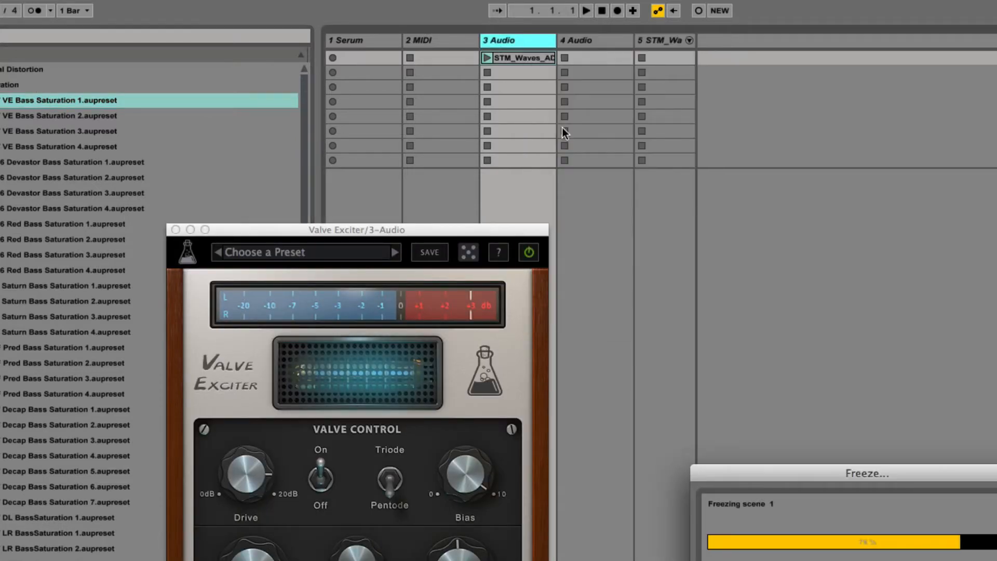
pyautogui.rightClick(507, 38)
pyautogui.click(559, 148)
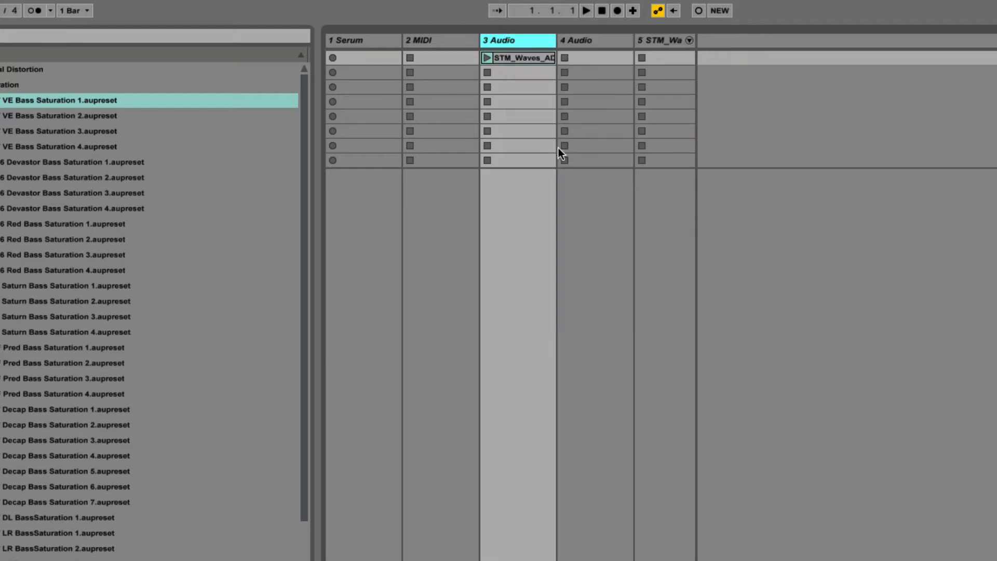
pyautogui.doubleClick(509, 55)
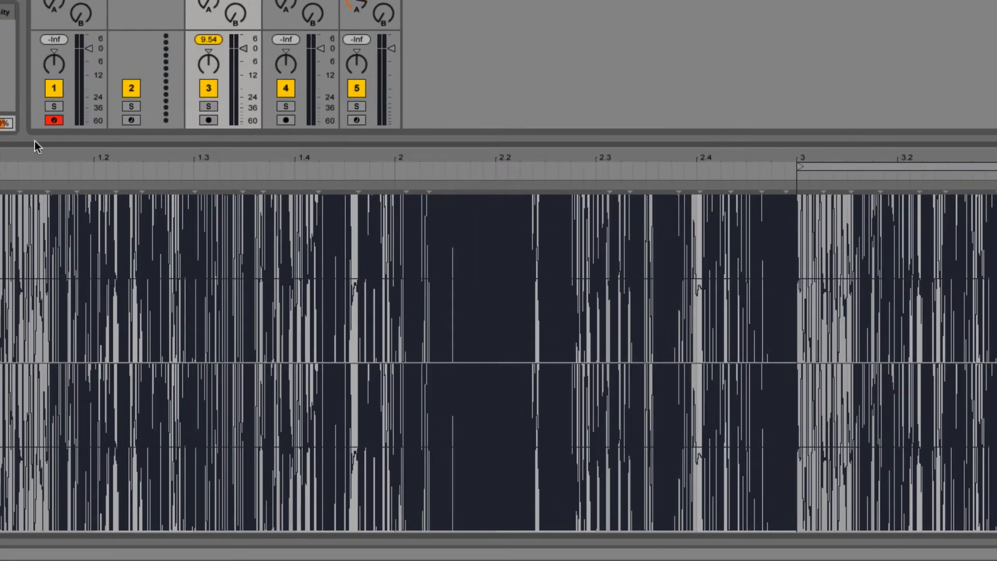
pyautogui.moveTo(17, 157)
pyautogui.mouseDown()
pyautogui.moveTo(16, 311)
pyautogui.moveTo(19, 151)
pyautogui.mouseUp()
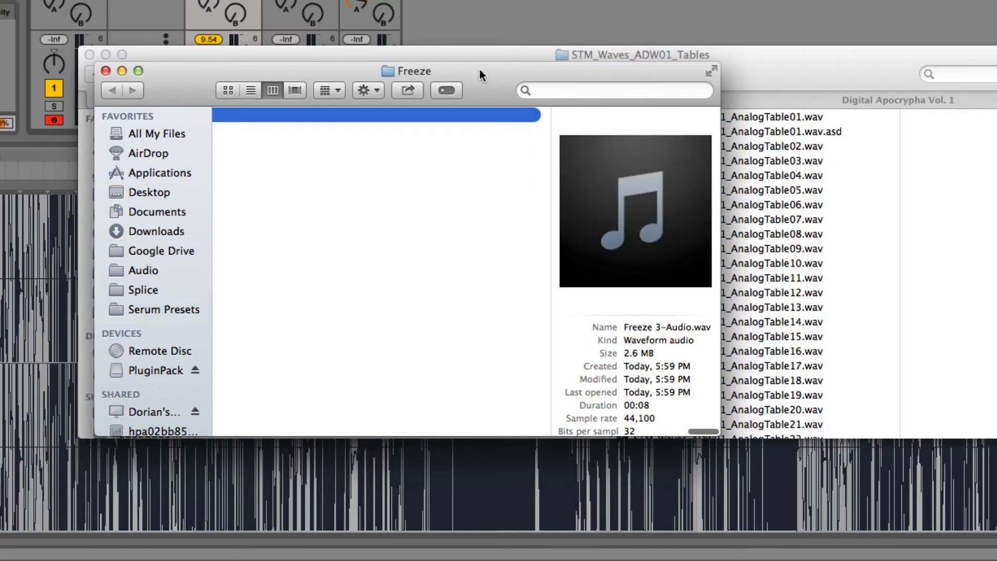
# Step: Load Freeze 3-Audio.wav from the Freeze folder into Serum's oscillator B as a wavetable and try its wavetable position control
pyautogui.moveTo(479, 70); pyautogui.dragTo(996, 195)
pyautogui.press('super+Tab')
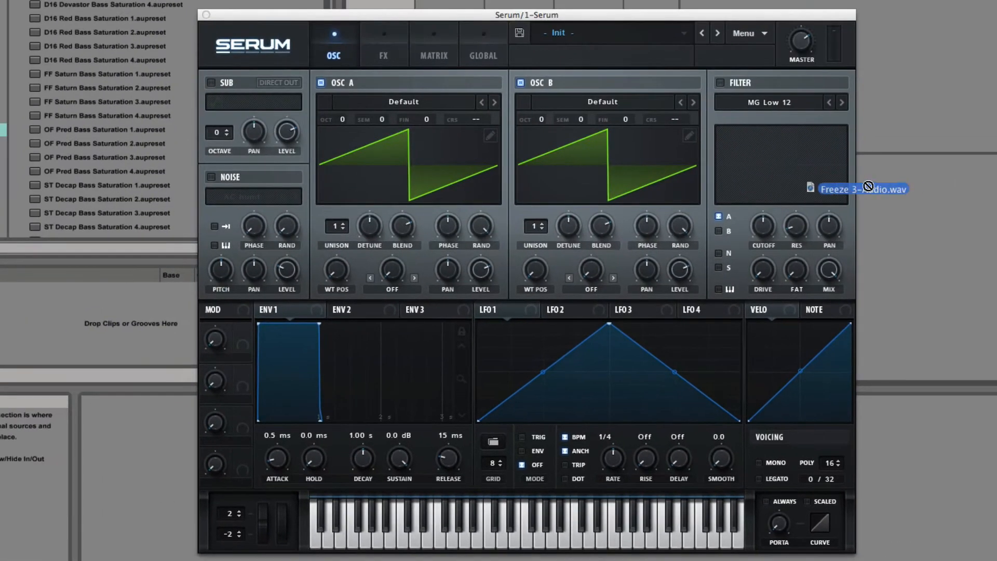
pyautogui.moveTo(867, 188); pyautogui.dragTo(668, 192)
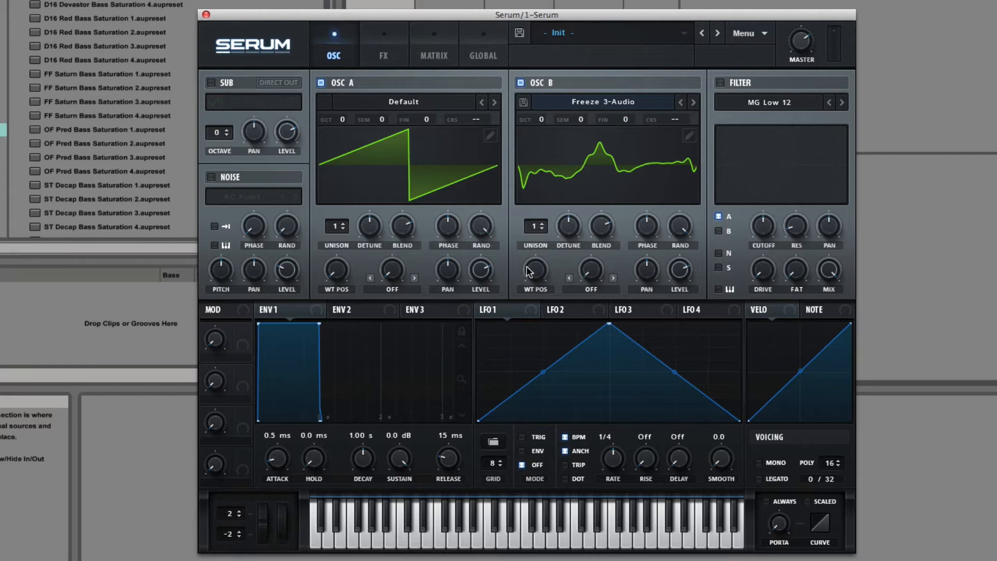
pyautogui.moveTo(536, 270); pyautogui.dragTo(588, 500)
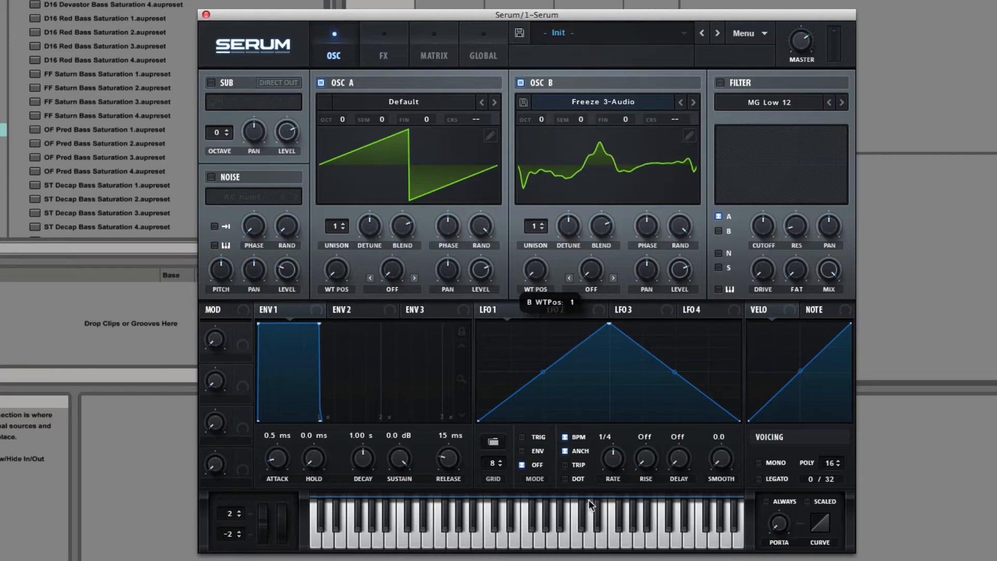
# Step: Load the AnalogTable01 wavetable from STM_Waves_ADW01_Tables into oscillator A
pyautogui.click(415, 102)
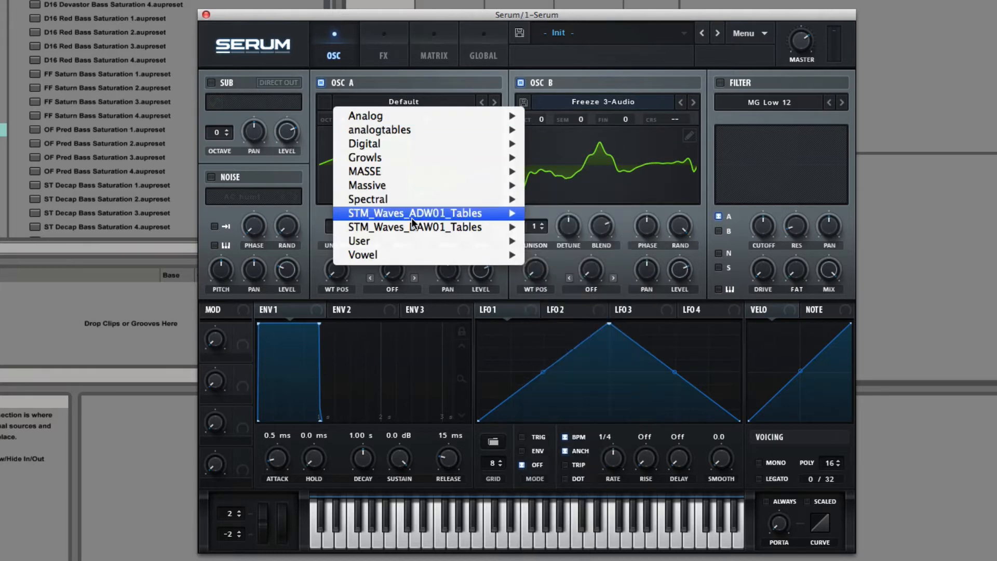
pyautogui.moveTo(412, 214)
pyautogui.click(628, 1)
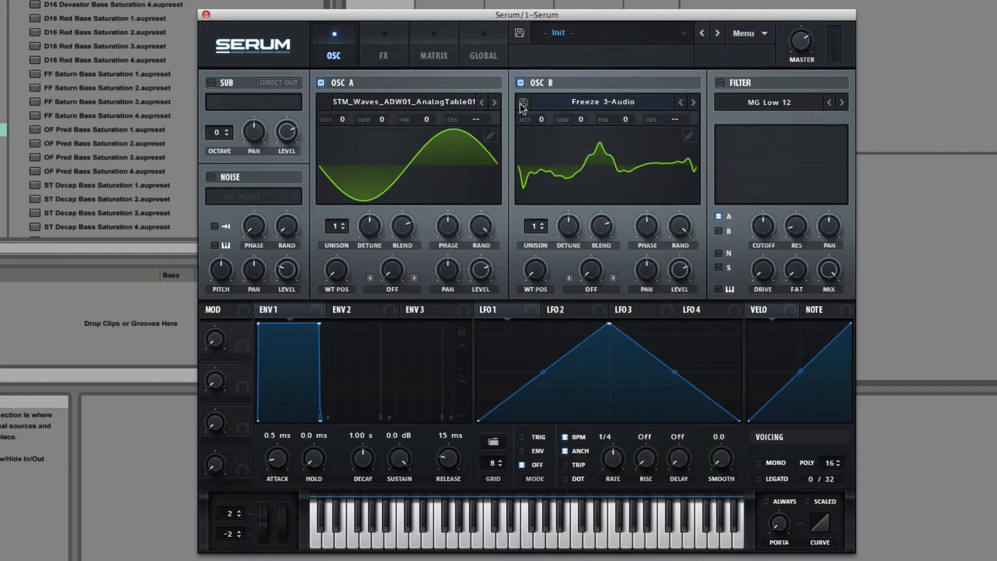
# Step: Audition the original and saturated wavetables by switching oscillators B and A off and on in turn
pyautogui.click(521, 83)
pyautogui.click(521, 82)
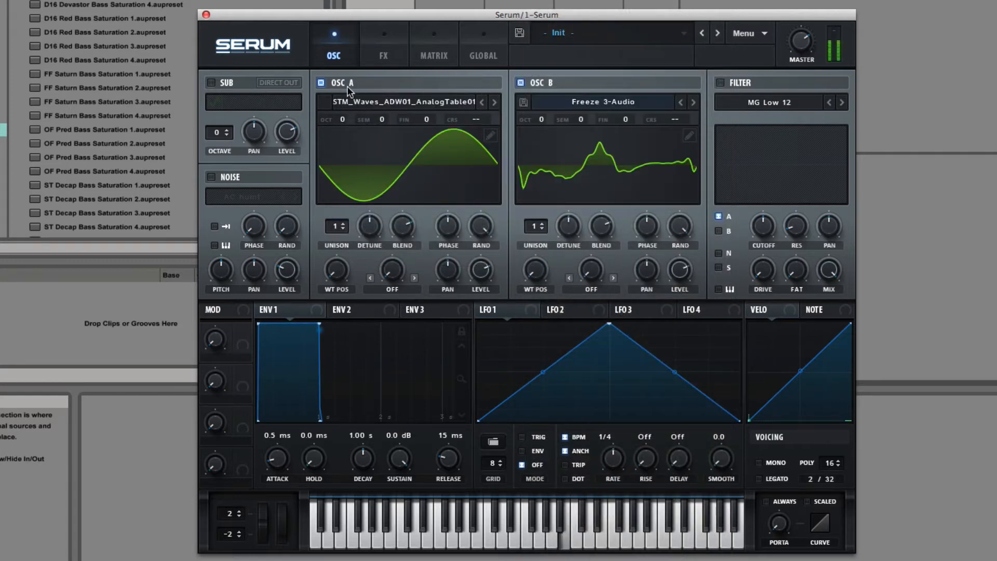
pyautogui.click(321, 83)
pyautogui.click(321, 83)
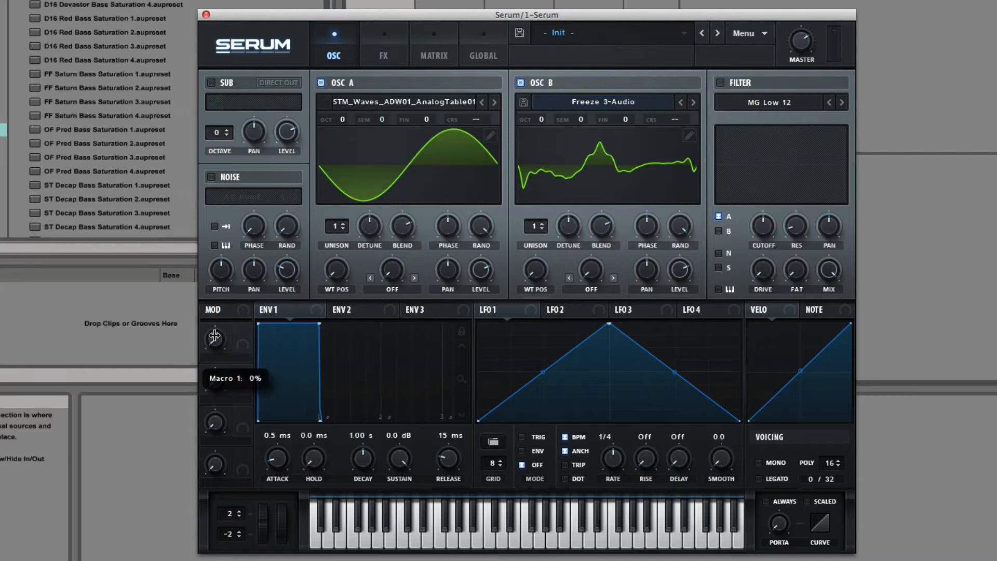
# Step: Assign Macro 1 to the wavetable position of both oscillators and turn the macro up to sweep the tables
pyautogui.moveTo(243, 331); pyautogui.dragTo(555, 289)
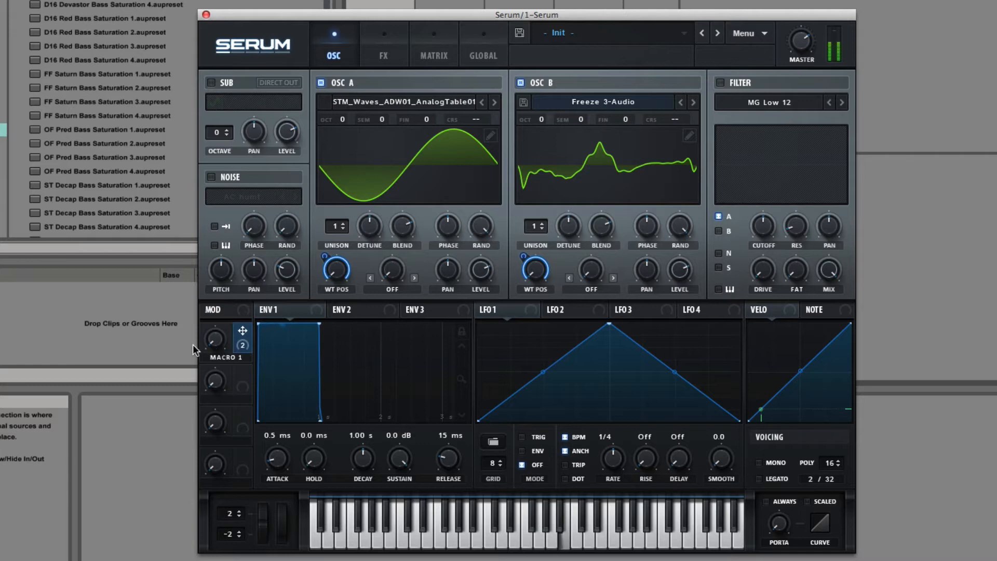
pyautogui.moveTo(215, 340); pyautogui.dragTo(224, 313)
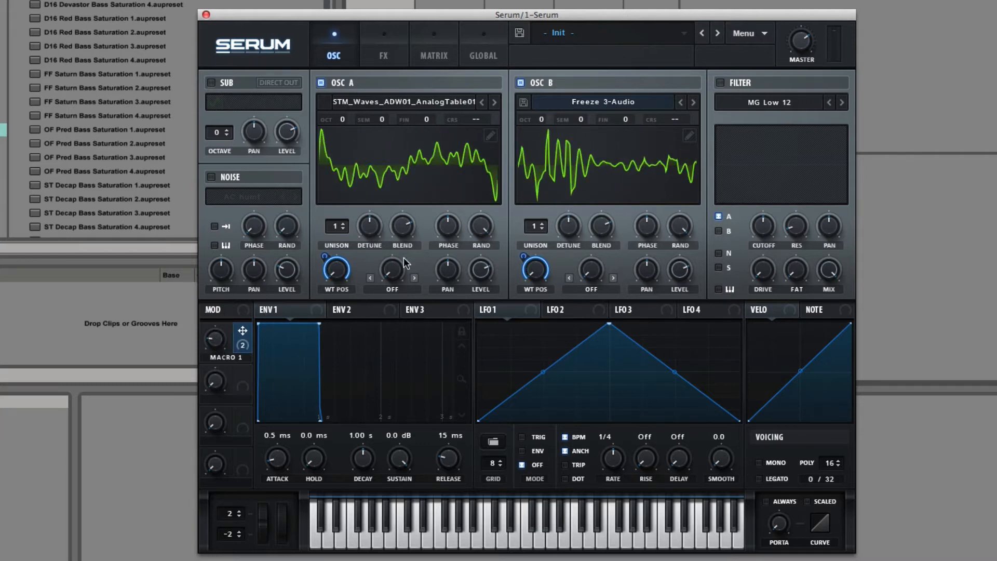
# Step: In oscillator B's table editor, apply Morph - Crossfade, normalize each frame separately, and close the editor
pyautogui.click(689, 135)
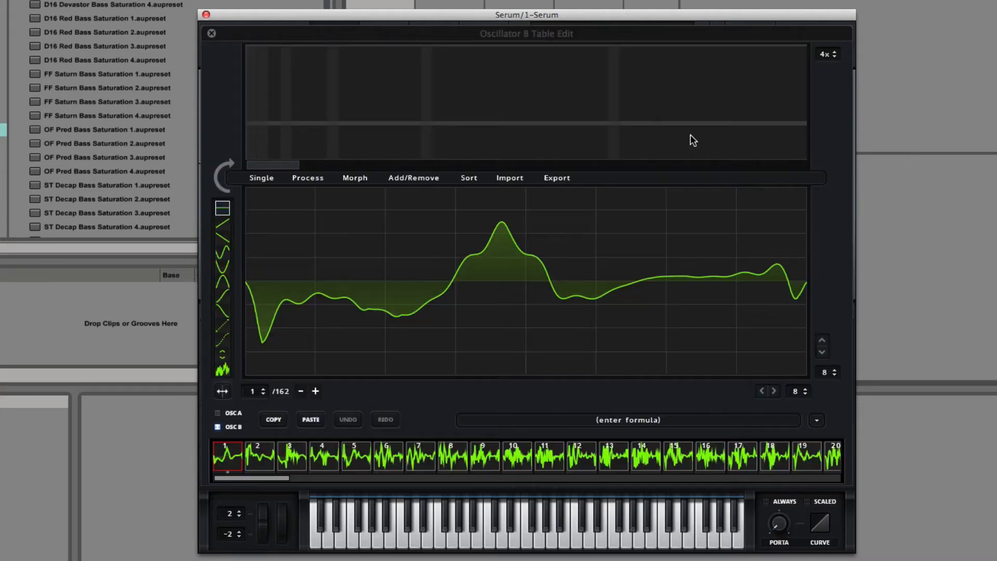
pyautogui.click(365, 177)
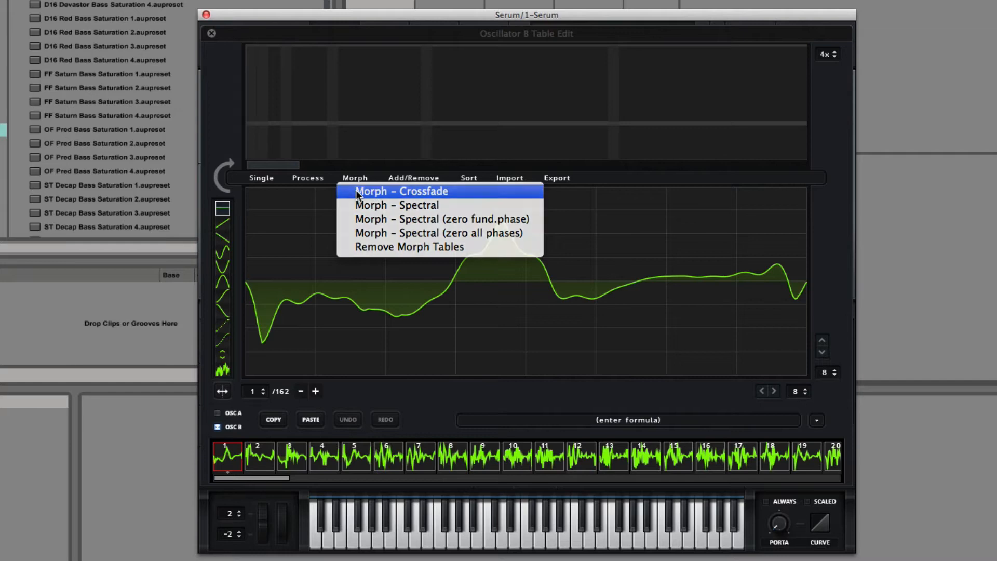
pyautogui.click(307, 178)
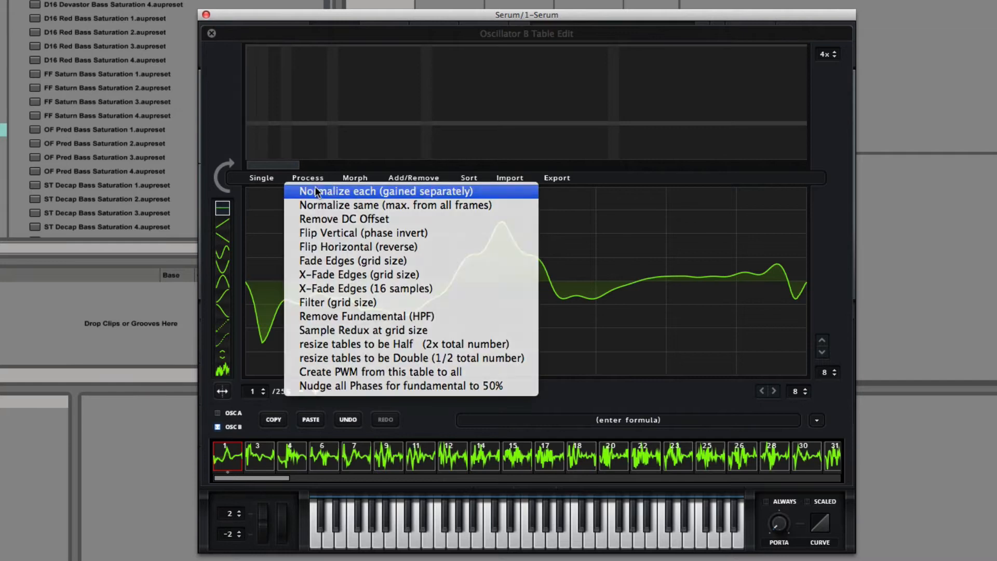
pyautogui.click(314, 193)
pyautogui.click(211, 33)
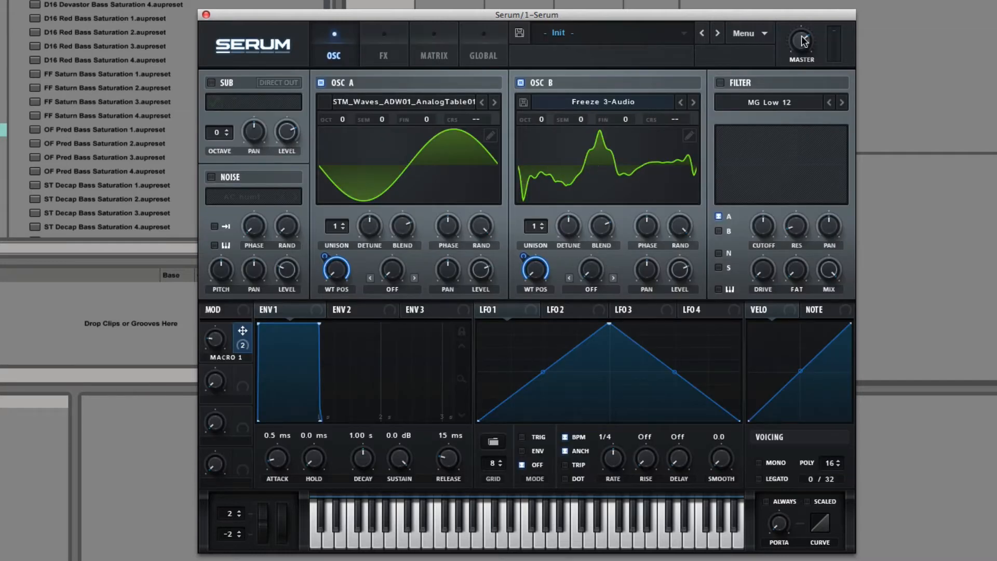
# Step: Lower Serum's master volume and turn up Macro 1 to scan through both wavetables
pyautogui.moveTo(802, 39); pyautogui.dragTo(788, 107)
pyautogui.moveTo(215, 338); pyautogui.dragTo(259, 167)
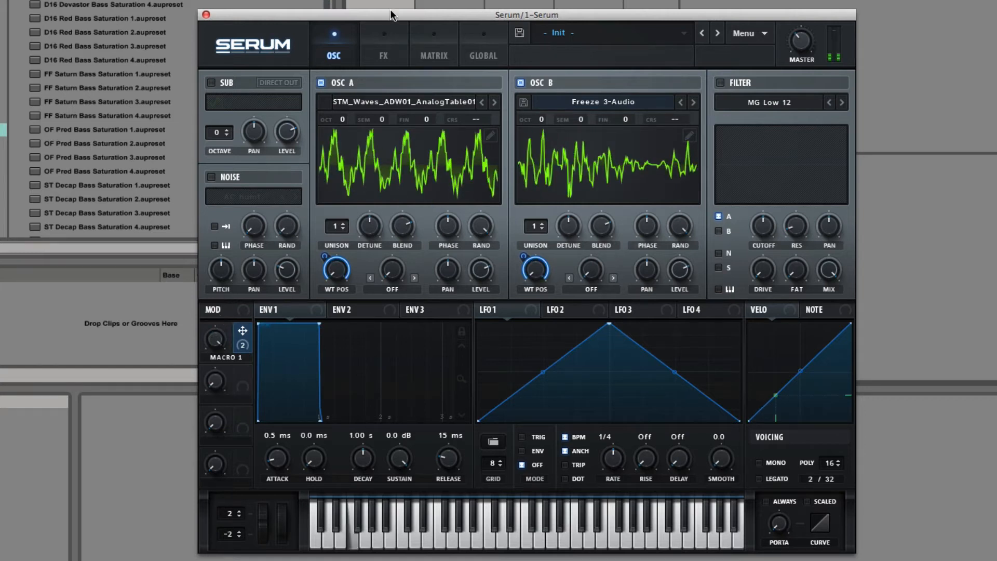
# Step: Compare oscillator A and oscillator B on their own at the raised macro setting, leaving both switched on
pyautogui.click(322, 82)
pyautogui.click(322, 82)
pyautogui.click(526, 85)
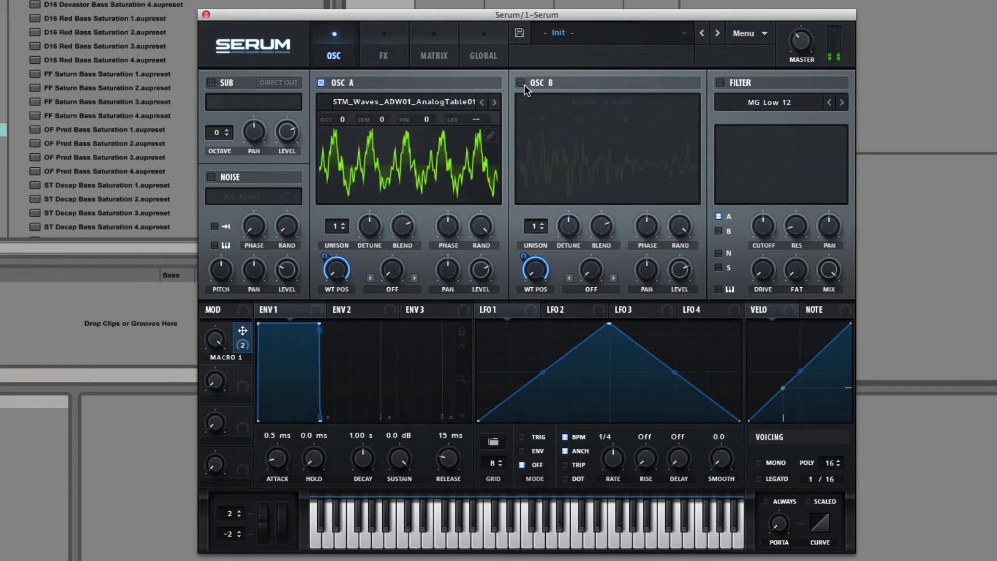
pyautogui.click(525, 85)
pyautogui.click(327, 82)
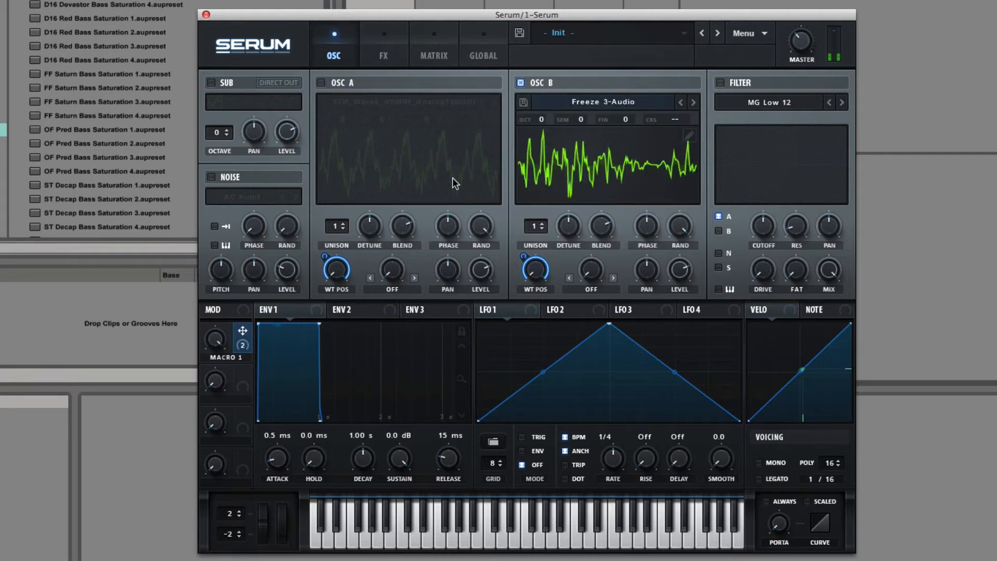
pyautogui.click(321, 82)
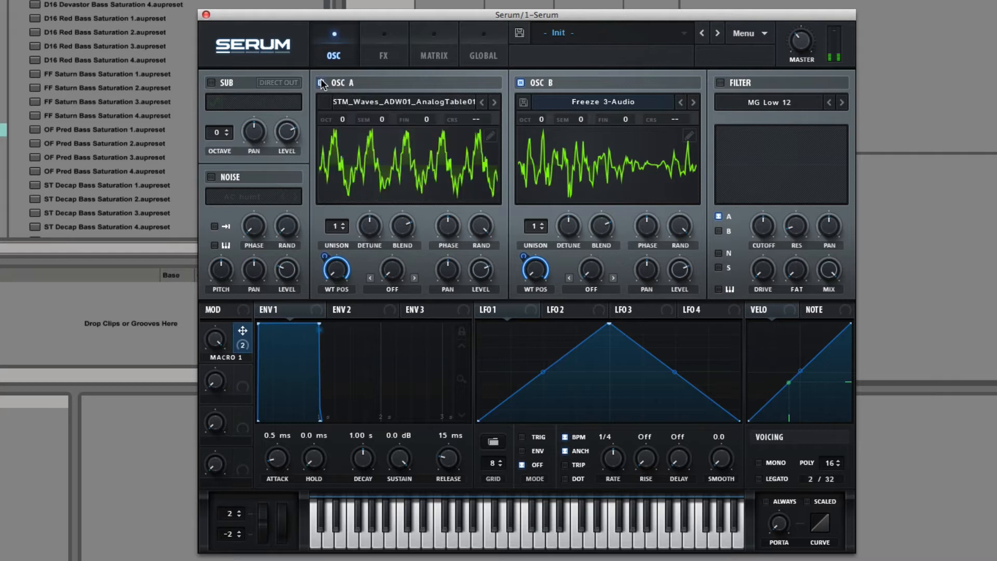
# Step: Lower Macro 1 to around 86% and compare the two oscillators again by soloing each one alternately
pyautogui.moveTo(217, 338); pyautogui.dragTo(214, 357)
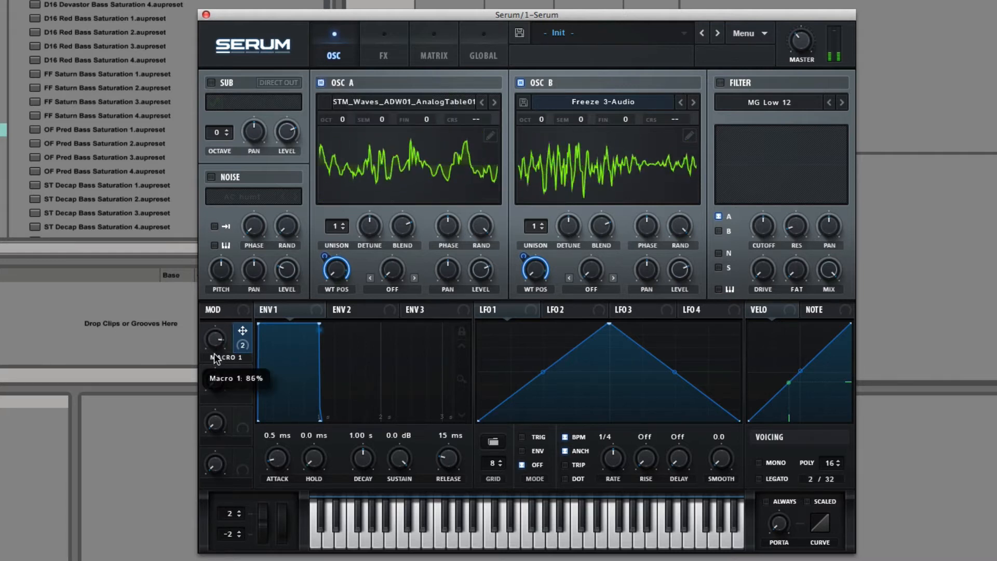
pyautogui.click(321, 83)
pyautogui.click(525, 80)
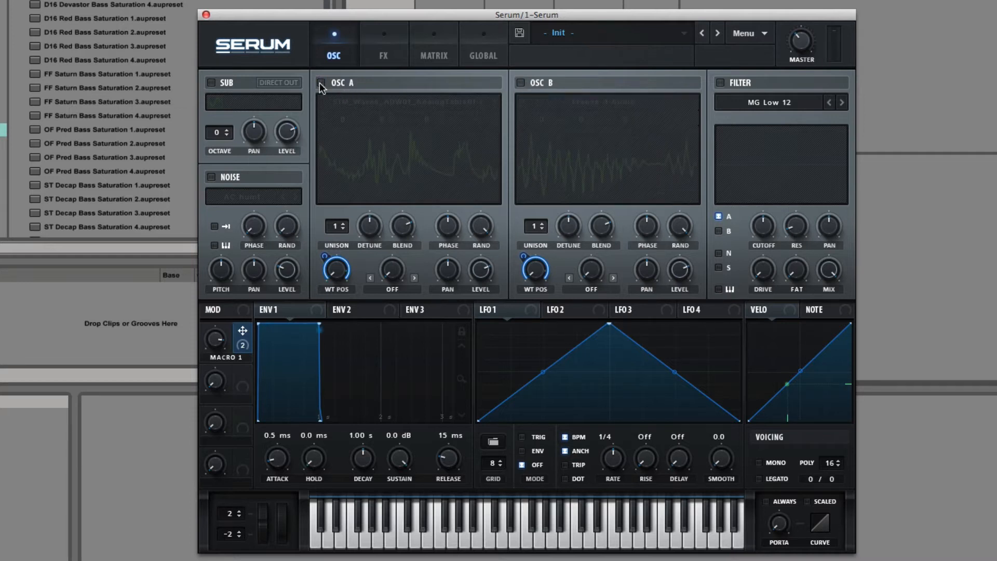
pyautogui.click(319, 82)
pyautogui.click(320, 83)
pyautogui.click(529, 85)
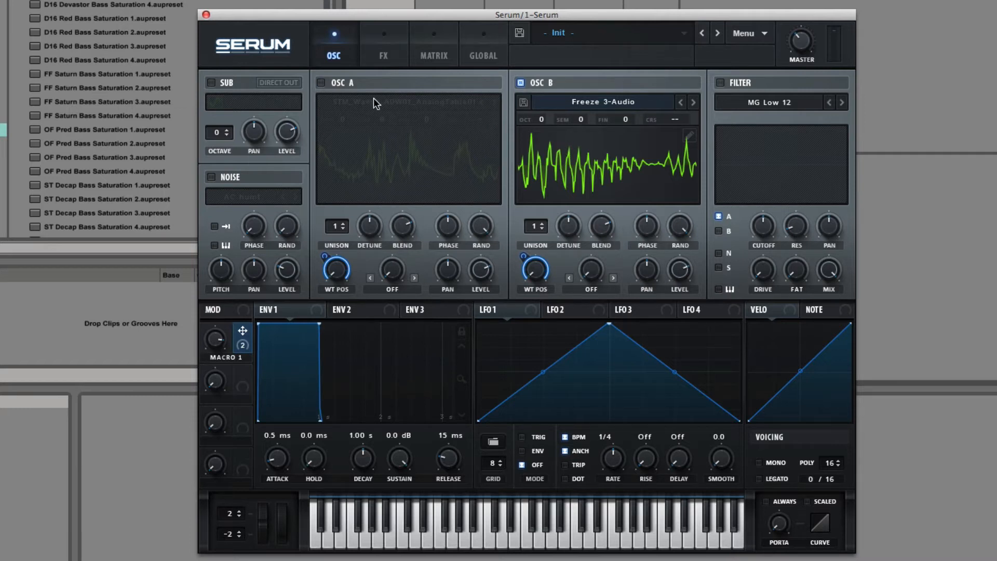
pyautogui.click(321, 83)
pyautogui.click(521, 83)
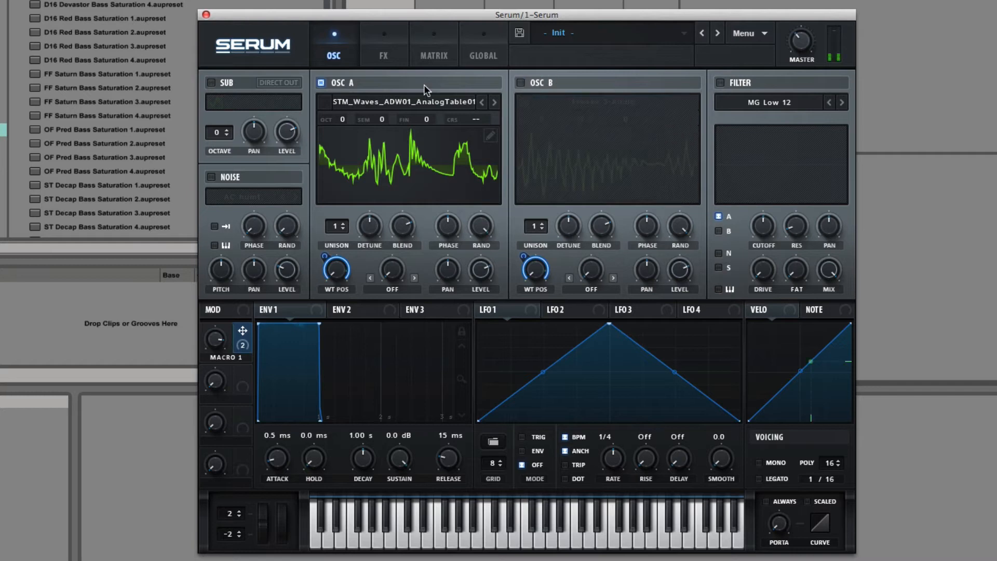
pyautogui.click(321, 83)
pyautogui.click(515, 77)
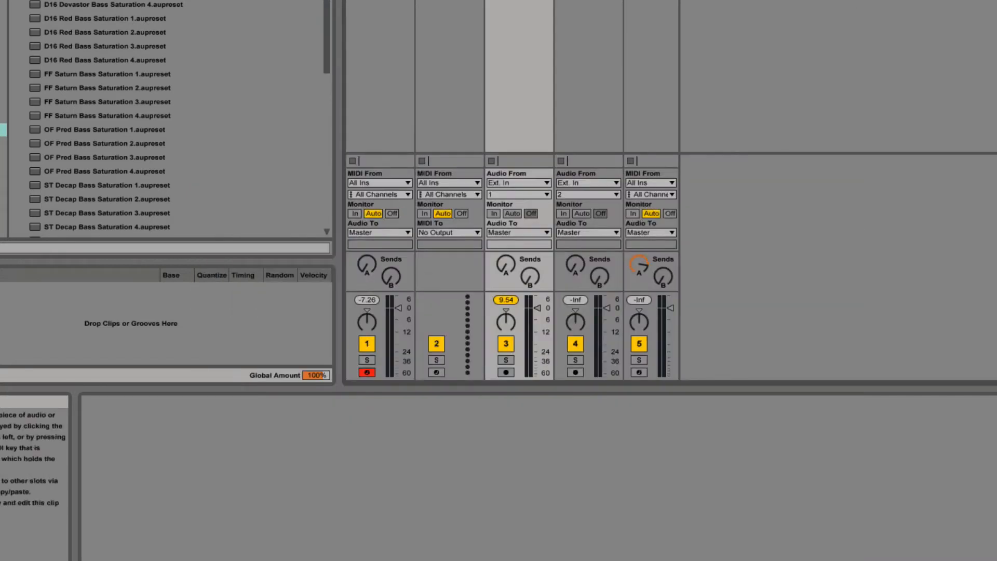
# Step: Check the flattened clip's waveform on track 3 Audio, and return to Serum to switch oscillator A back on
pyautogui.doubleClick(519, 2)
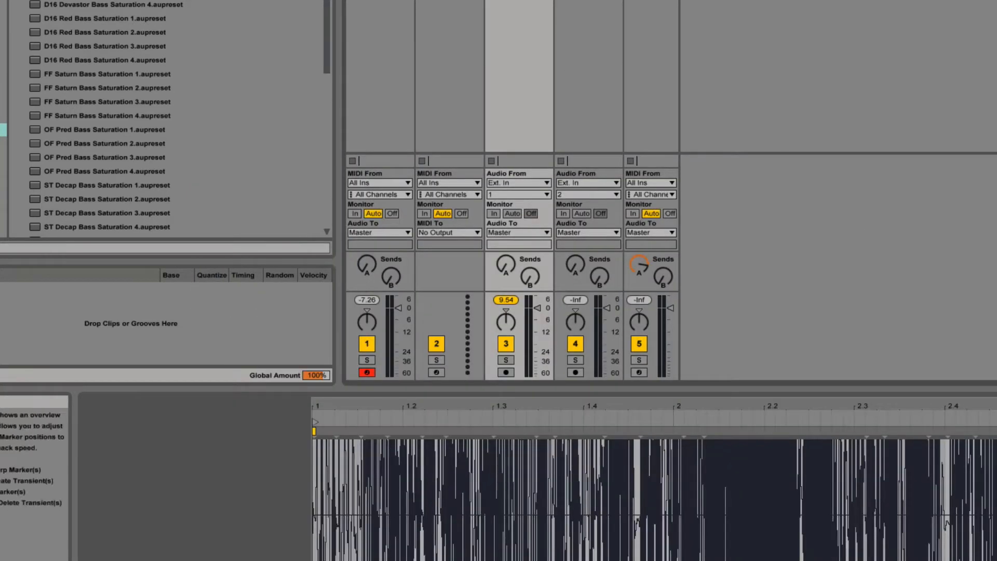
pyautogui.moveTo(821, 405)
pyautogui.mouseDown()
pyautogui.moveTo(821, 560)
pyautogui.moveTo(821, 405)
pyautogui.mouseUp()
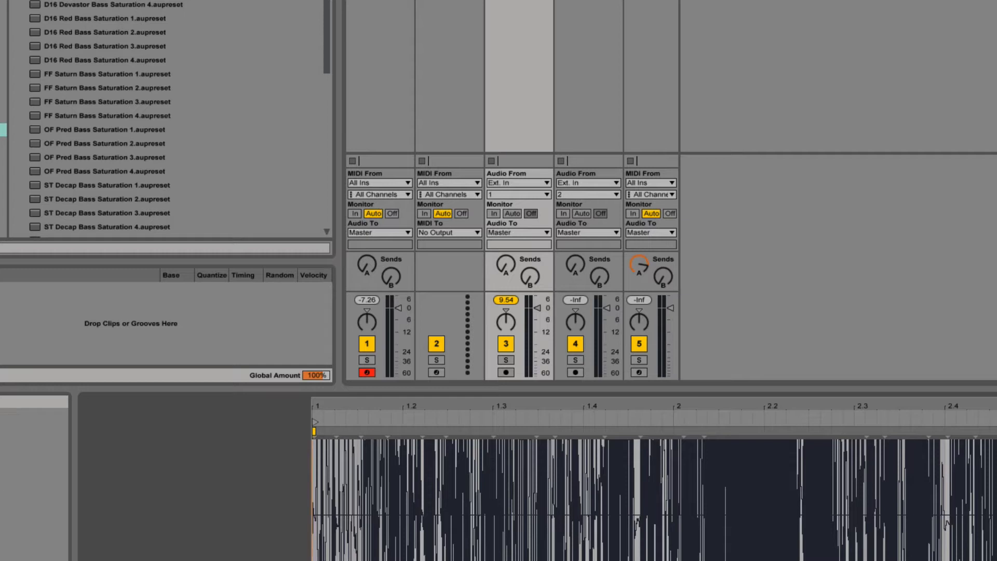
pyautogui.click(449, 1)
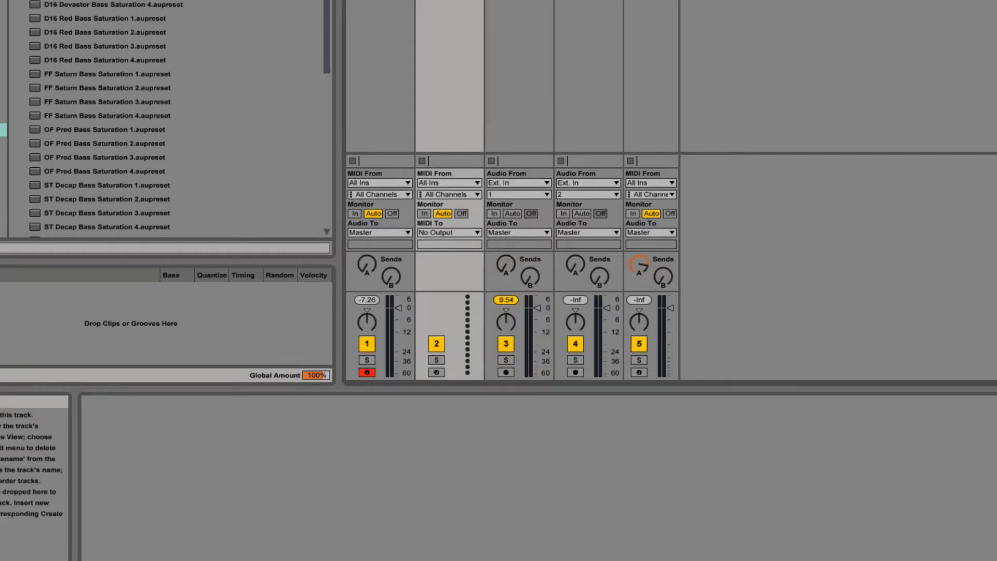
pyautogui.click(319, 83)
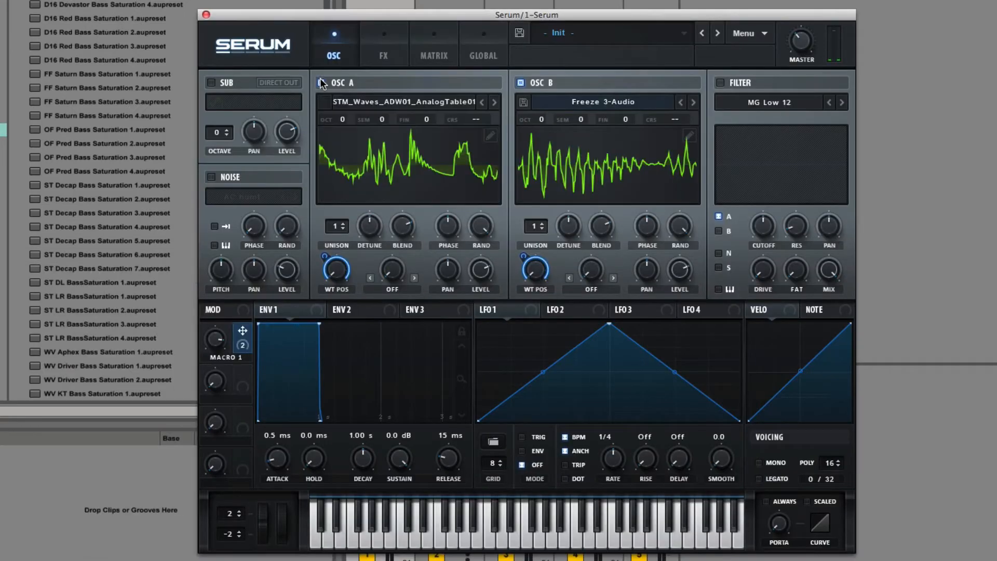
# Step: Compare oscillator B and oscillator A individually once more, leaving both oscillators switched off
pyautogui.click(322, 83)
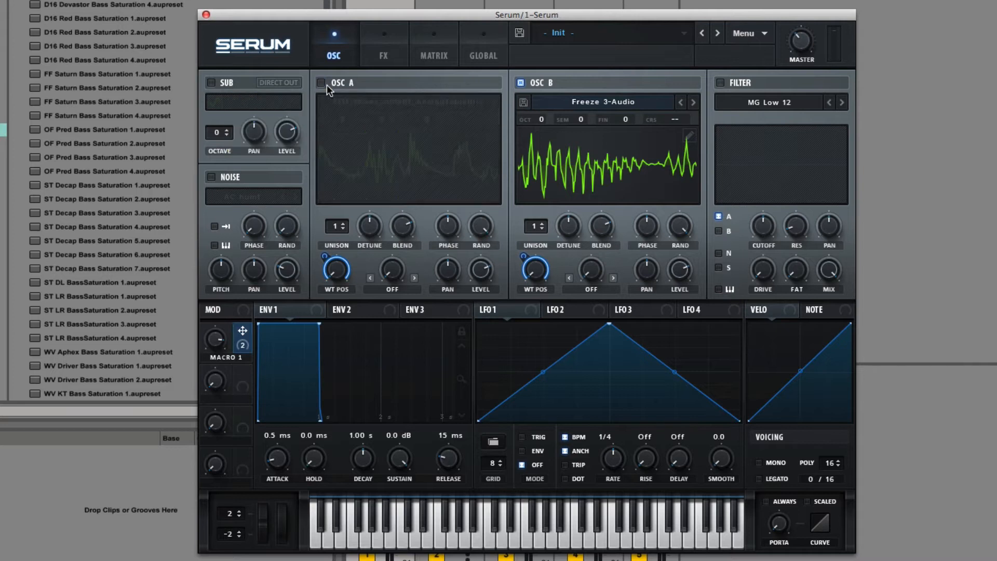
pyautogui.click(520, 82)
pyautogui.click(333, 81)
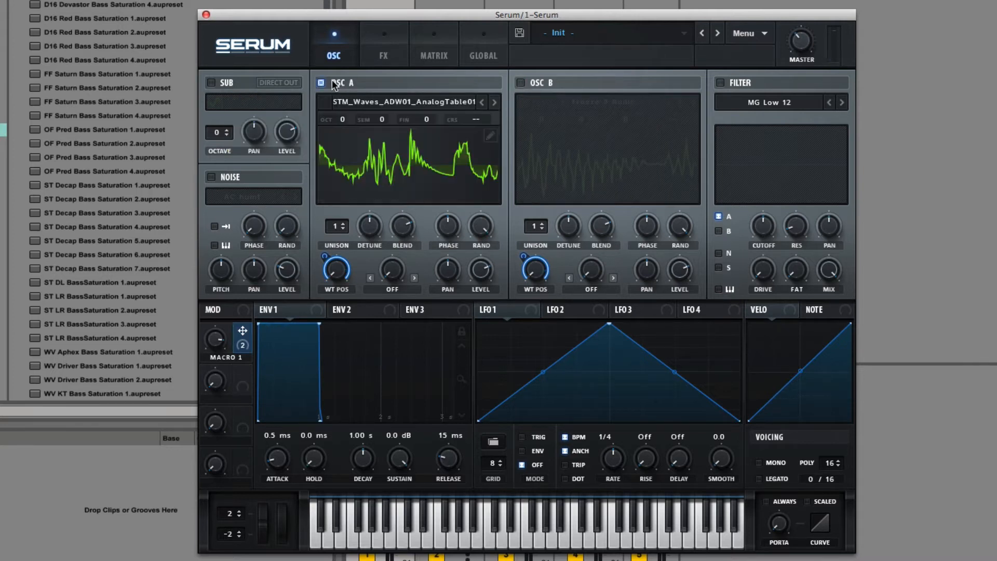
pyautogui.click(333, 82)
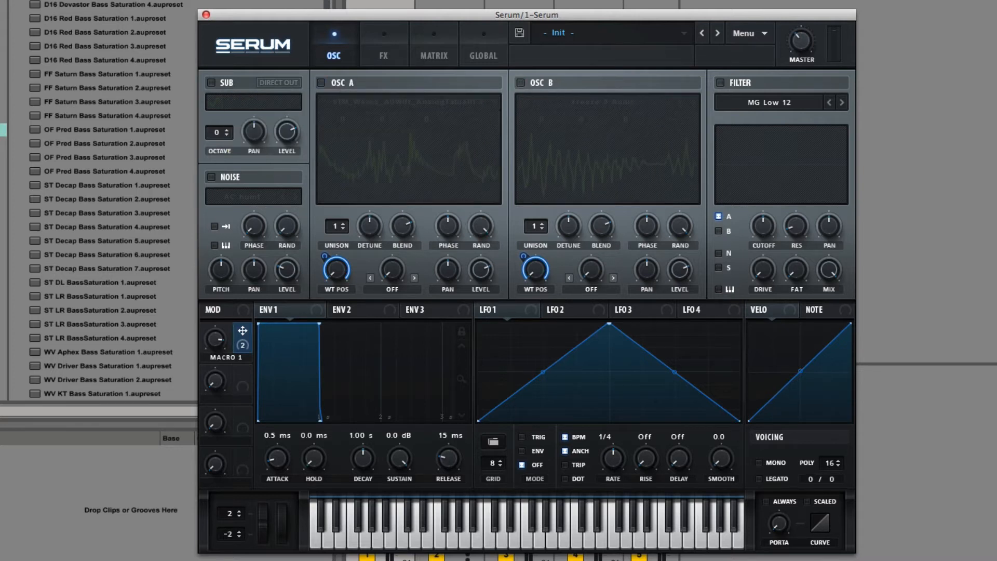
pyautogui.press('super+alt+p')
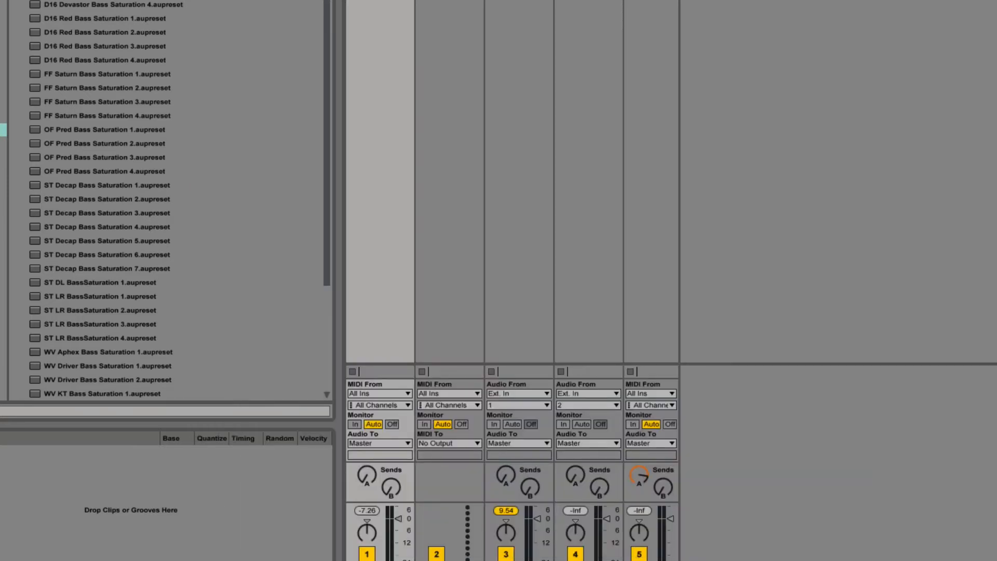
pyautogui.press('super+alt+p')
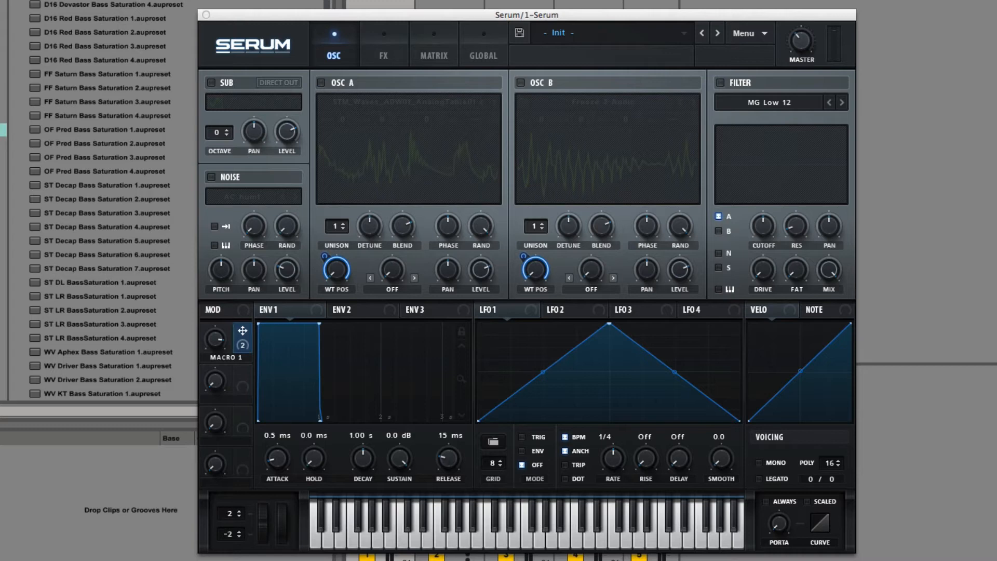
# Step: Switch to Finder, open STM_Waves_ADW01_Tips.pdf from the Analog Delusions Vol. 1 folder, and read through its tips
pyautogui.press('super+Tab')
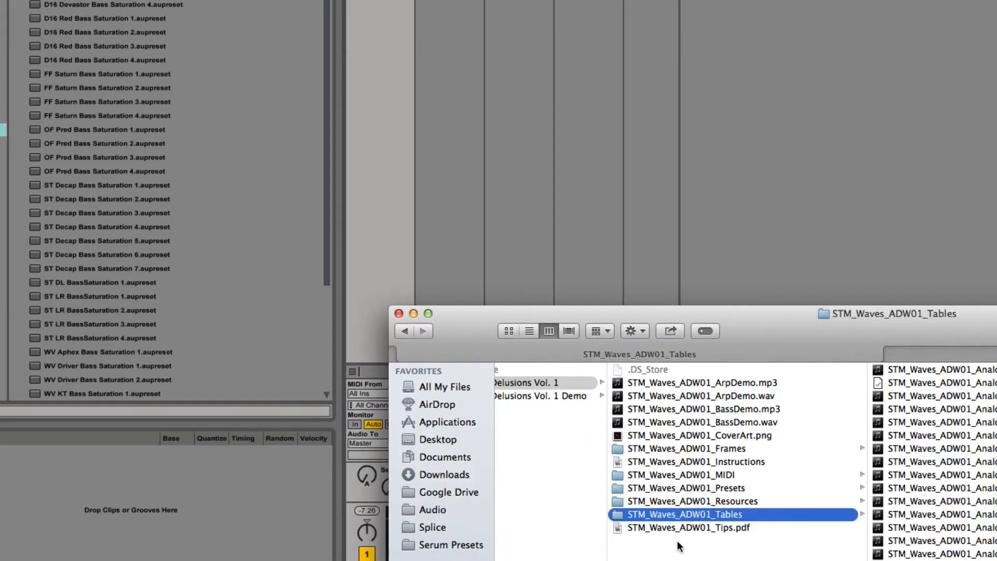
pyautogui.doubleClick(682, 525)
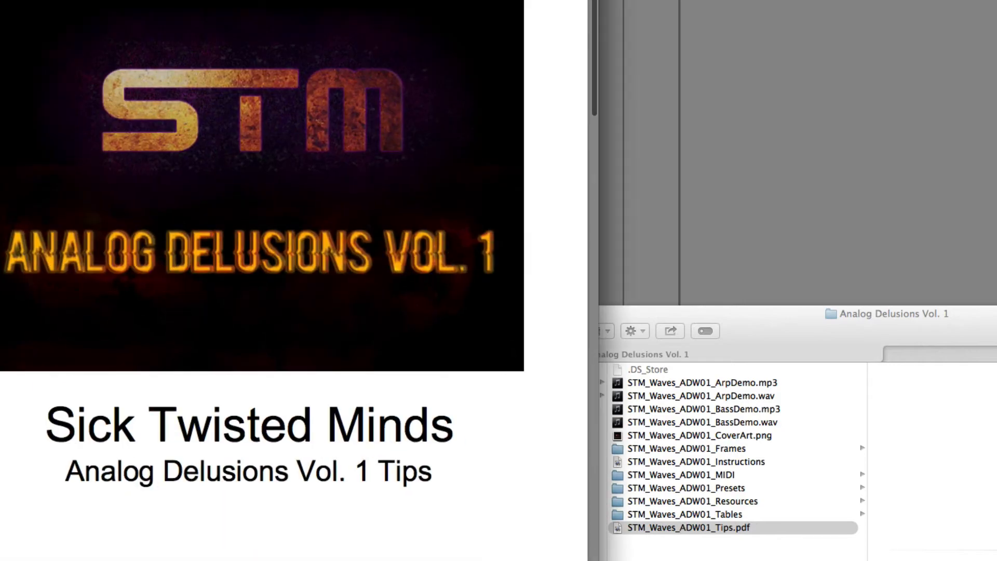
pyautogui.moveTo(251, 1); pyautogui.dragTo(901, 1)
pyautogui.scroll(-14, 697, 79)
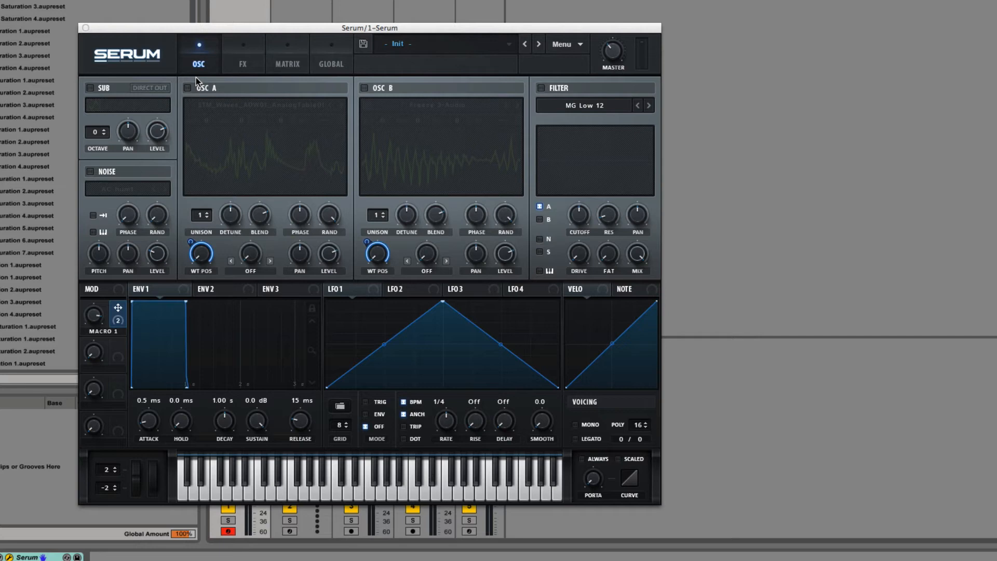
# Step: Switch on oscillator A in Serum and inspect individual frames of its wavetable, from frame 21 to frame 74, in the table editor
pyautogui.click(188, 89)
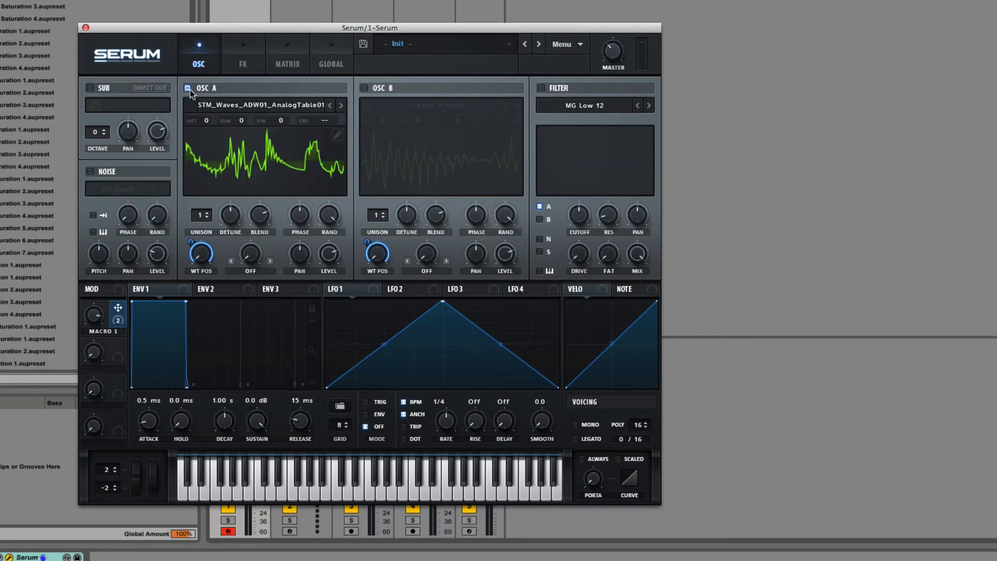
pyautogui.click(334, 133)
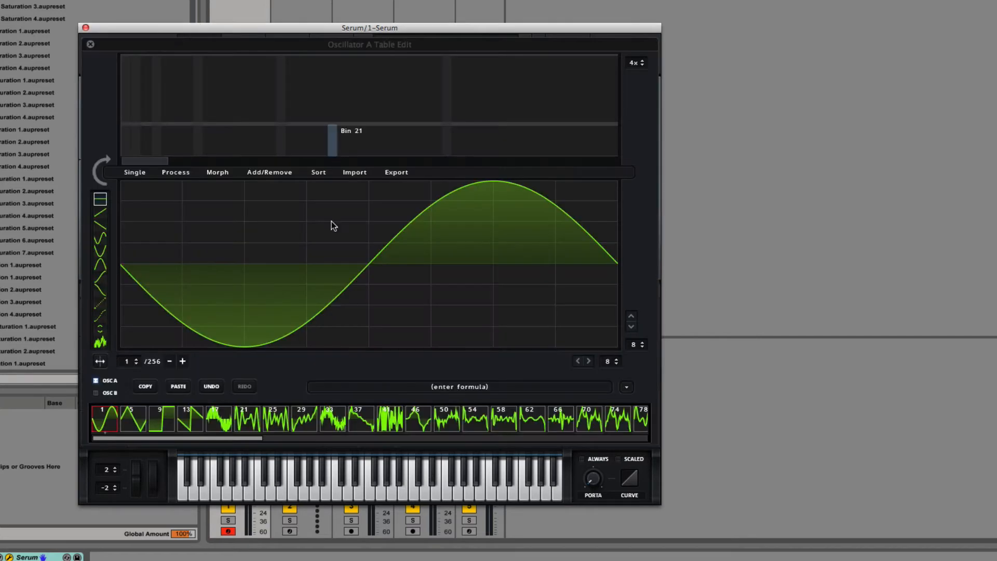
pyautogui.click(243, 425)
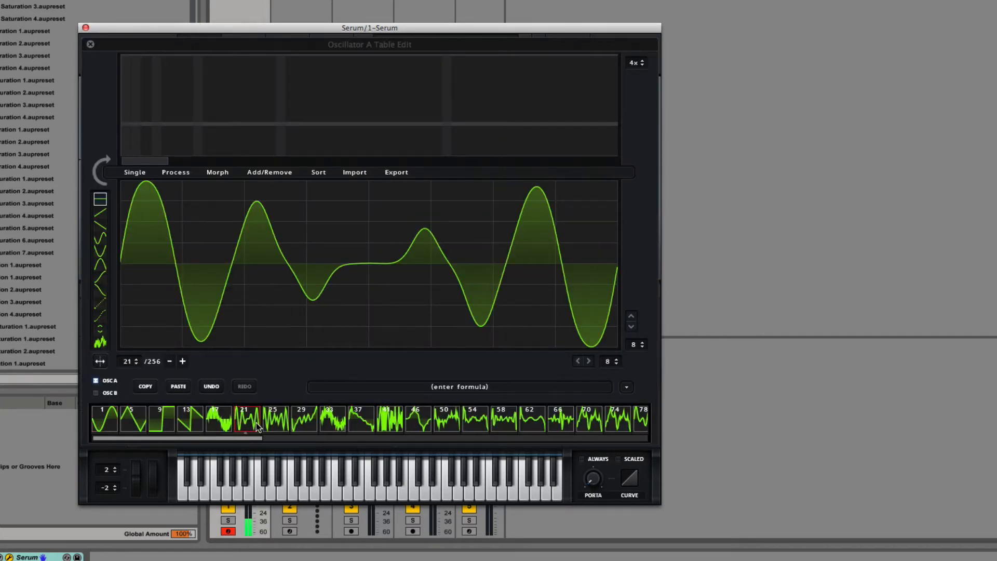
pyautogui.click(295, 425)
pyautogui.click(336, 425)
pyautogui.click(507, 425)
pyautogui.click(621, 424)
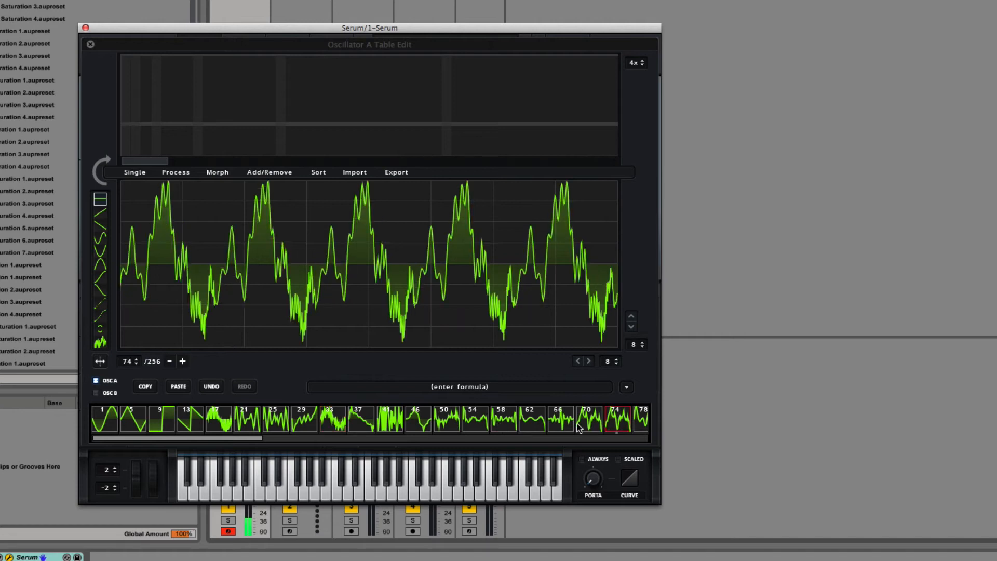
# Step: Inspect frame 175 of oscillator A's table, leave the table editor, and adjust Macro 1 to scan the wavetable
pyautogui.moveTo(260, 438); pyautogui.dragTo(493, 440)
pyautogui.click(582, 422)
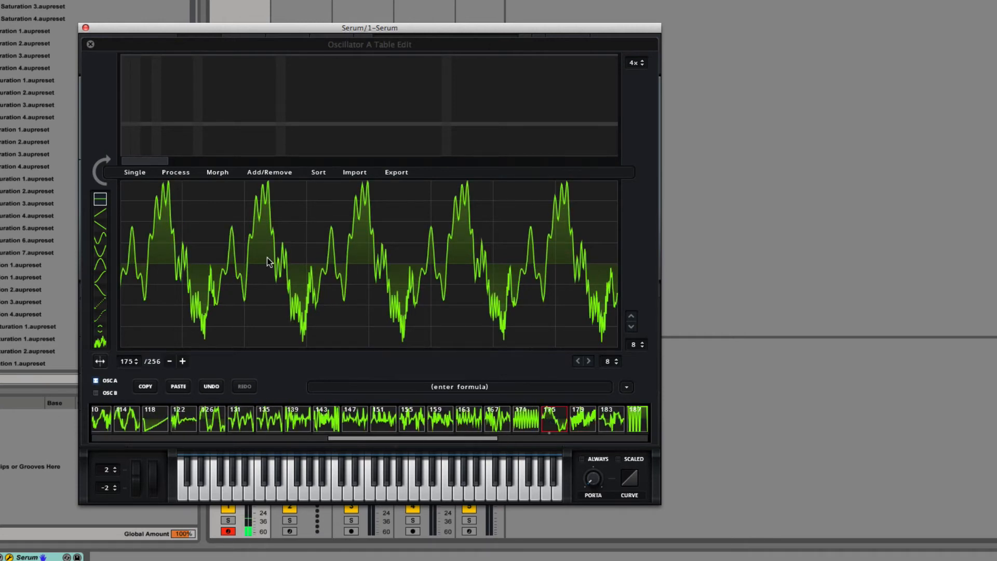
pyautogui.click(91, 44)
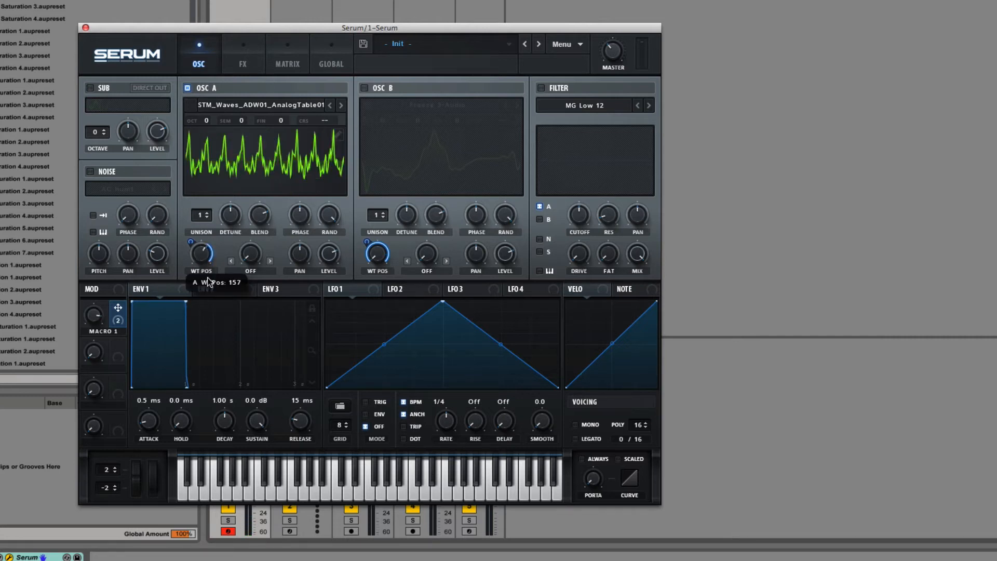
pyautogui.moveTo(94, 315); pyautogui.dragTo(107, 353)
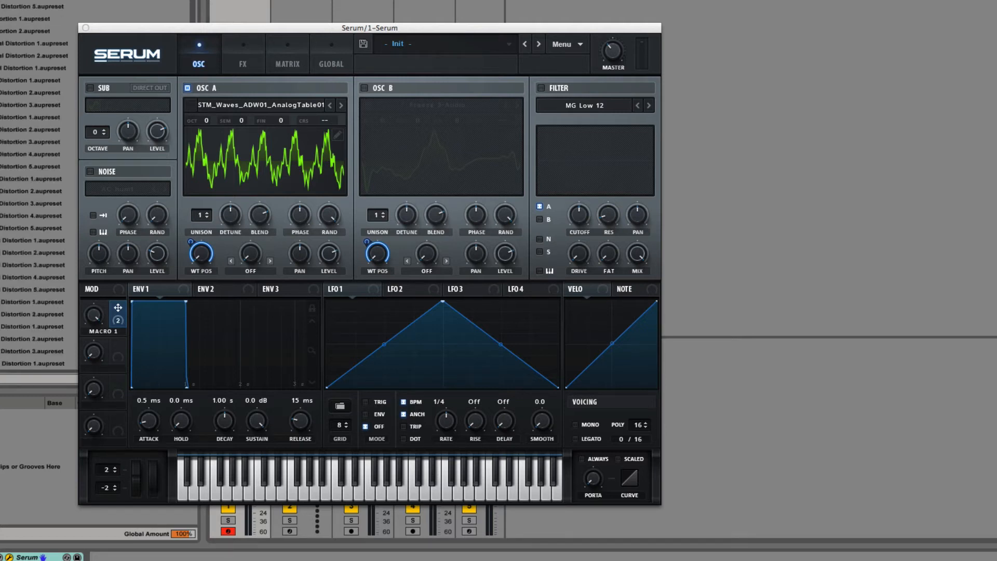
# Step: Add the Decapitator preset after Serum, and shape its saturation with Drive at about 9 and style N
pyautogui.click(39, 31)
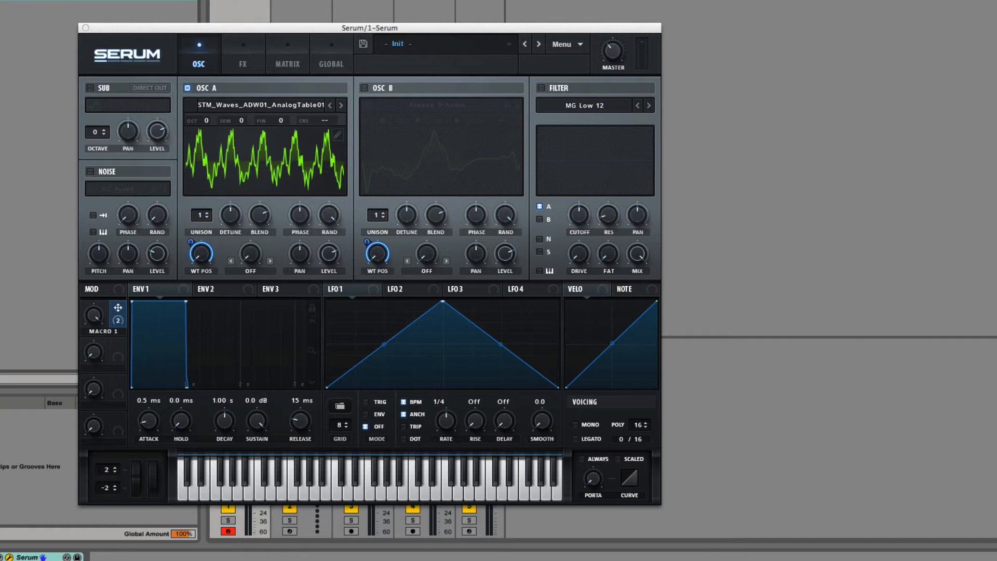
pyautogui.moveTo(31, 19); pyautogui.dragTo(161, 559)
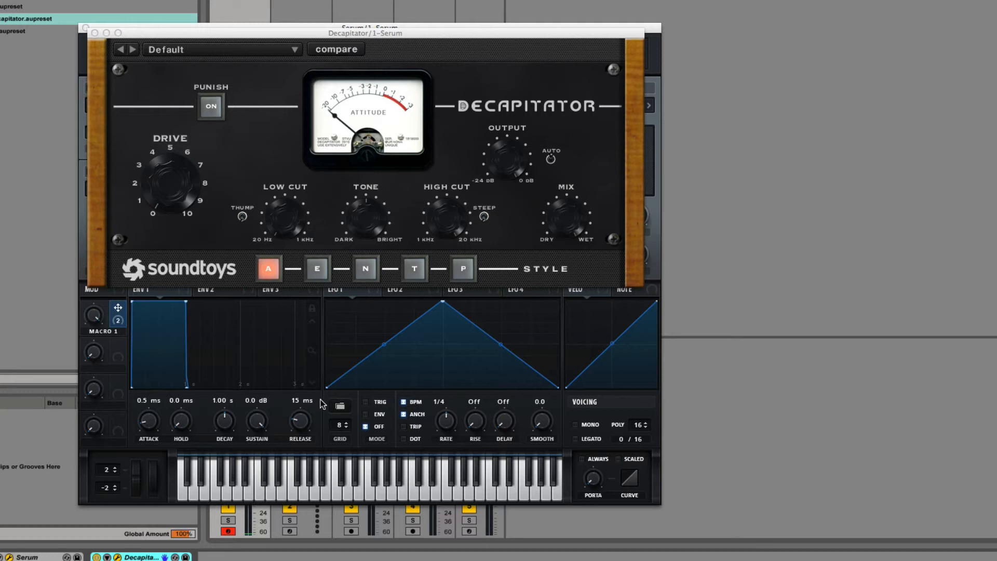
pyautogui.moveTo(174, 200); pyautogui.dragTo(173, 153)
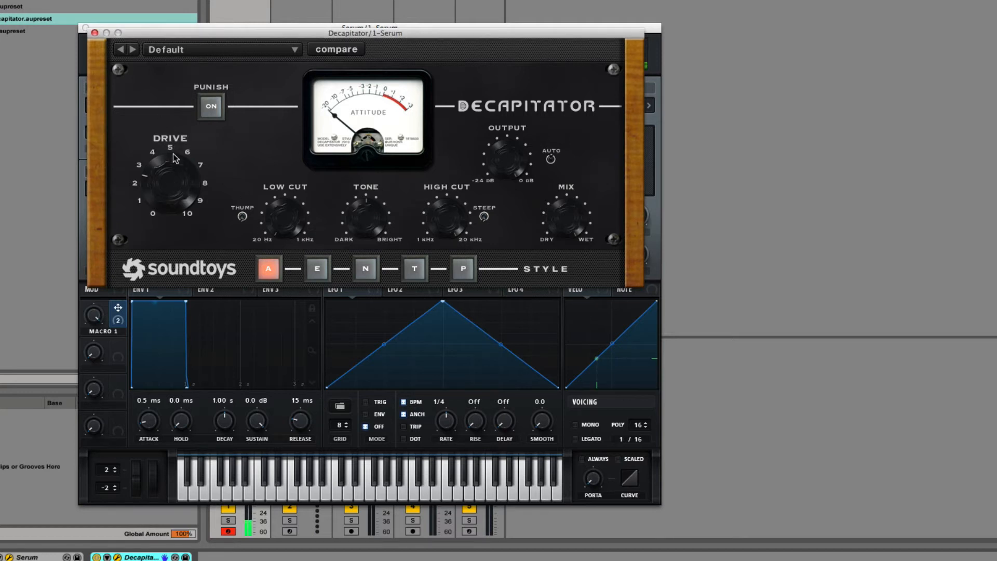
pyautogui.click(318, 268)
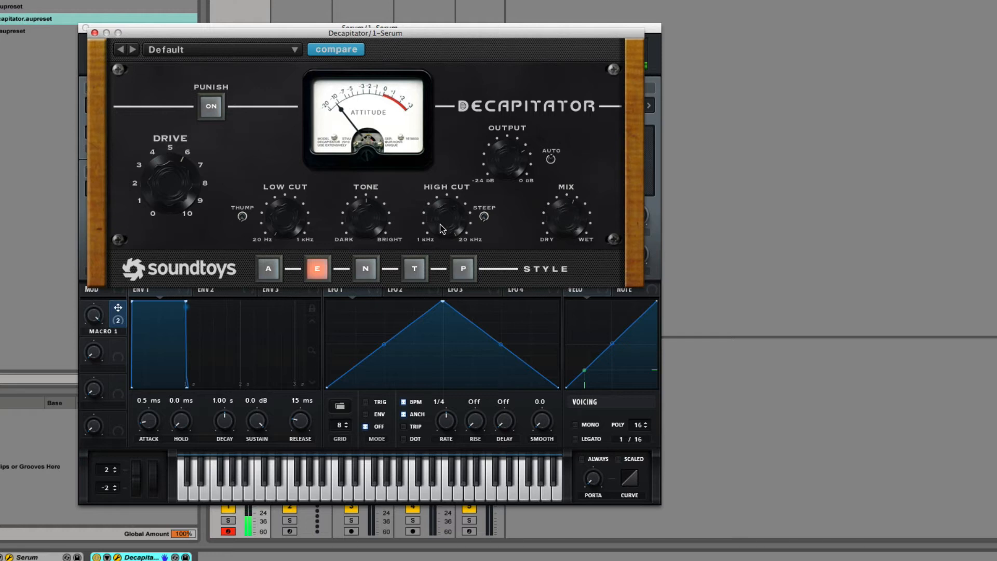
pyautogui.click(366, 269)
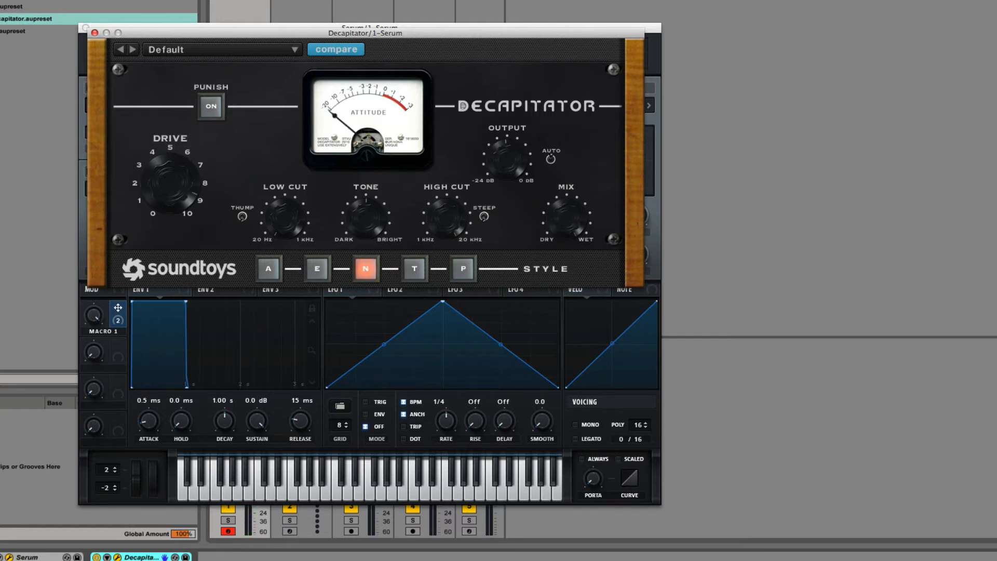
# Step: Save the modified Decapitator settings as a new preset, adding 1 to the end of its name
pyautogui.click(186, 557)
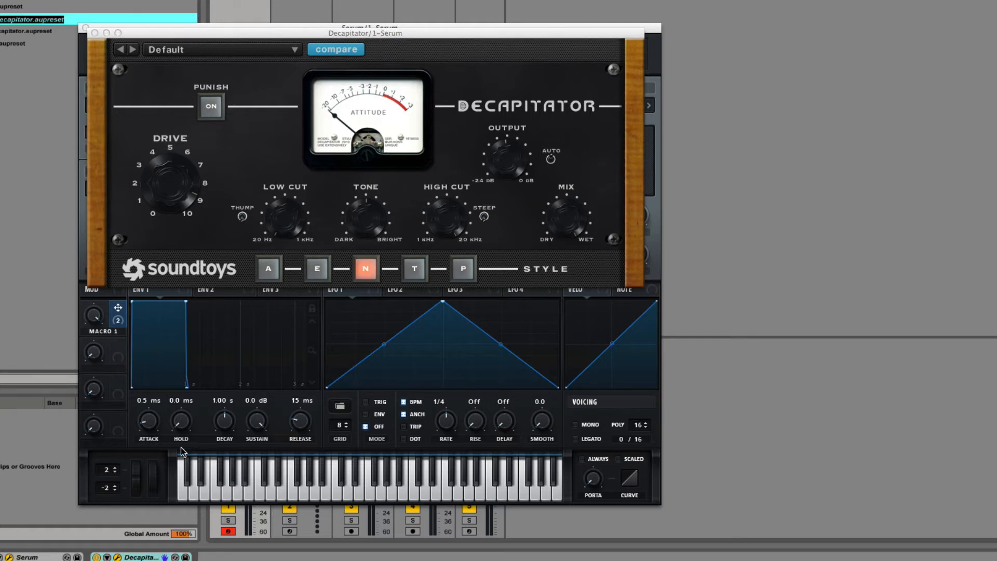
pyautogui.press('Left')
pyautogui.write('1')
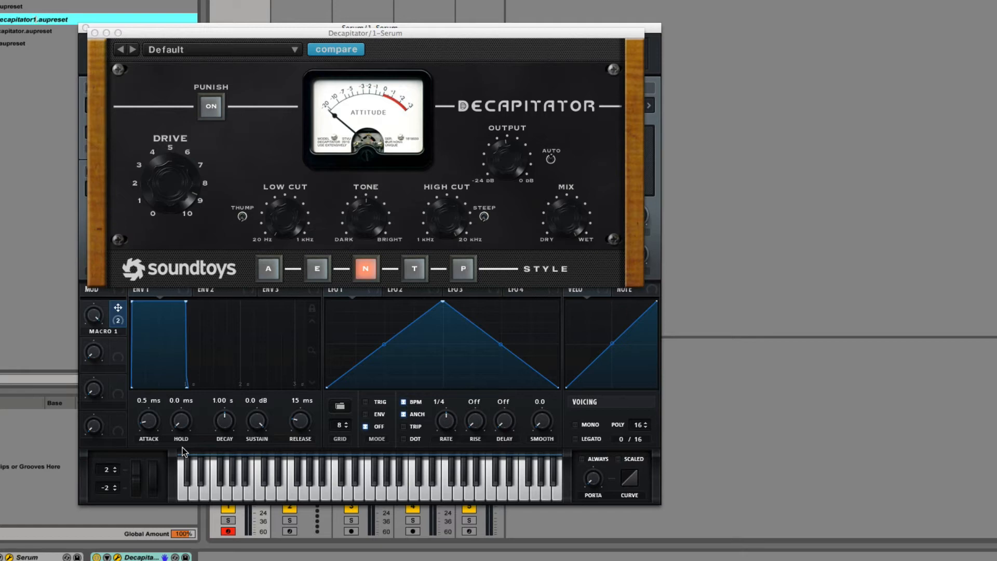
pyautogui.press('Return')
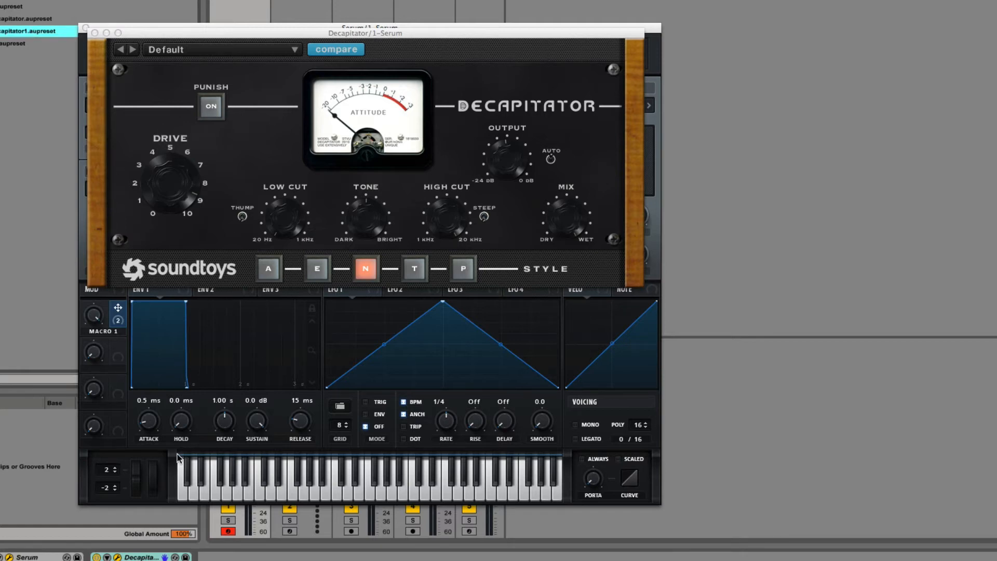
# Step: Replace Decapitator with a Redoptor preset after Serum, and move the Redoptor window clear of oscillator A's waveform
pyautogui.click(147, 557)
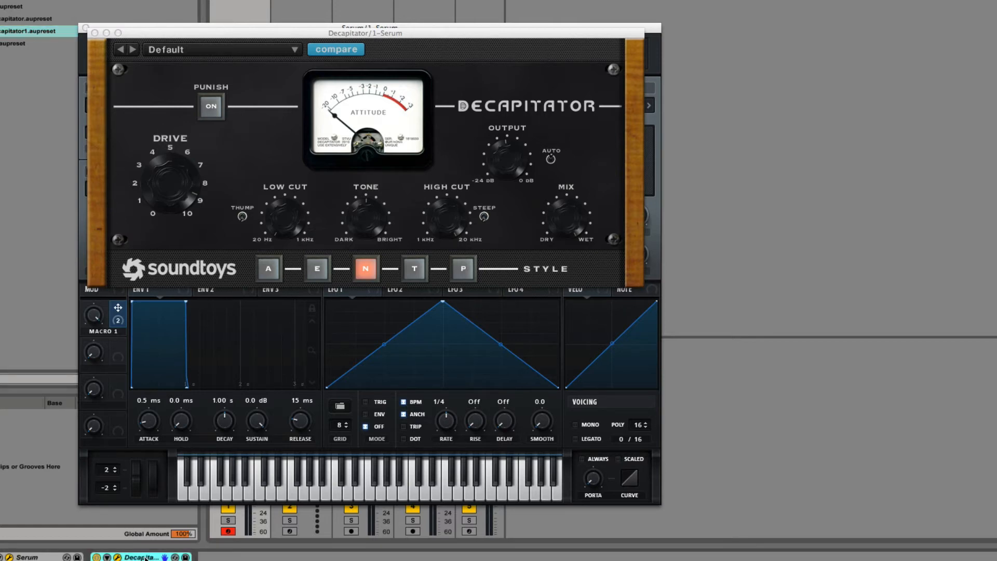
pyautogui.press('Delete')
pyautogui.moveTo(31, 6); pyautogui.dragTo(208, 557)
pyautogui.press('super+f')
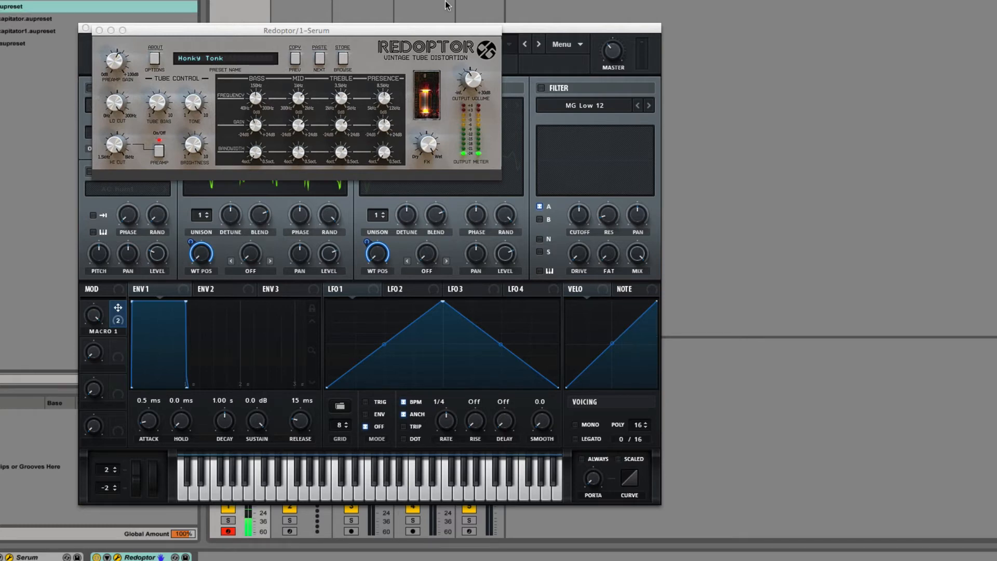
pyautogui.moveTo(396, 31); pyautogui.dragTo(699, 0)
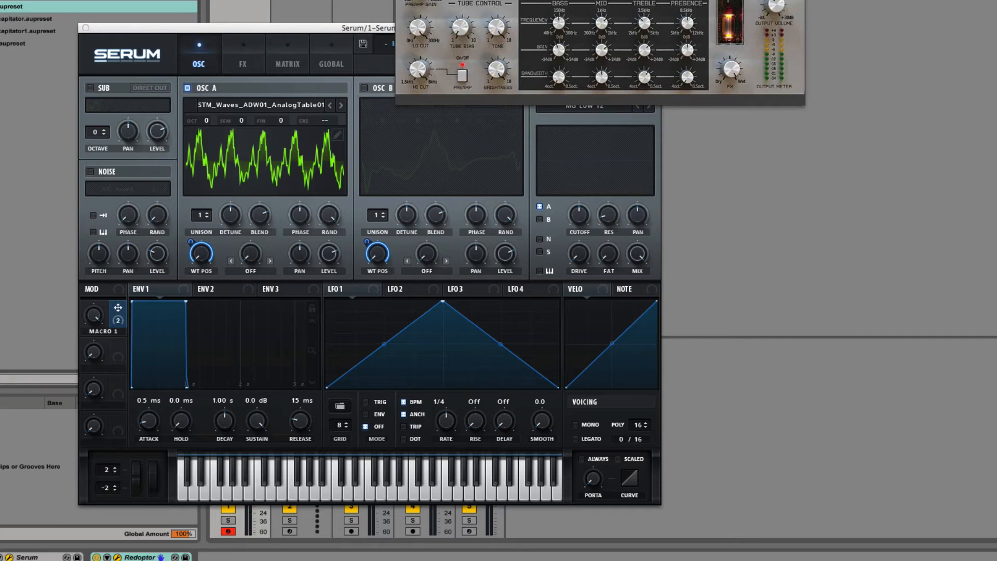
pyautogui.moveTo(672, 0); pyautogui.dragTo(601, 79)
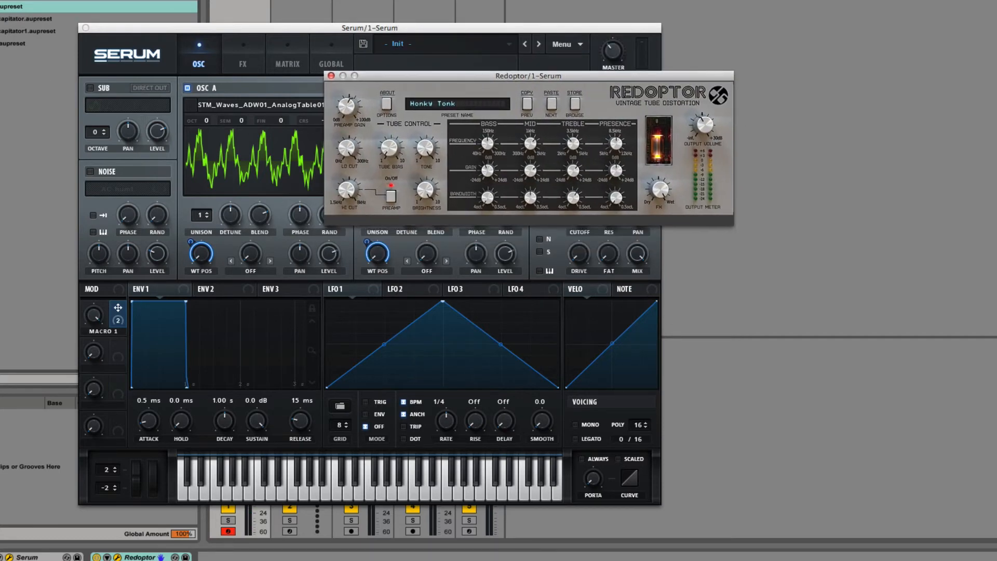
# Step: Add a Decimort preset to the Serum track and remove Redoptor from the device chain
pyautogui.click(31, 0)
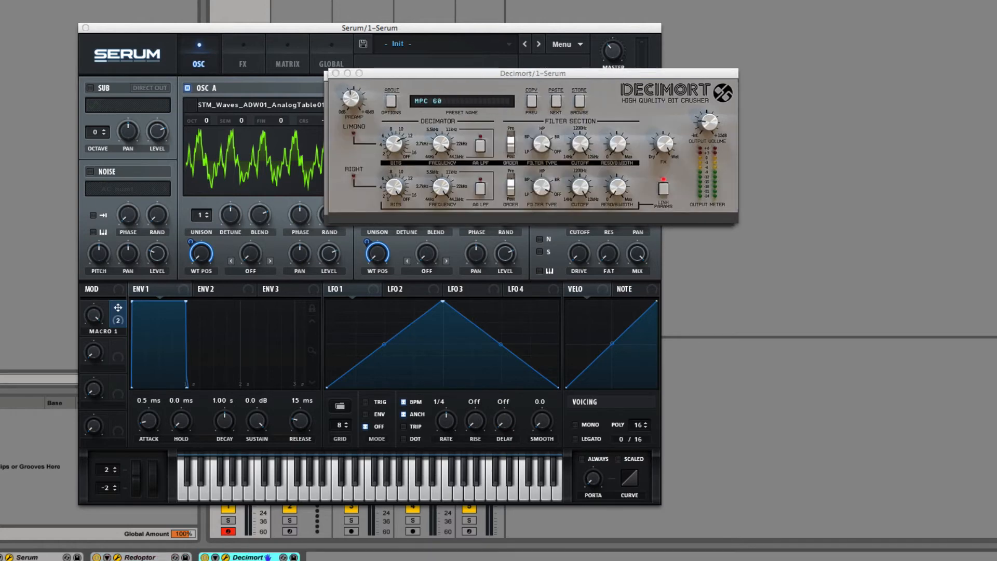
pyautogui.click(140, 556)
pyautogui.press('Delete')
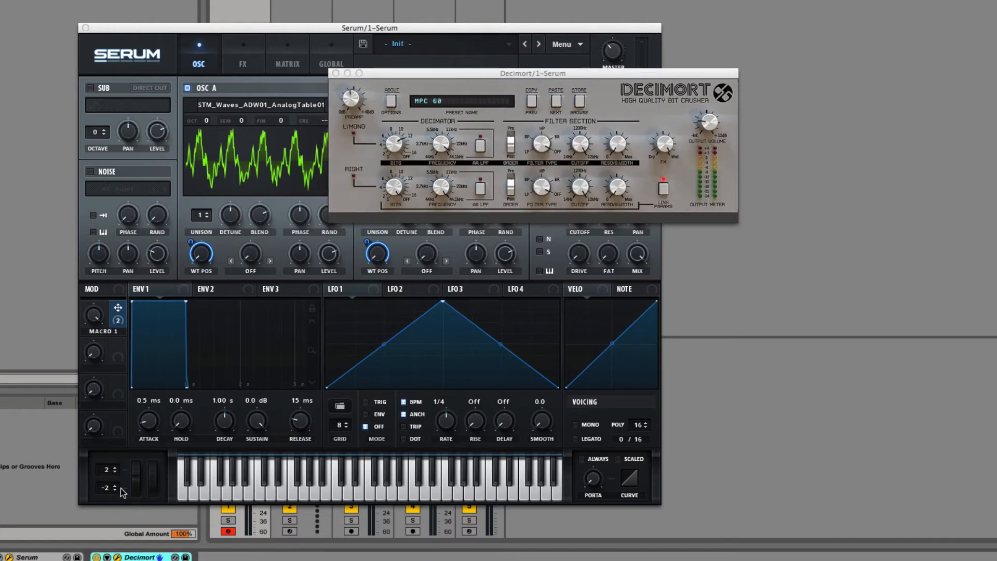
# Step: Lower Macro 1 to its minimum and reduce Decimort's left frequency to 720 Hz
pyautogui.click(101, 312)
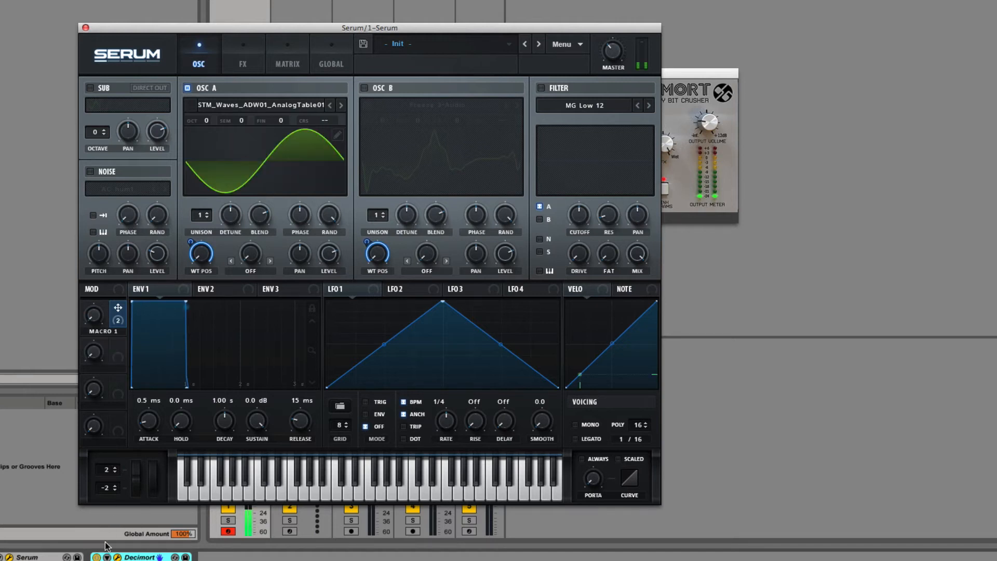
pyautogui.click(122, 556)
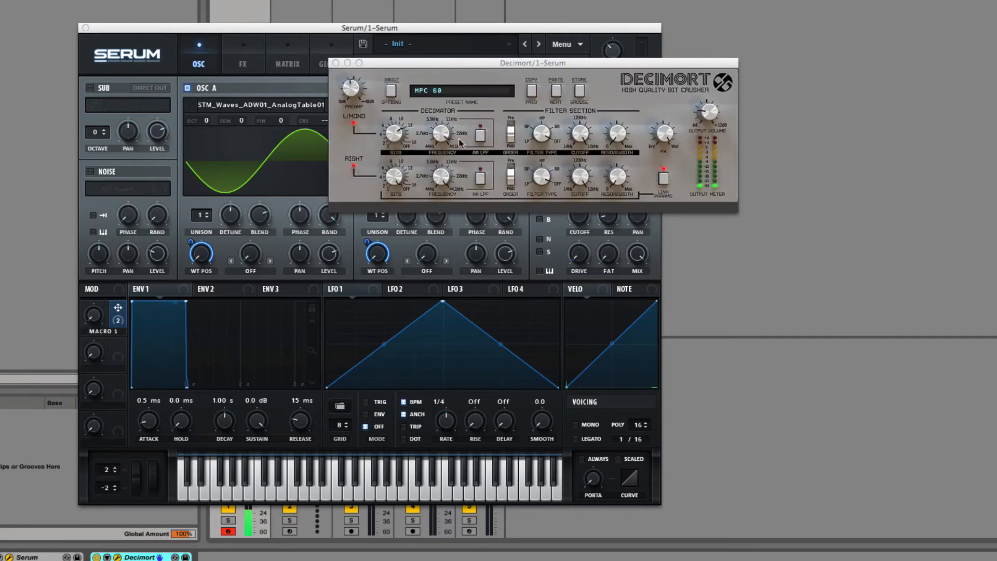
pyautogui.moveTo(445, 133); pyautogui.dragTo(425, 276)
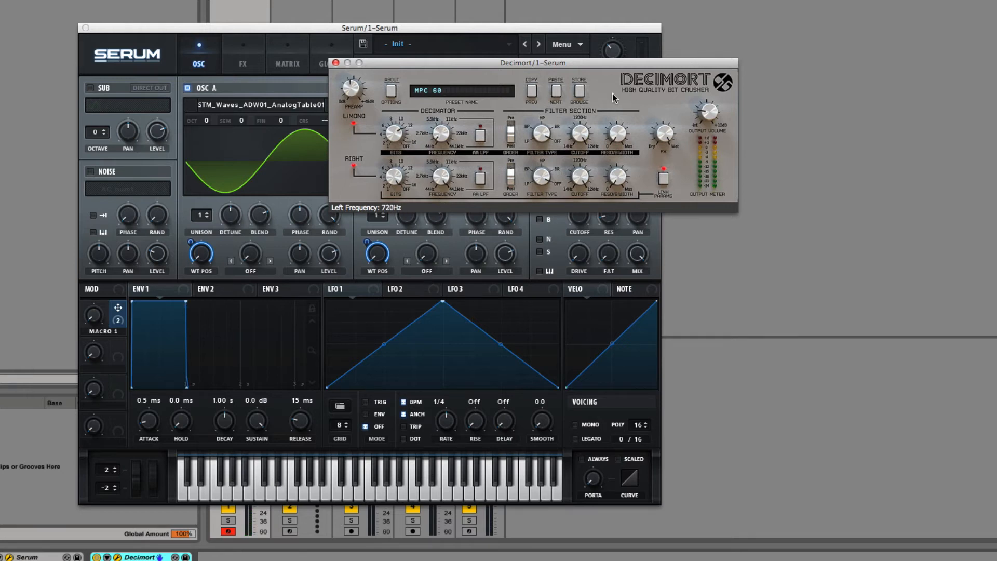
# Step: Try to store the Decimort settings as a preset, and look over the saved presets around the Decapitator1 file
pyautogui.click(185, 557)
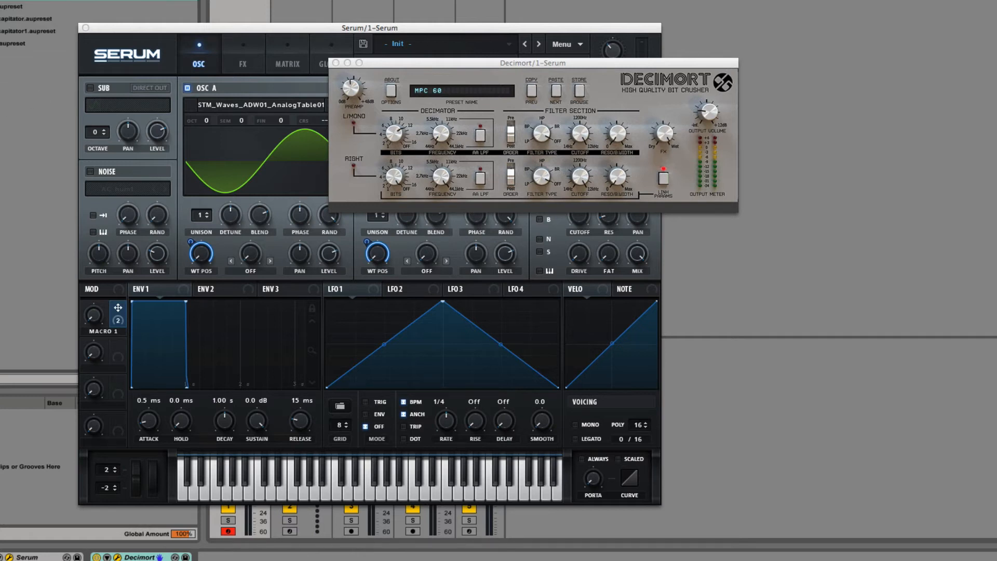
pyautogui.click(9, 31)
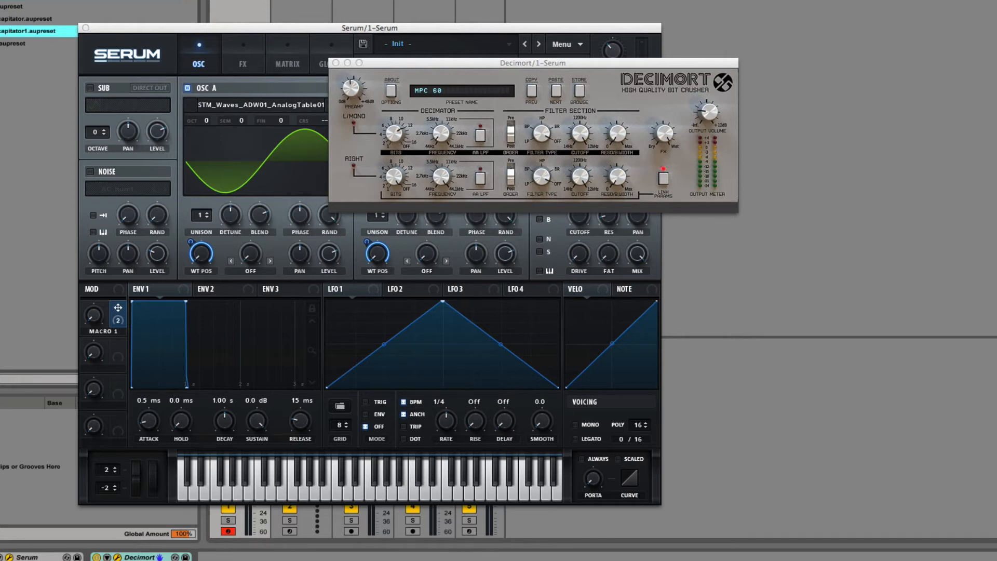
pyautogui.scroll(-5, 39, 26)
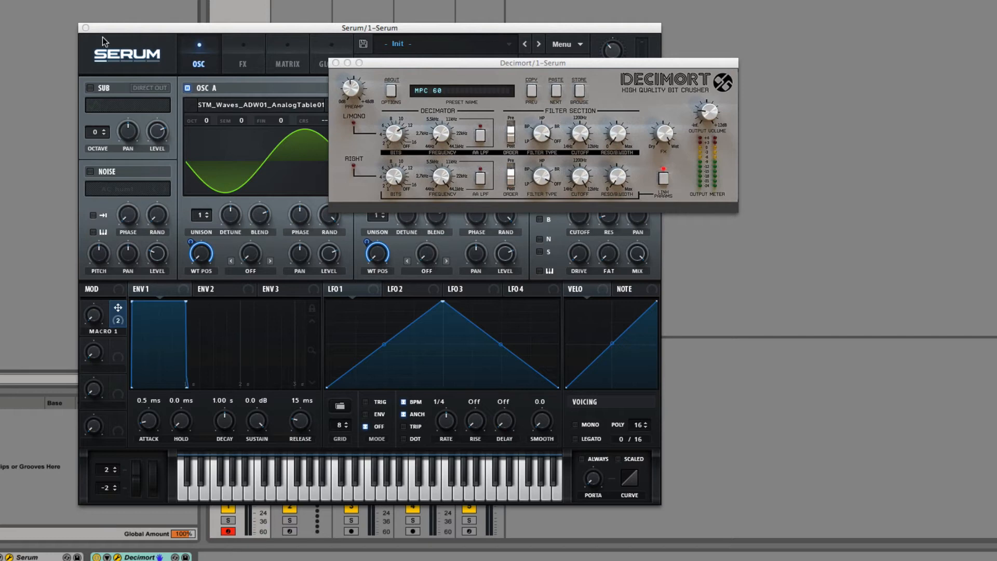
# Step: Close the Serum and Decimort windows, and bring AnalogTable01.wav from the pack's STM_Waves_ADW01_Tables folder in Finder onto the 4 Audio track
pyautogui.click(86, 28)
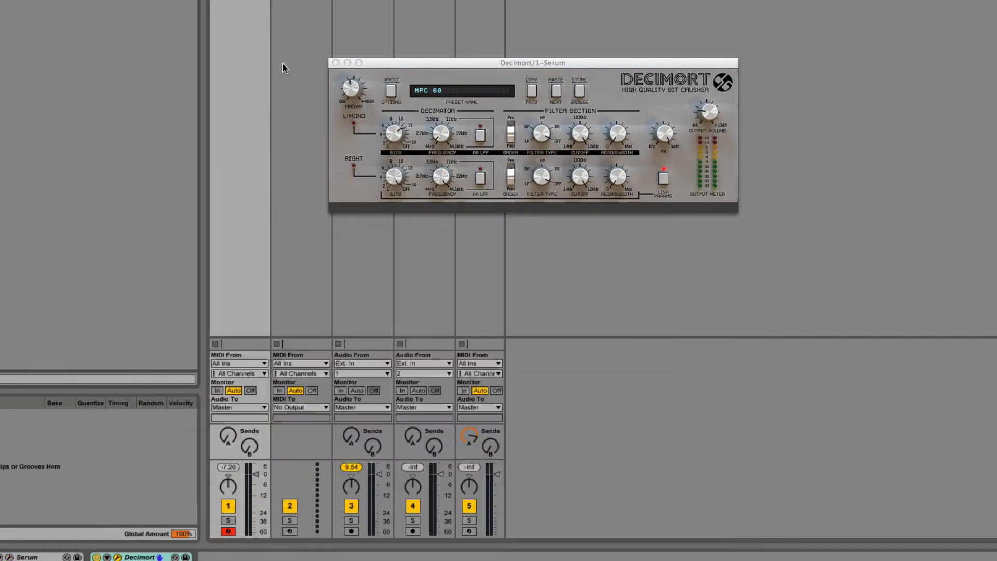
pyautogui.click(336, 63)
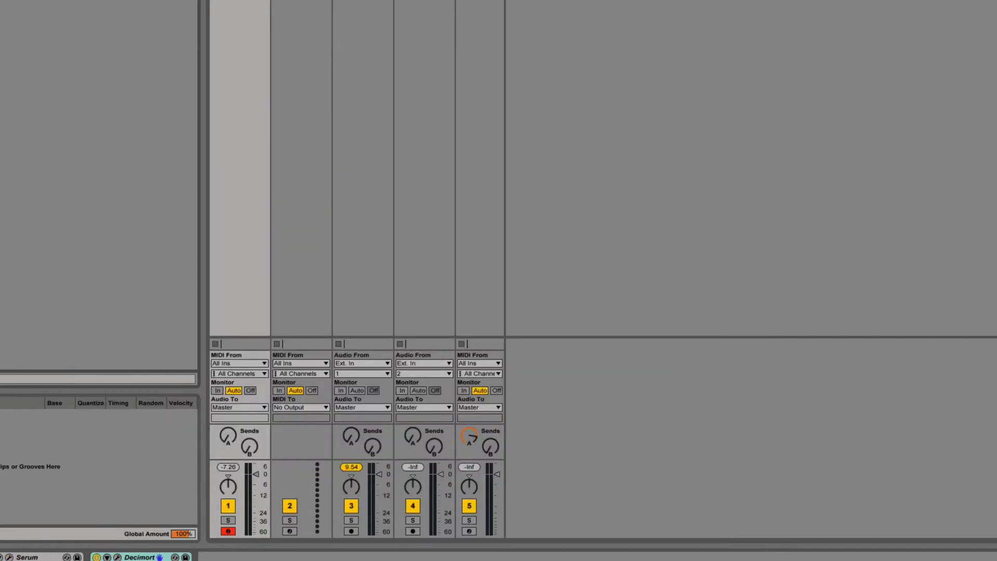
pyautogui.press('super+Tab')
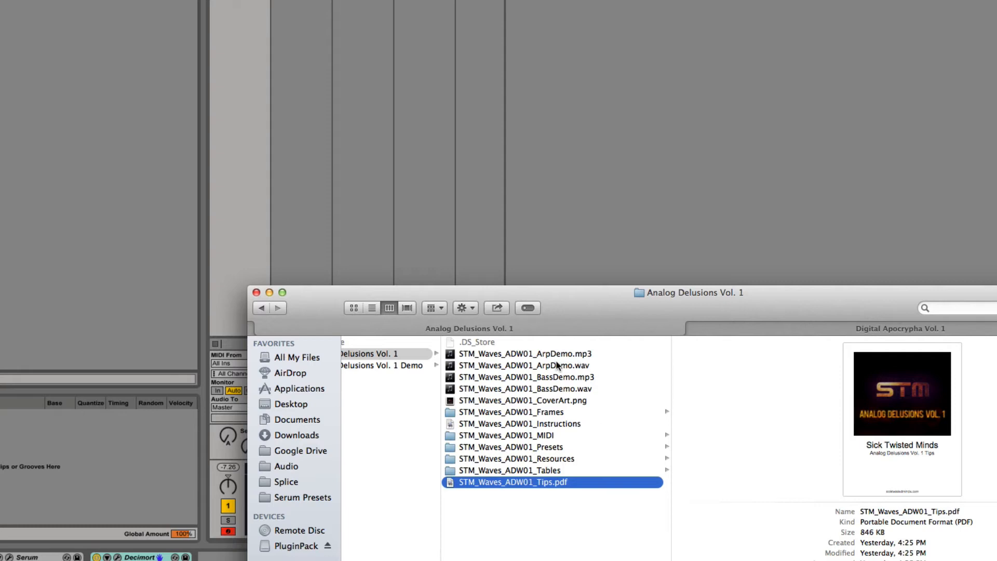
pyautogui.hscroll(-1, 560, 368)
pyautogui.click(574, 469)
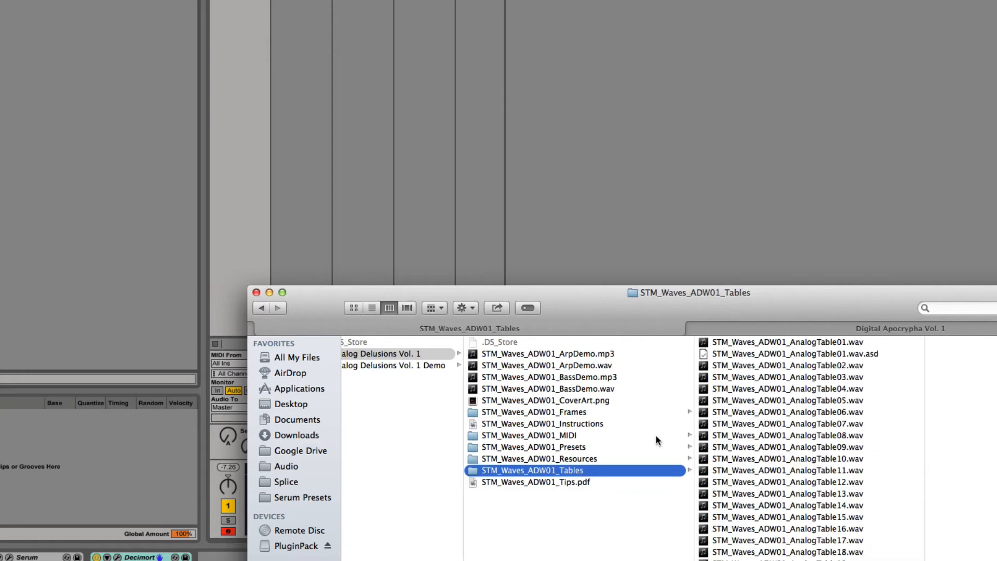
pyautogui.moveTo(779, 344); pyautogui.dragTo(424, 2)
pyautogui.doubleClick(424, 2)
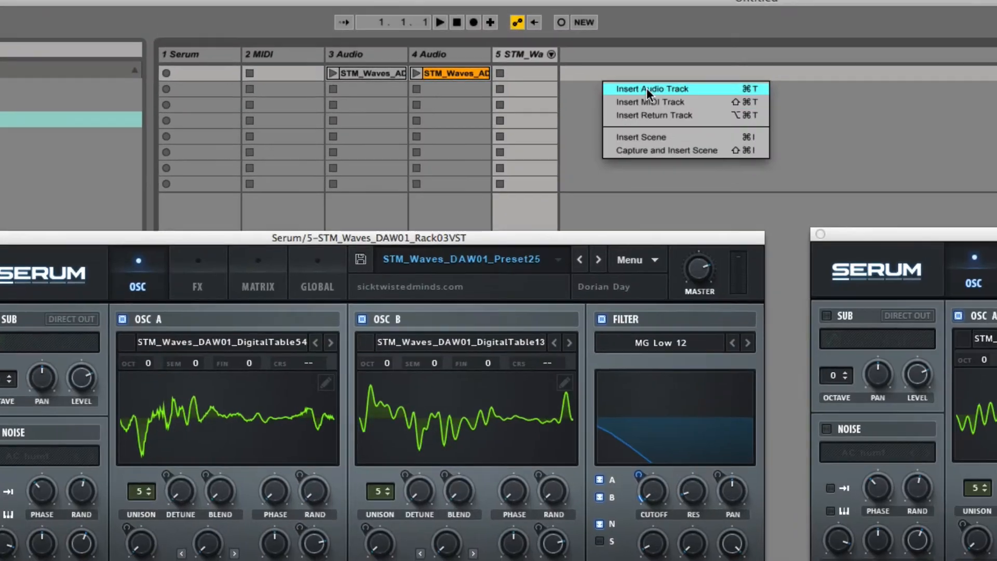
# Step: Insert a new audio track and copy the 4 Audio clip into its first slot
pyautogui.click(647, 88)
pyautogui.click(471, 73)
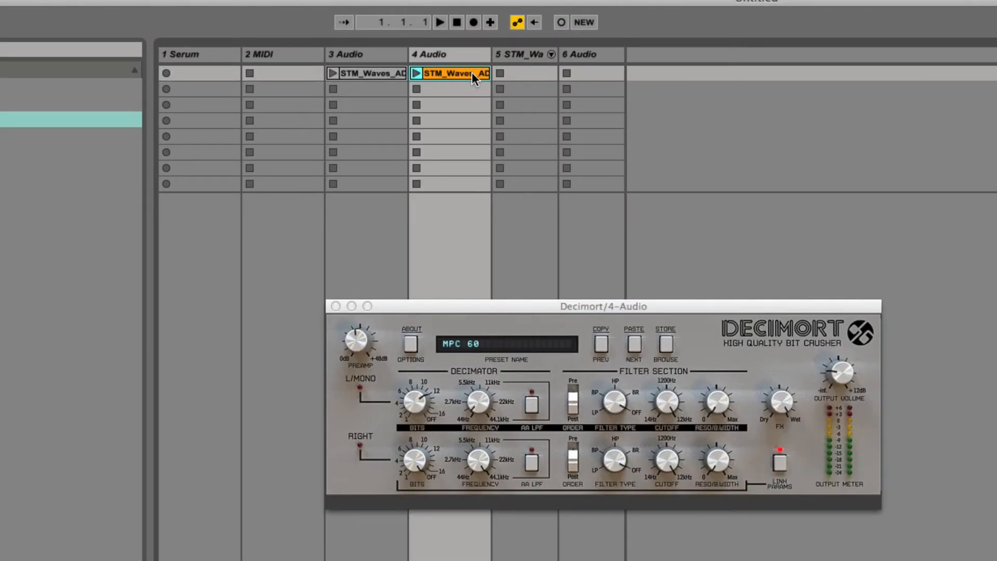
pyautogui.click(606, 77)
pyautogui.press('super+v')
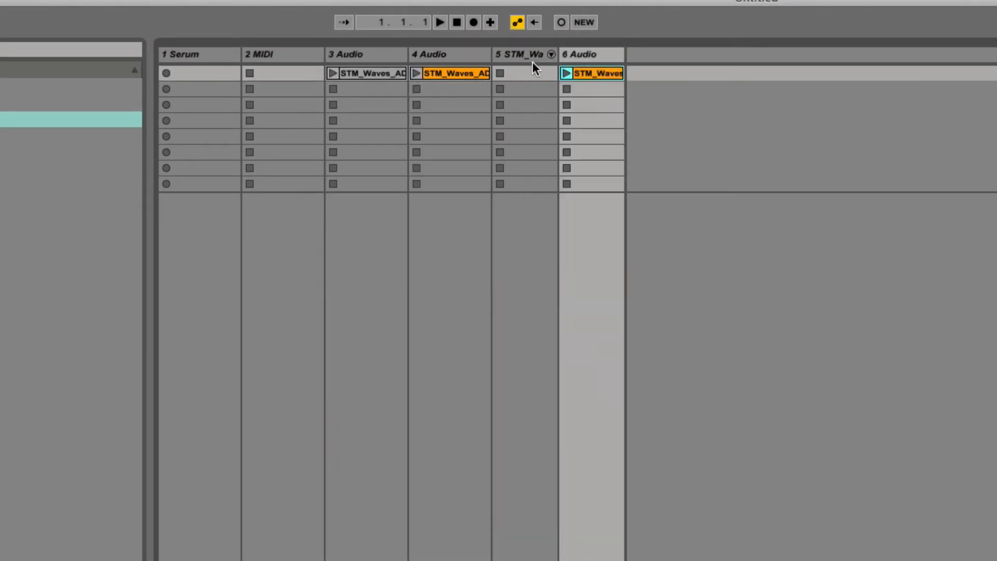
# Step: Freeze and flatten the 4 Audio track to render its clip through Decimort
pyautogui.click(447, 57)
pyautogui.rightClick(446, 55)
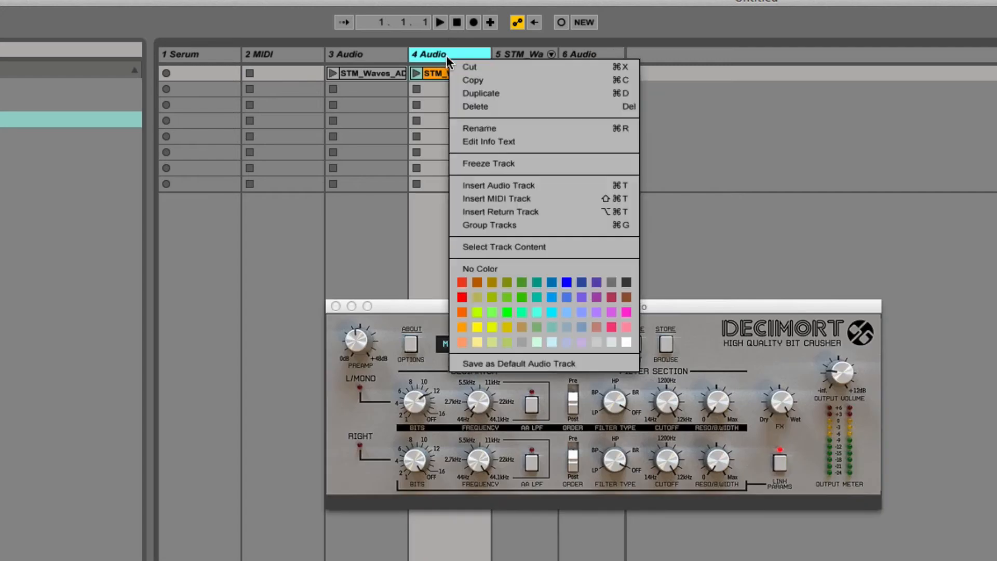
pyautogui.click(494, 164)
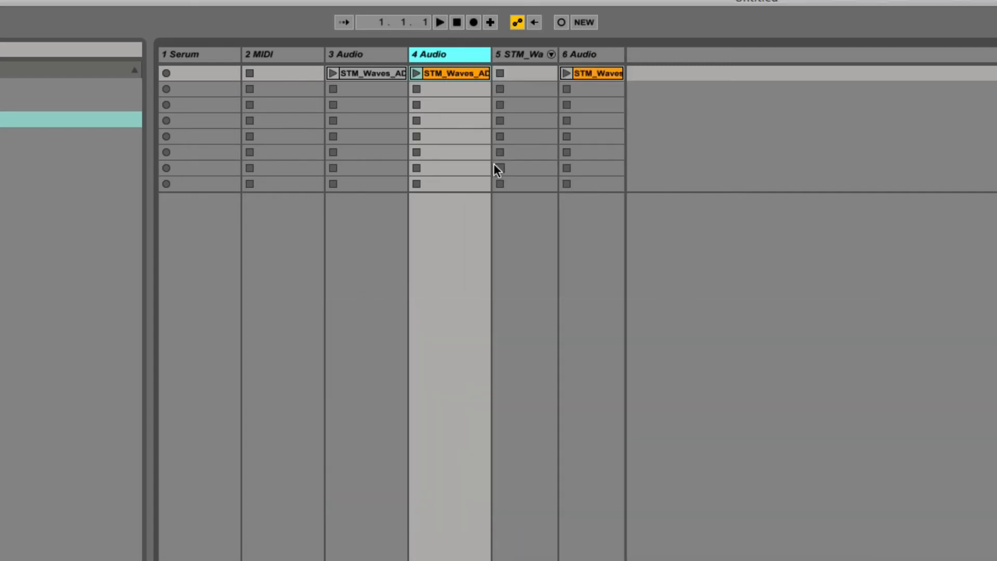
pyautogui.rightClick(437, 54)
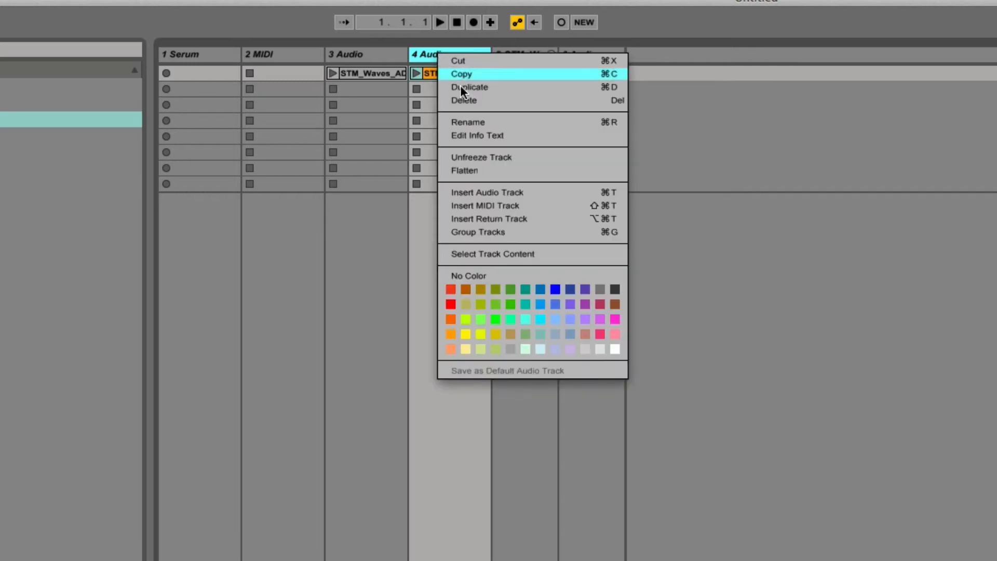
pyautogui.click(447, 50)
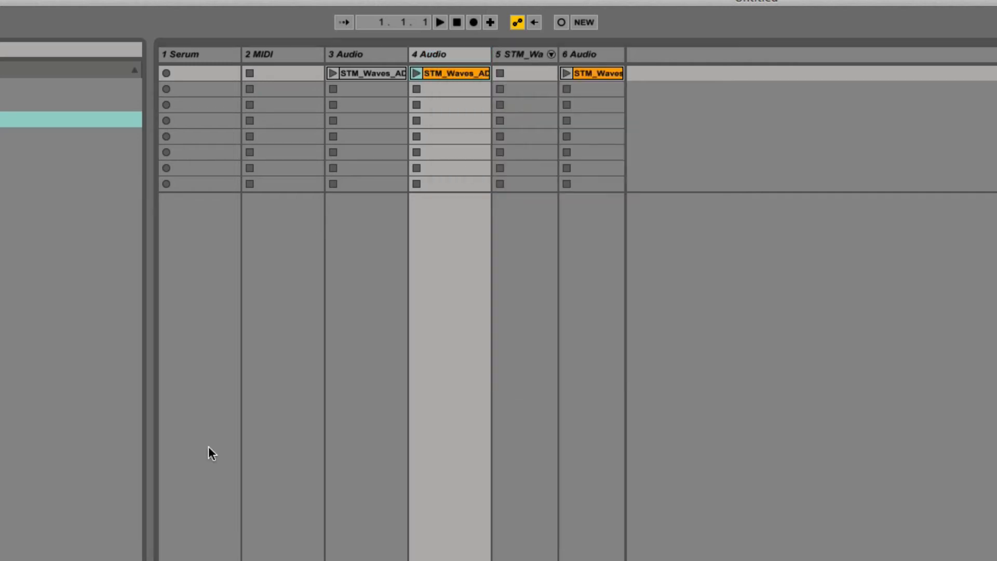
# Step: Audition the 4 Audio clip, and freeze and flatten that track again
pyautogui.click(416, 73)
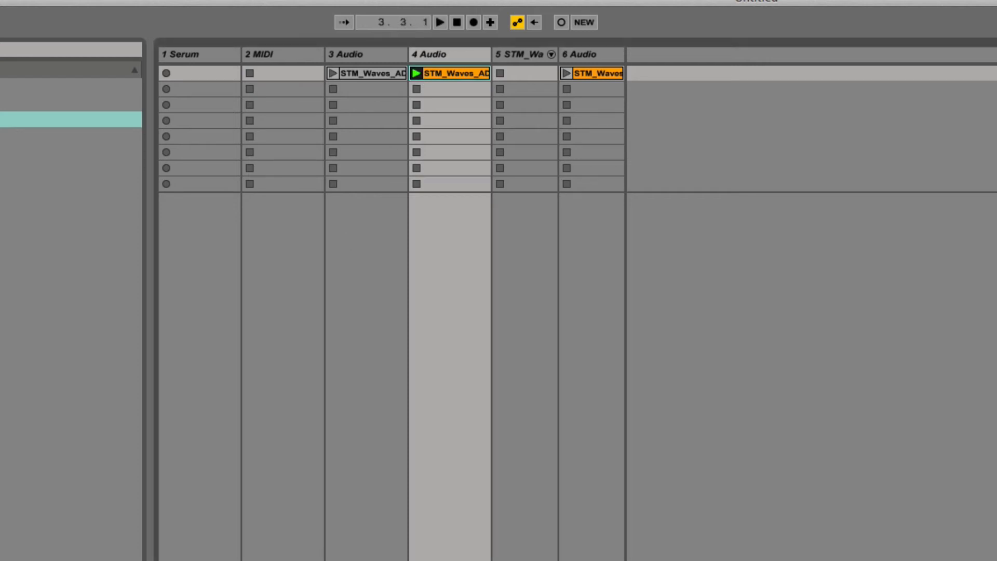
pyautogui.press('space')
pyautogui.doubleClick(461, 73)
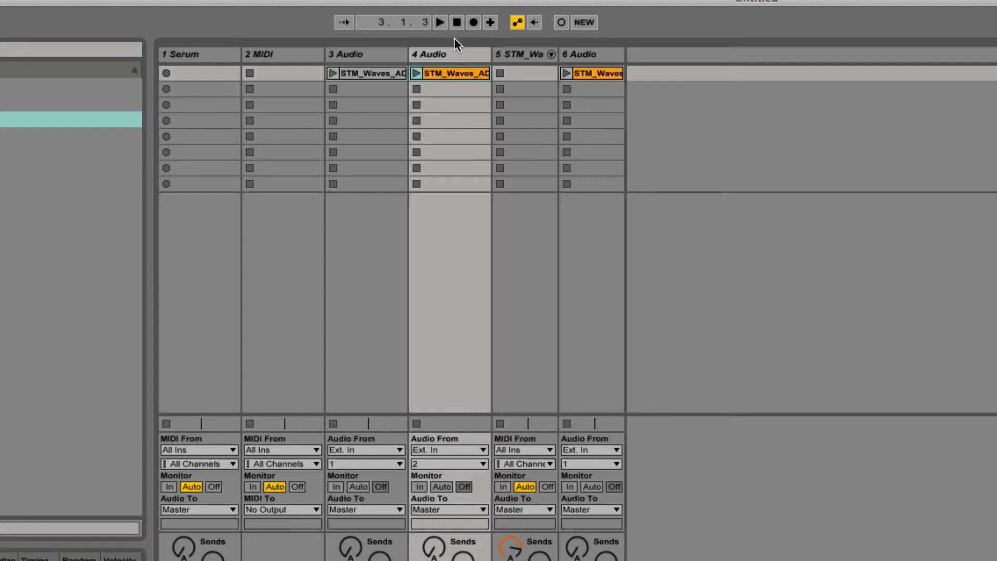
pyautogui.rightClick(462, 56)
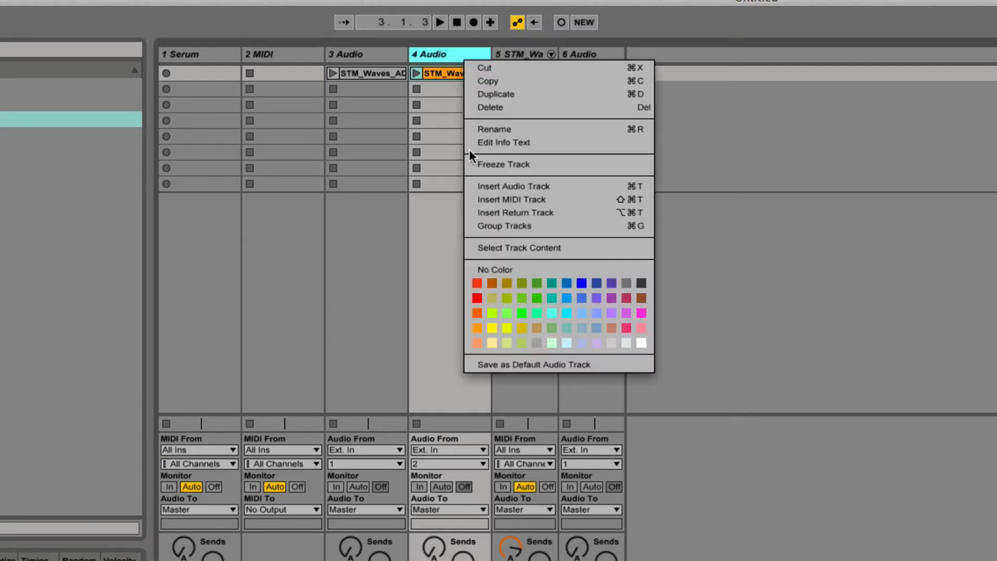
pyautogui.click(513, 165)
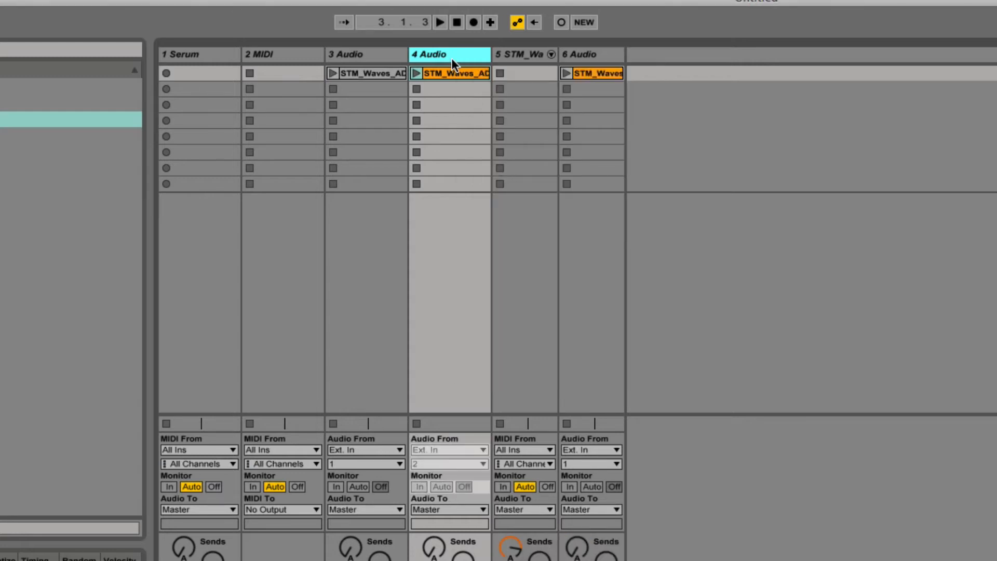
pyautogui.rightClick(451, 58)
pyautogui.click(491, 168)
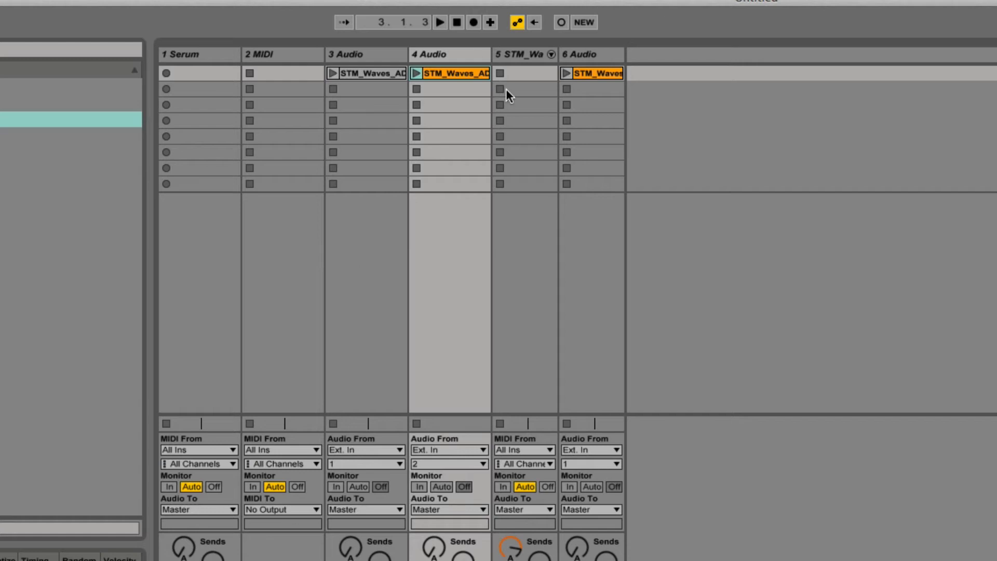
# Step: Add a Decapitator preset to the 6 Audio track and audition its clip through the effect
pyautogui.click(585, 56)
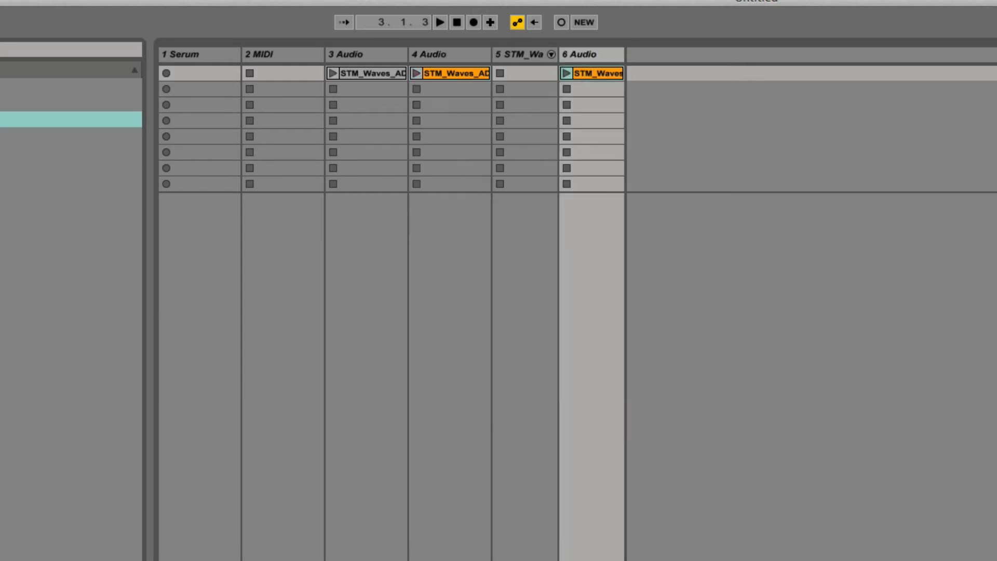
pyautogui.moveTo(3, 136); pyautogui.dragTo(587, 53)
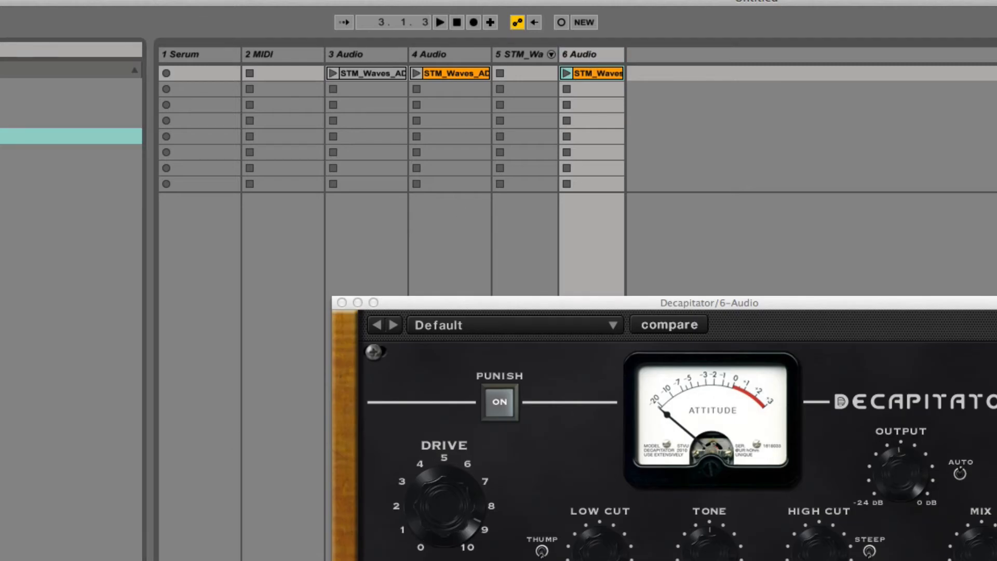
pyautogui.click(566, 73)
pyautogui.press('space')
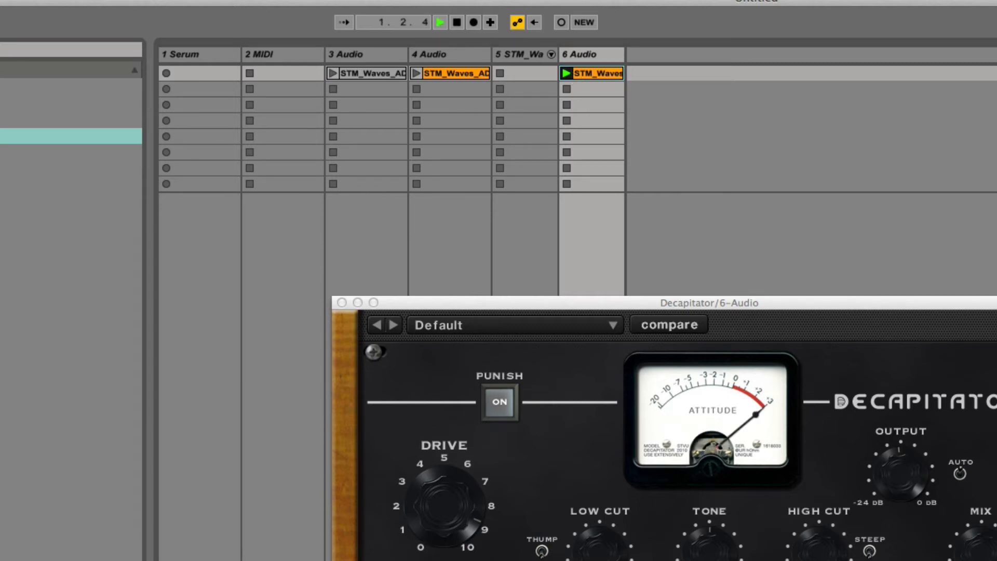
pyautogui.press('space')
# Step: Hide the Decapitator window, and freeze and flatten the 6 Audio track
pyautogui.press('super+alt+i')
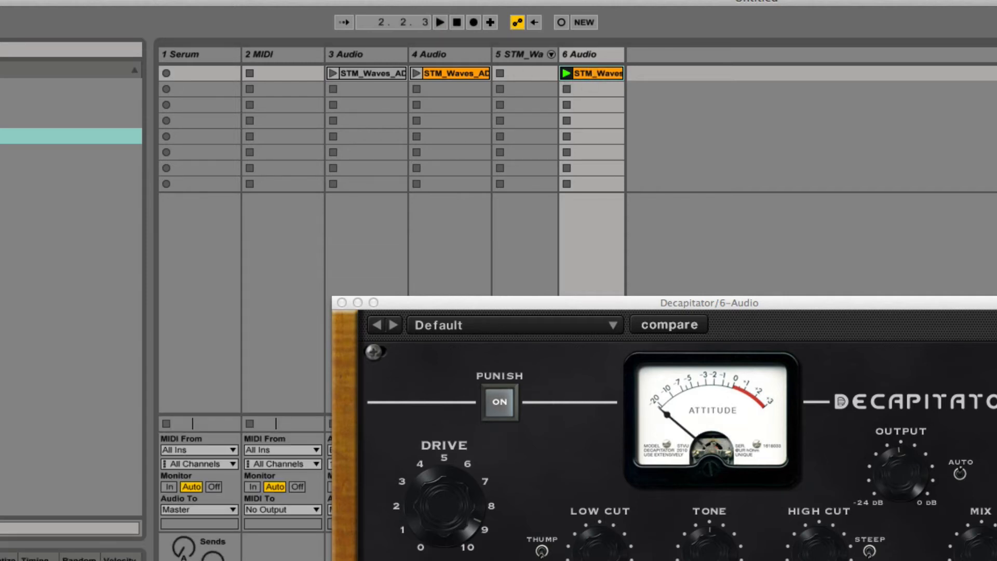
pyautogui.rightClick(583, 54)
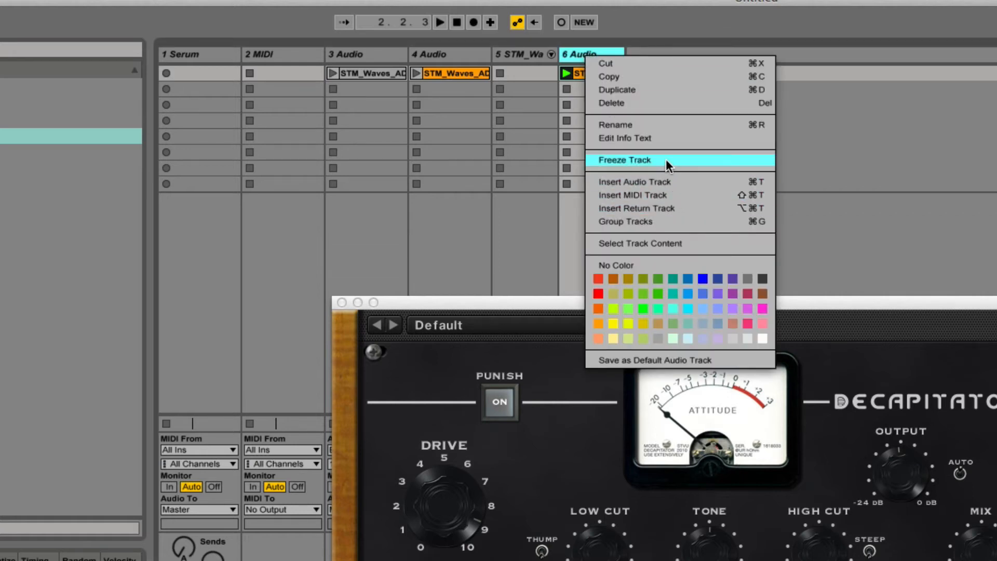
pyautogui.press('Escape')
pyautogui.press('super+alt+p')
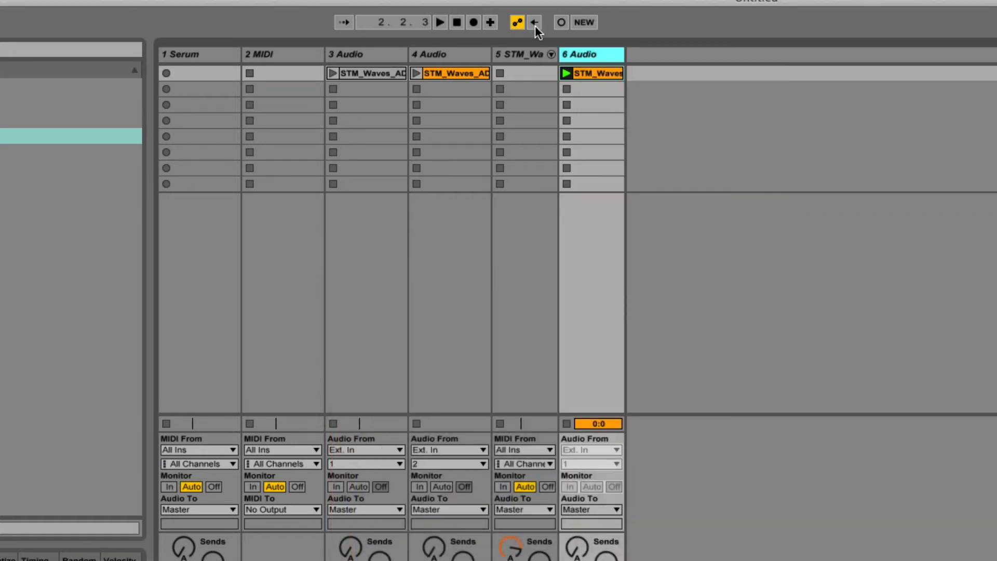
pyautogui.rightClick(594, 54)
pyautogui.click(628, 176)
# Step: Crop the rendered clips on 6 Audio and 4 Audio, and reveal the 6 Audio clip's file in Finder
pyautogui.rightClick(590, 72)
pyautogui.click(622, 268)
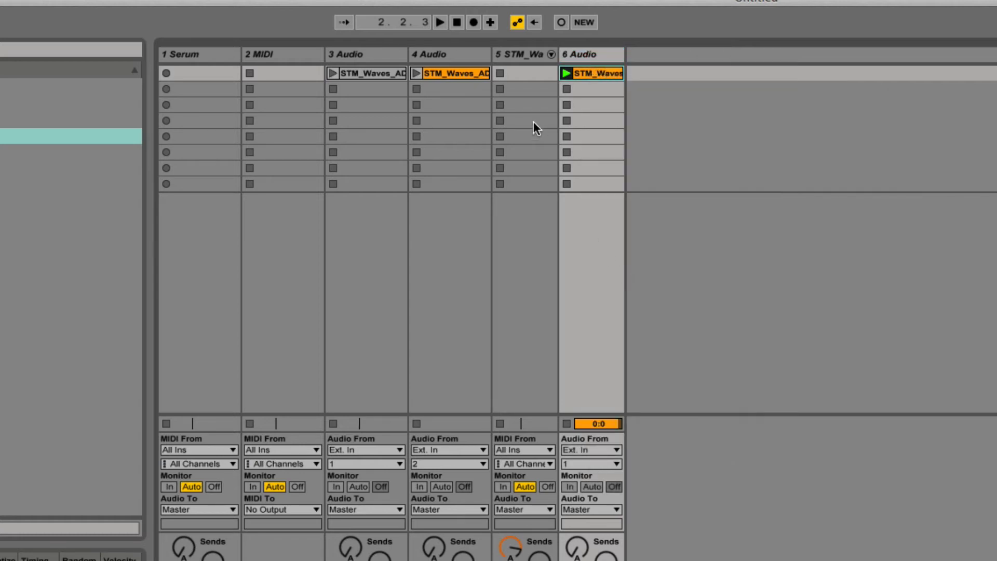
pyautogui.rightClick(472, 81)
pyautogui.click(502, 266)
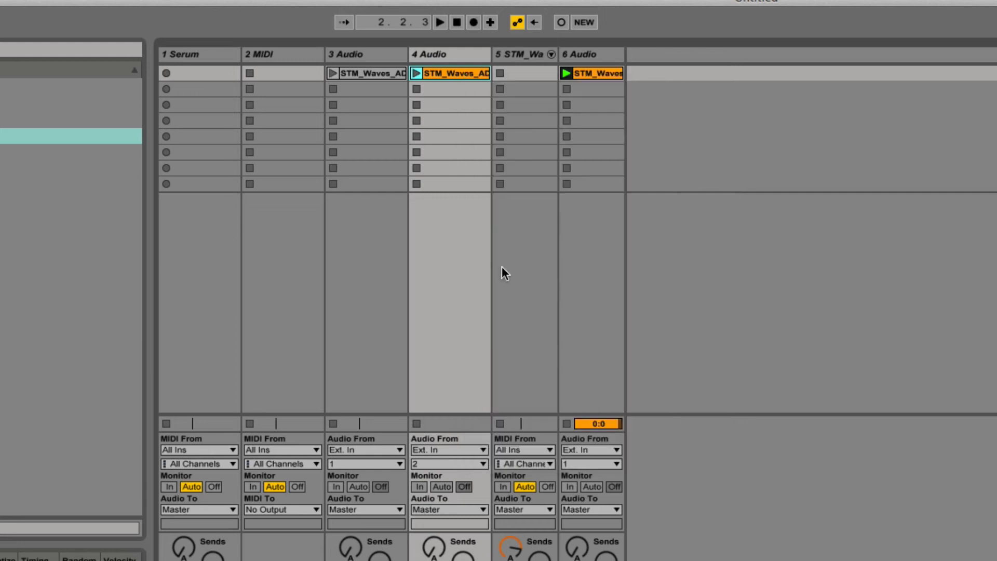
pyautogui.rightClick(586, 75)
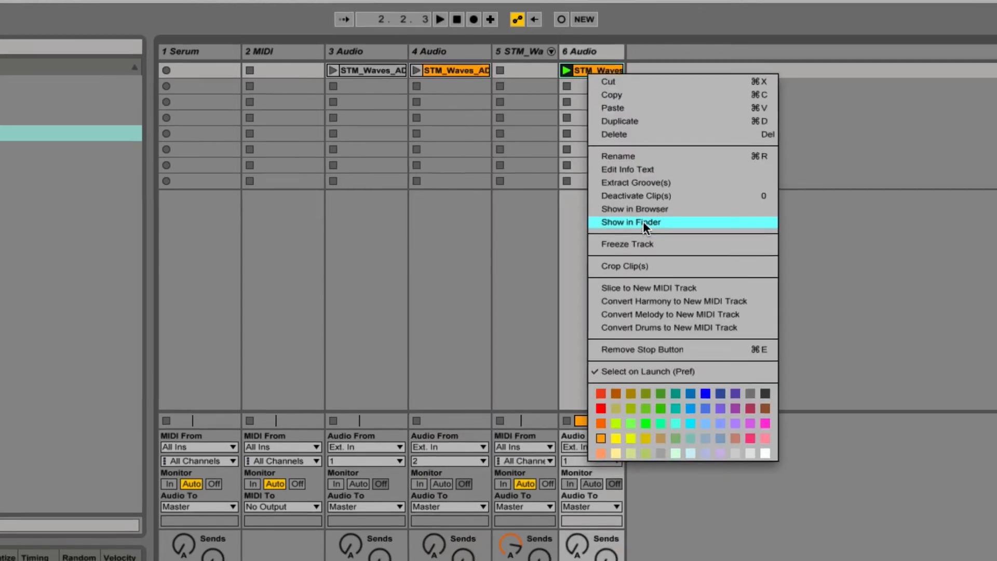
pyautogui.click(643, 224)
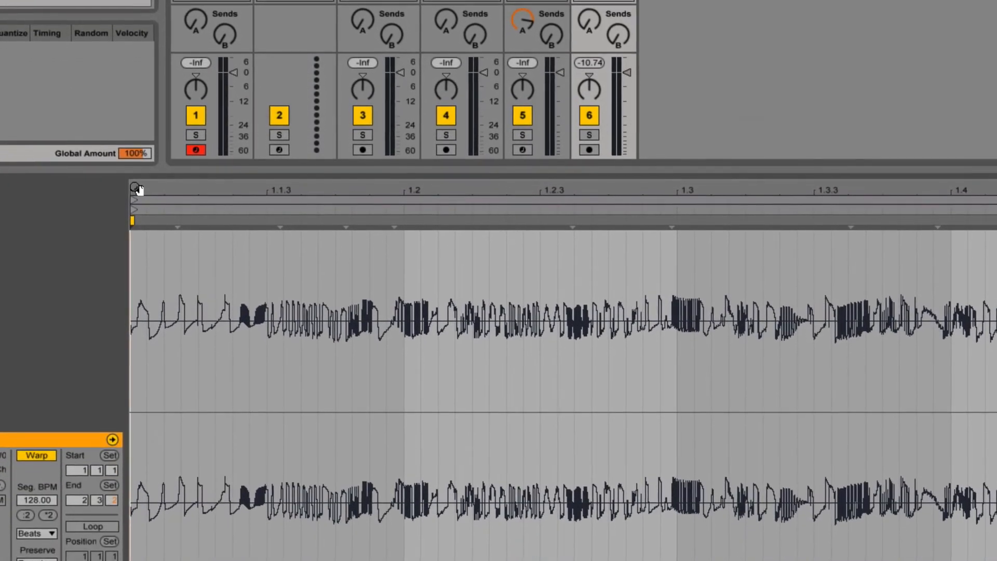
# Step: Examine the very start of the 6 Audio clip's waveform, marking the silent stretch before the sound begins
pyautogui.moveTo(136, 226); pyautogui.dragTo(136, 416)
pyautogui.click(159, 171)
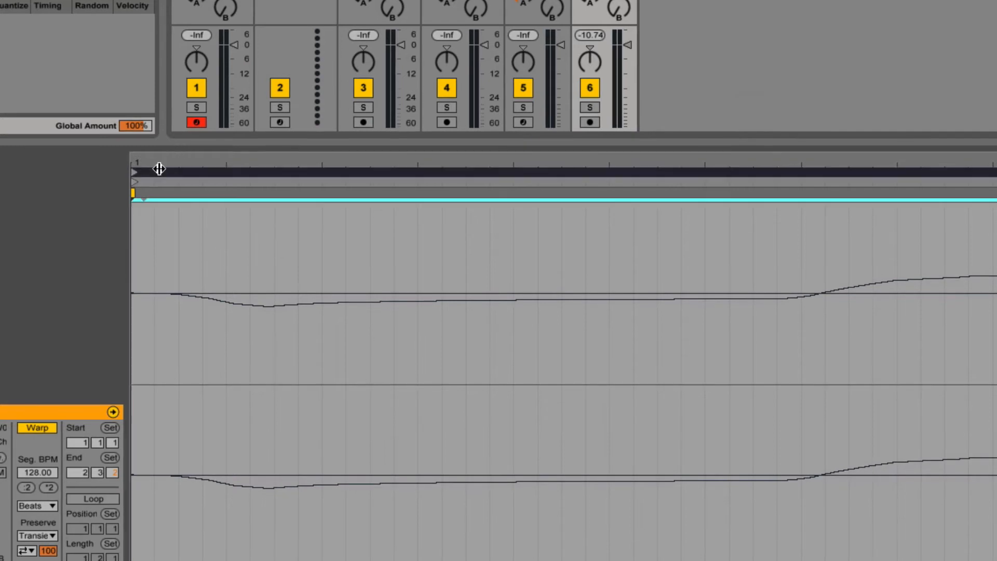
pyautogui.moveTo(166, 161)
pyautogui.mouseDown()
pyautogui.moveTo(207, 223)
pyautogui.moveTo(252, 241)
pyautogui.mouseUp()
pyautogui.doubleClick(256, 241)
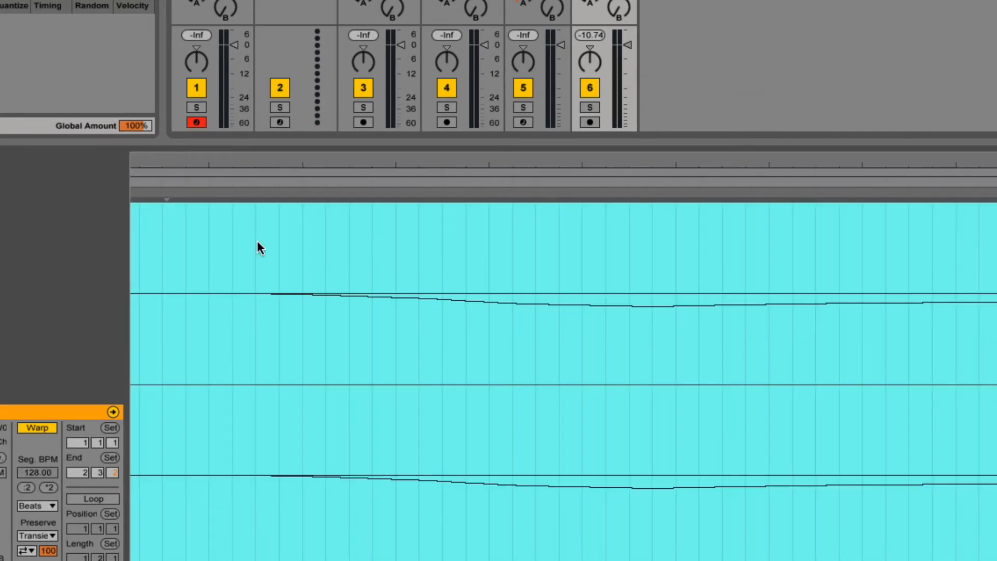
pyautogui.click(339, 366)
pyautogui.click(294, 342)
pyautogui.moveTo(285, 341); pyautogui.dragTo(99, 338)
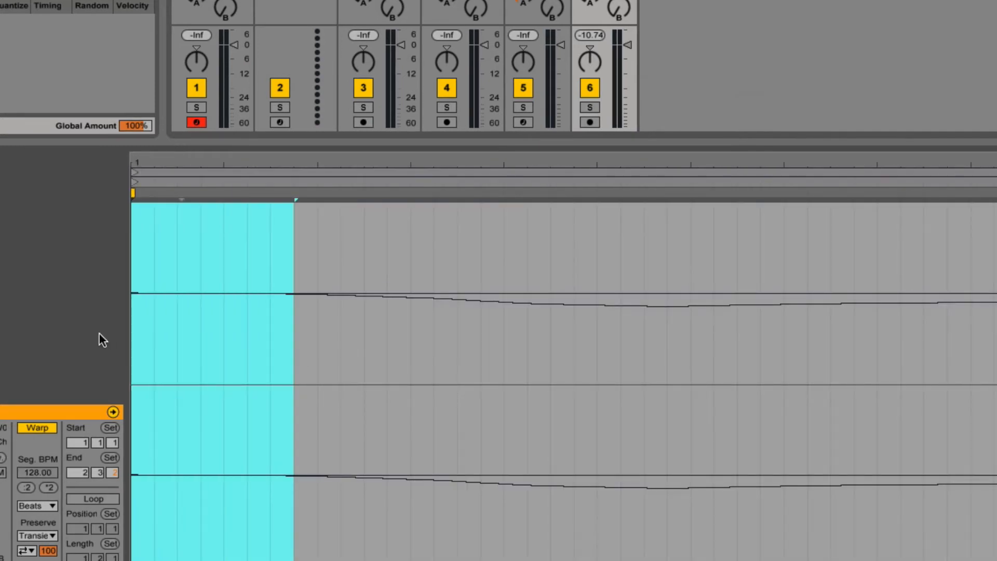
pyautogui.click(580, 349)
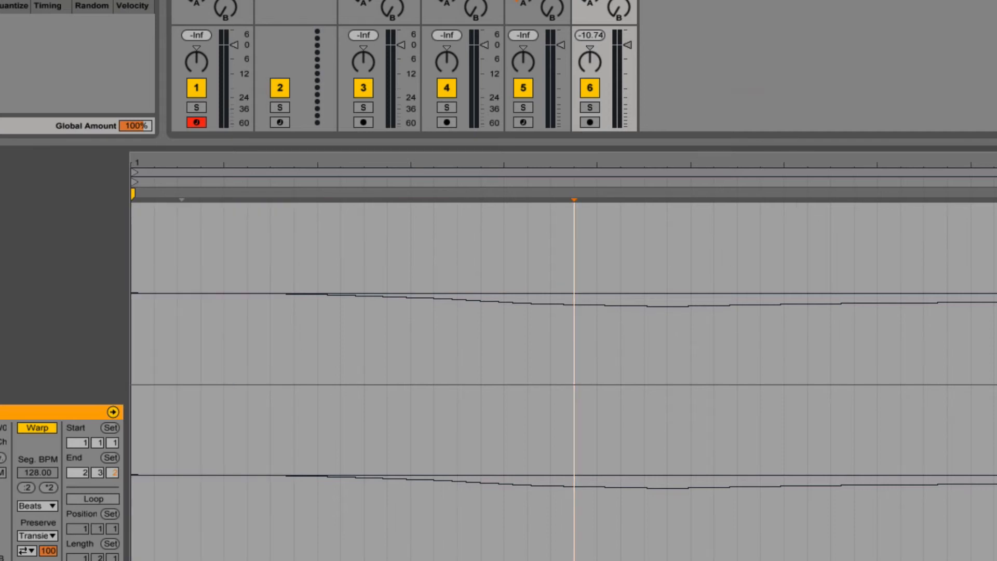
# Step: Examine the very start of the 4 Audio clip's waveform, marking the point where the sound begins
pyautogui.click(459, 2)
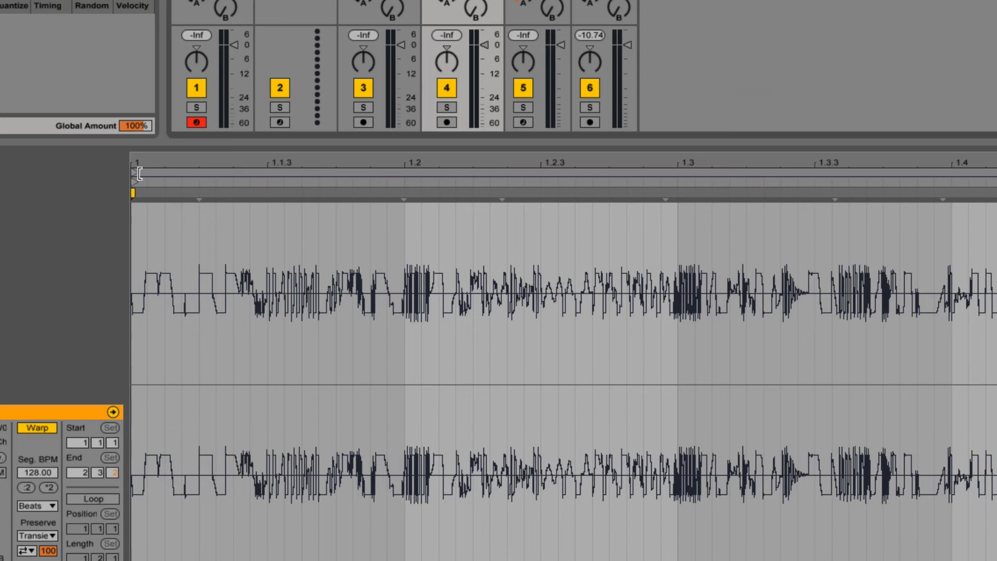
pyautogui.moveTo(139, 165); pyautogui.dragTo(140, 364)
pyautogui.click(365, 301)
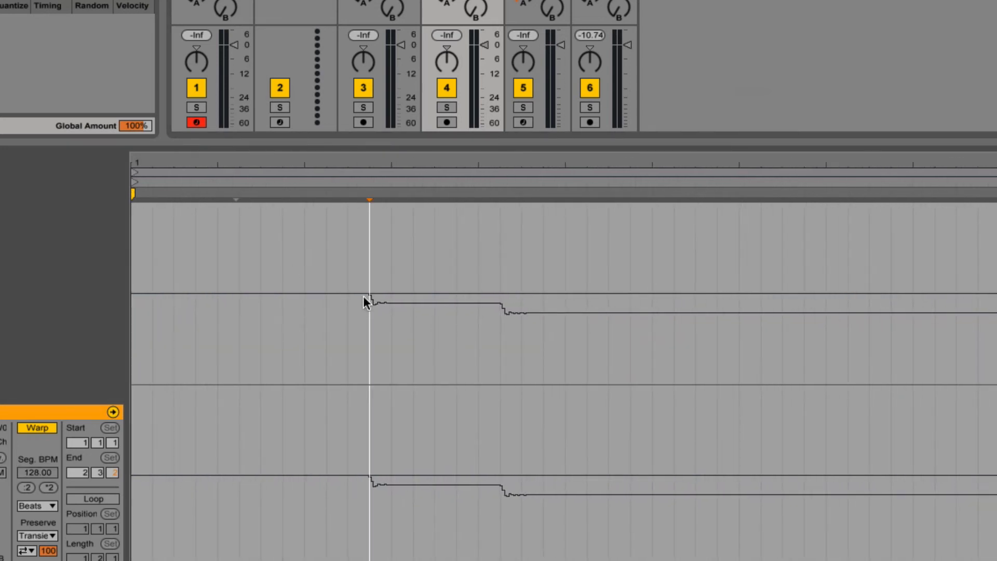
pyautogui.moveTo(392, 163); pyautogui.dragTo(392, 103)
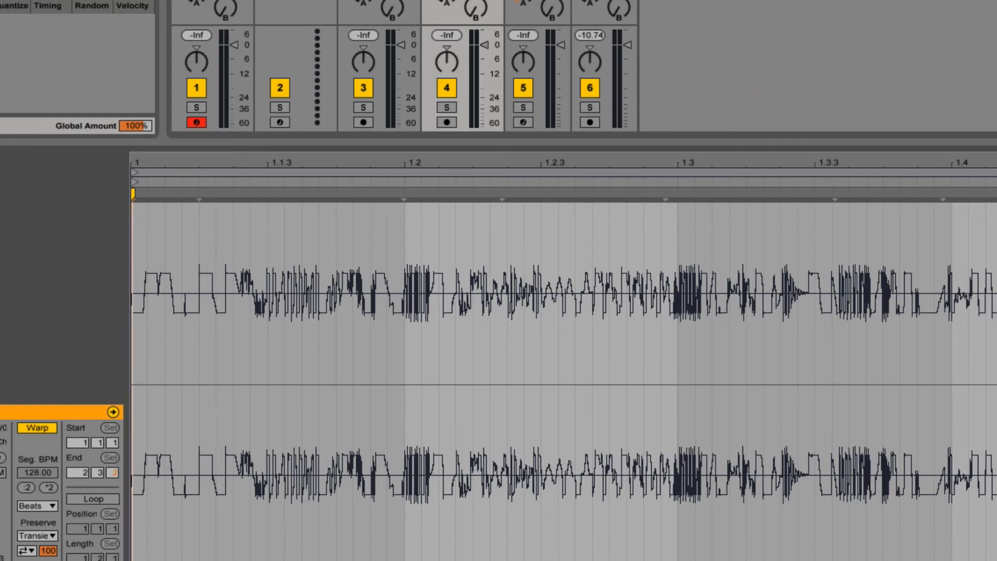
# Step: Remove Decimort from the Serum track's device chain
pyautogui.doubleClick(213, 2)
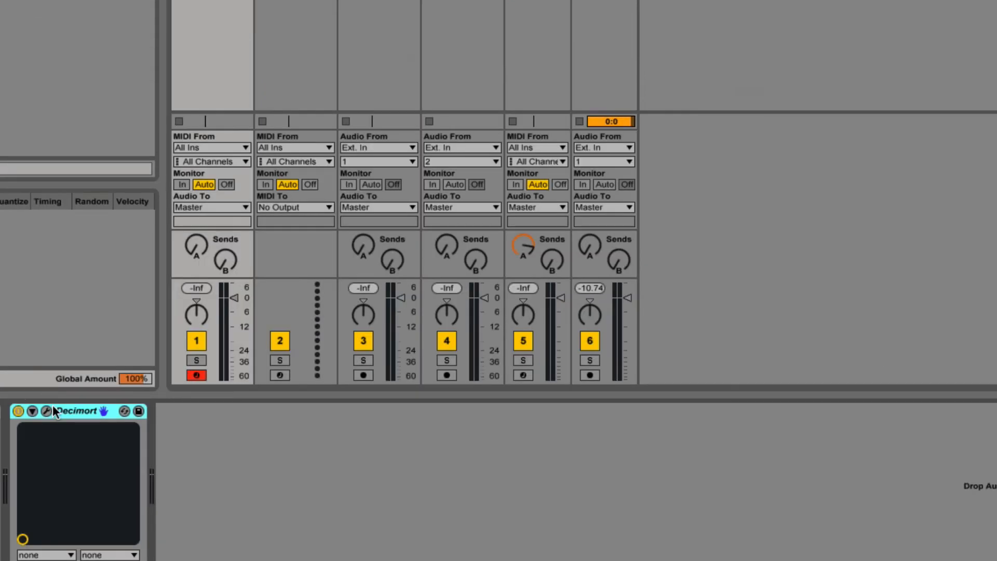
pyautogui.press('Delete')
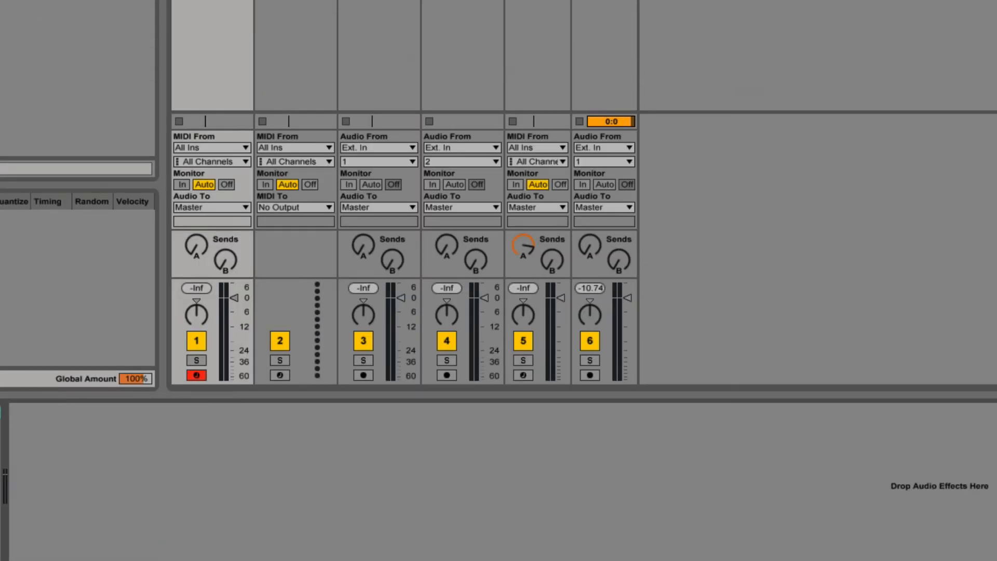
# Step: Show the Serum plug-in window and import the rendered audio into oscillator A as a wavetable
pyautogui.hotkey('ctrl', 'alt', 'p')
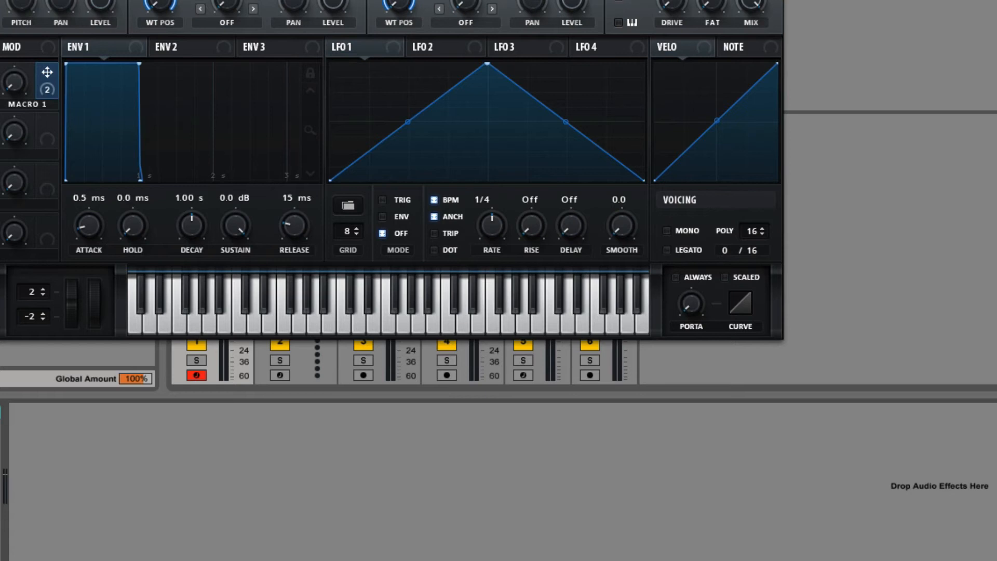
pyautogui.moveTo(3, 150); pyautogui.dragTo(377, 176)
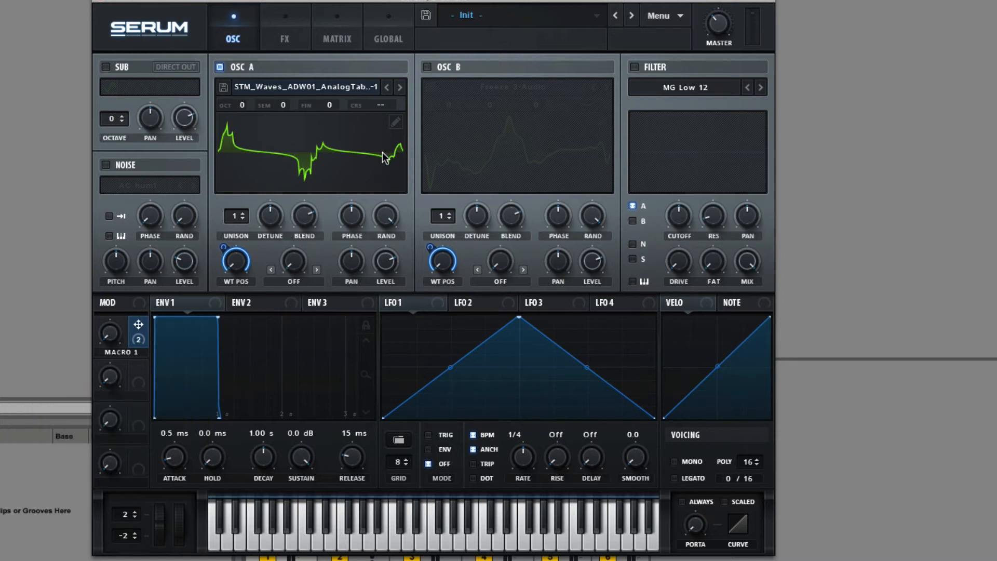
pyautogui.moveTo(935, 223); pyautogui.dragTo(355, 175)
pyautogui.moveTo(112, 308); pyautogui.dragTo(117, 338)
pyautogui.moveTo(996, 214); pyautogui.dragTo(385, 182)
# Step: Import the rendered AnalogTable file into oscillator A's table editor with the split set to 2048 samples, and sweep Macro 1 from 0% to 100%
pyautogui.click(396, 121)
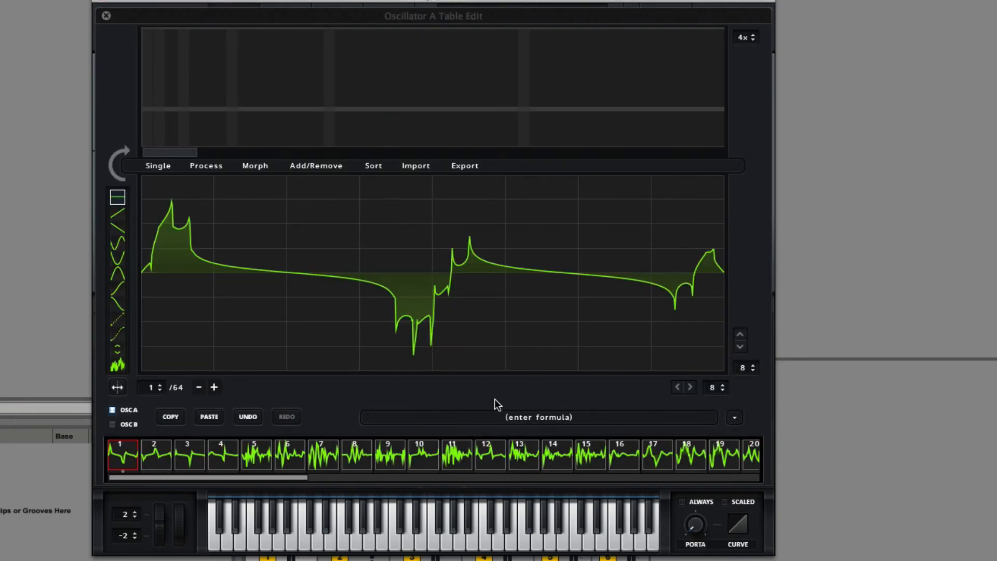
pyautogui.click(494, 420)
pyautogui.write('2048')
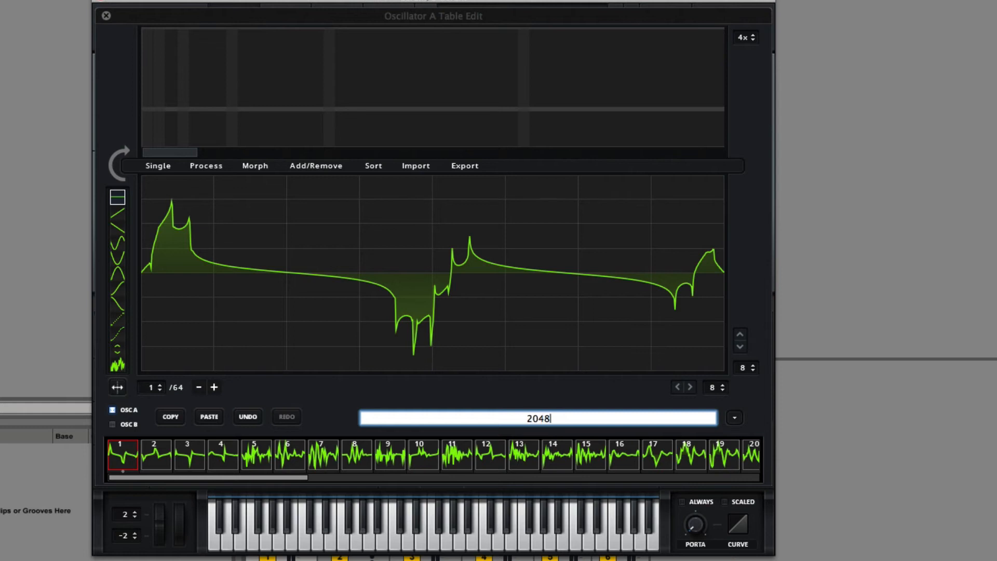
pyautogui.press('Return')
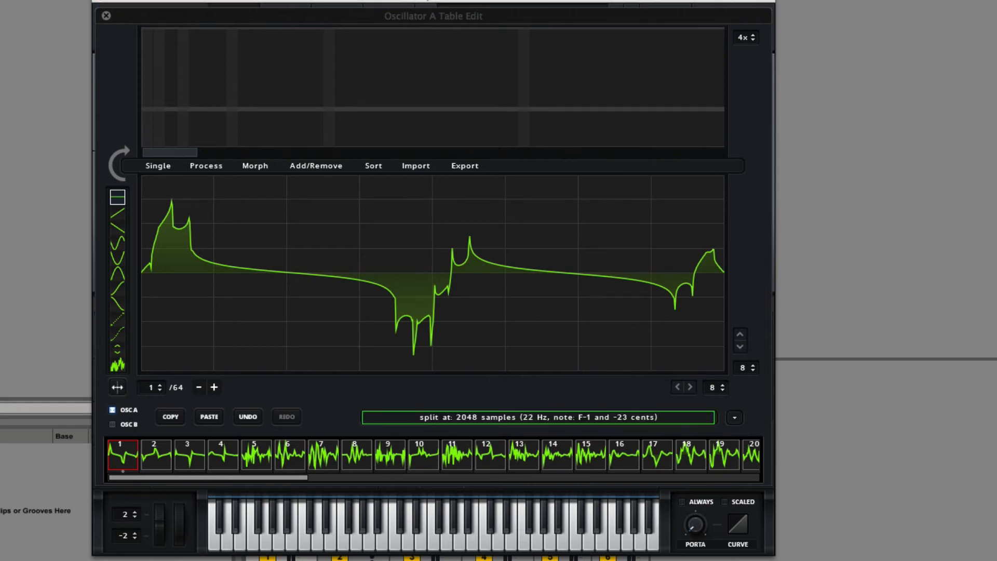
pyautogui.moveTo(908, 328); pyautogui.dragTo(472, 334)
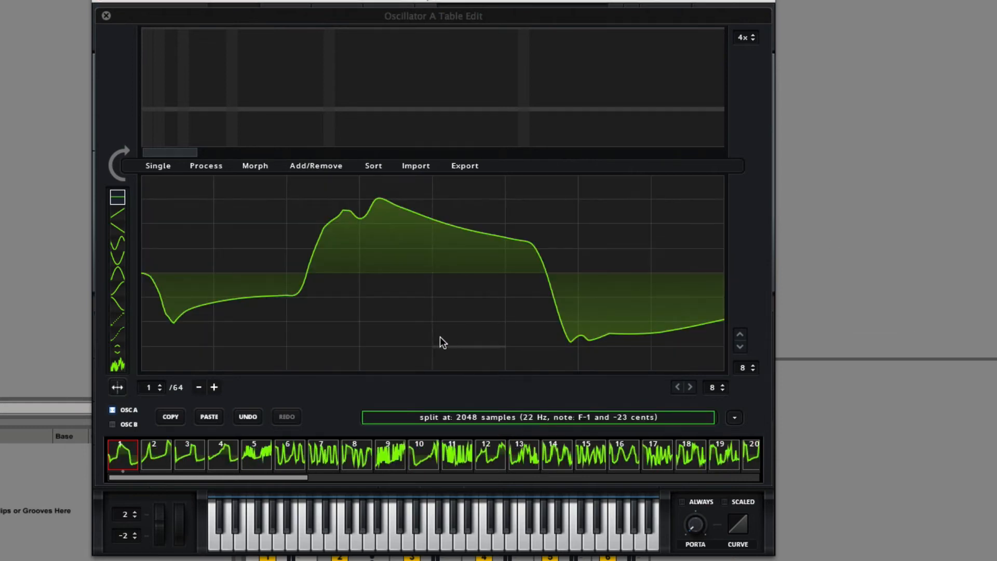
pyautogui.click(106, 15)
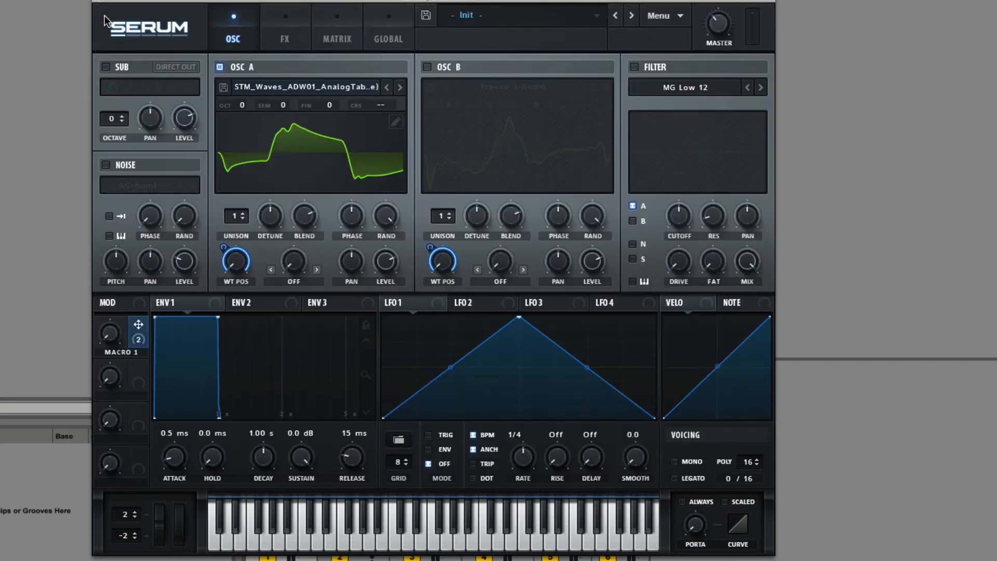
pyautogui.moveTo(114, 331); pyautogui.dragTo(103, 388)
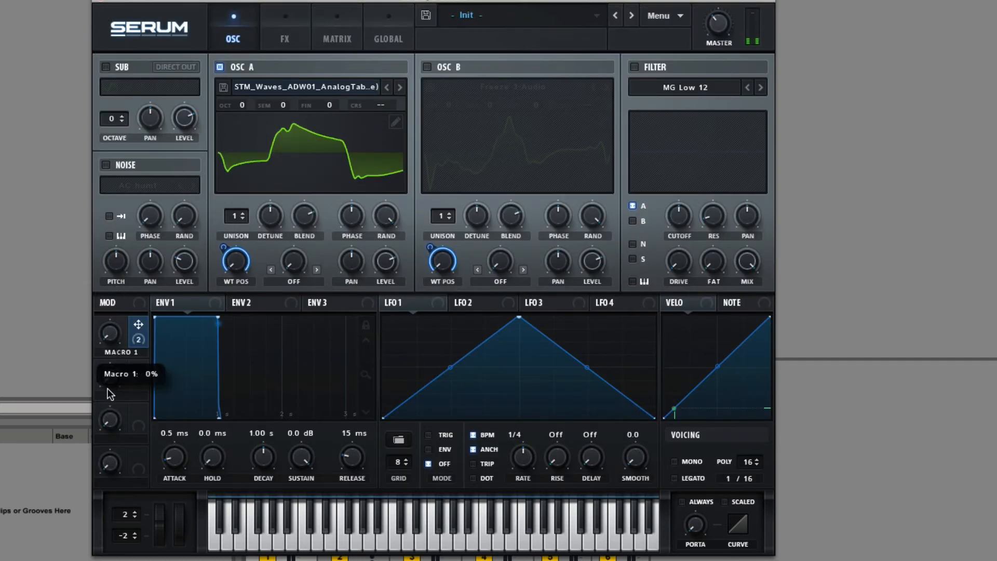
pyautogui.moveTo(106, 351); pyautogui.dragTo(166, 156)
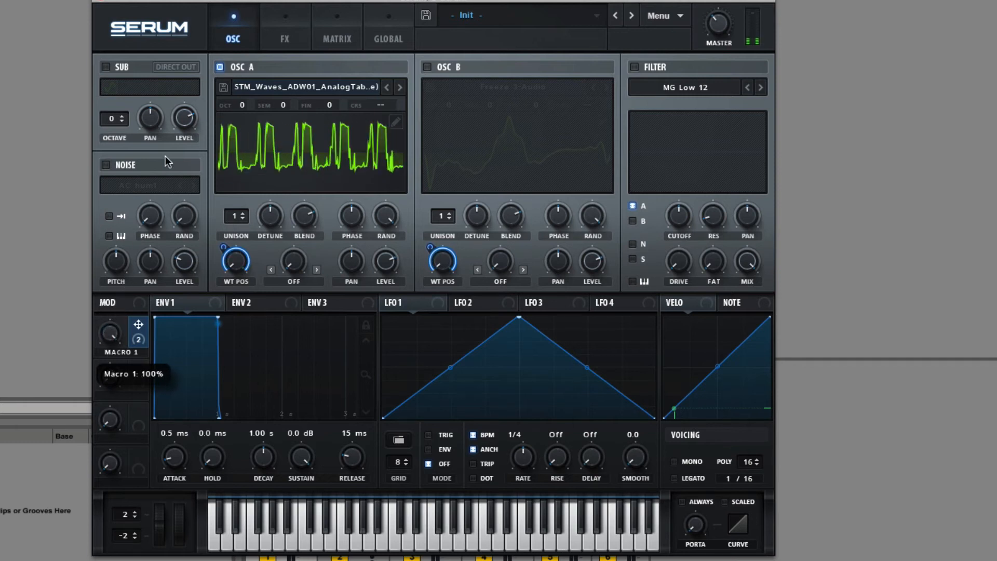
# Step: Enable oscillator B and import the same rendered AnalogTable file into its table editor
pyautogui.click(429, 67)
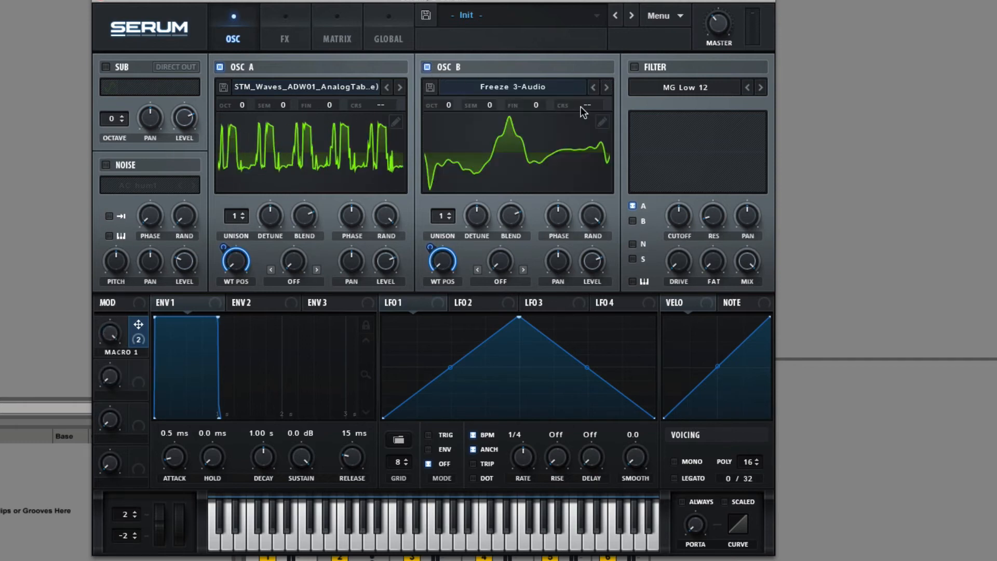
pyautogui.moveTo(556, 559); pyautogui.dragTo(629, 216)
pyautogui.click(602, 122)
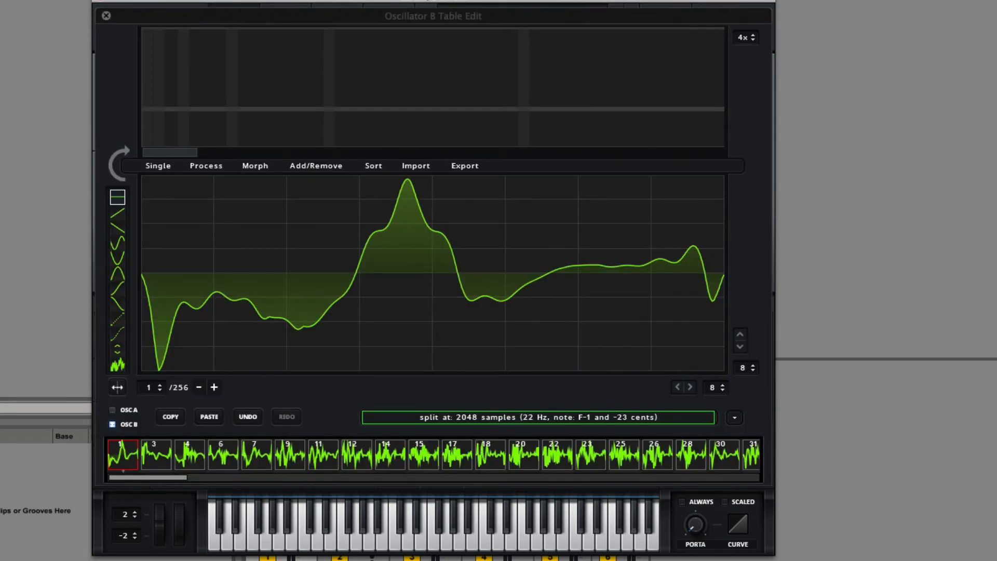
pyautogui.moveTo(890, 337); pyautogui.dragTo(550, 368)
pyautogui.click(106, 16)
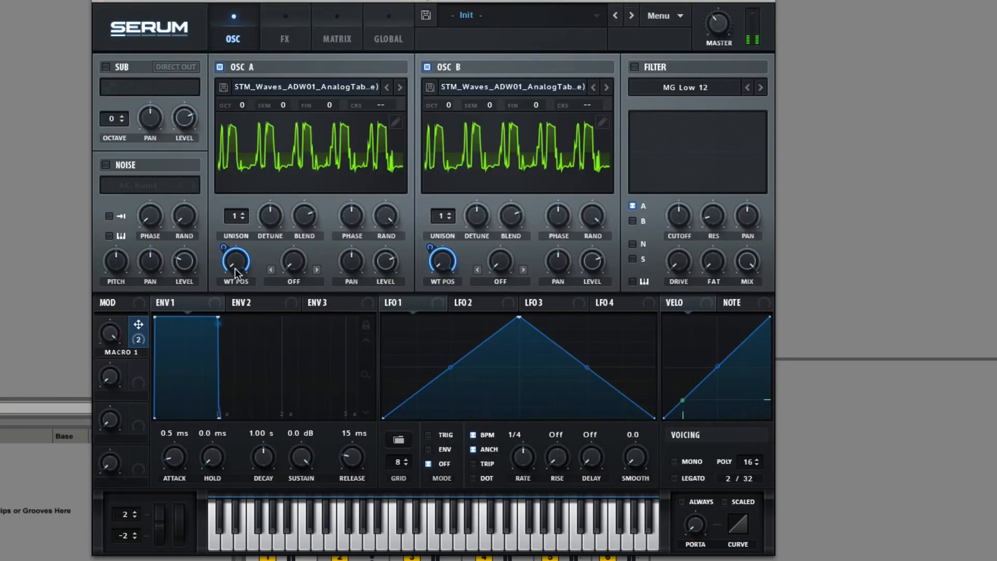
# Step: Turn Macro 1 fully down and replace oscillator B's wavetable with the other rendered AnalogTable file, ending in -1
pyautogui.moveTo(107, 341); pyautogui.dragTo(142, 543)
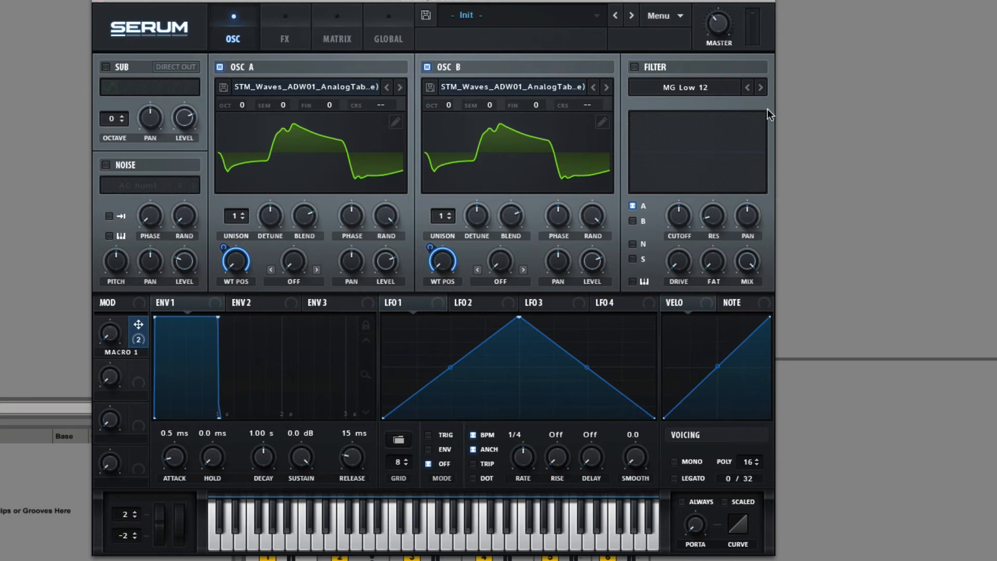
pyautogui.click(603, 121)
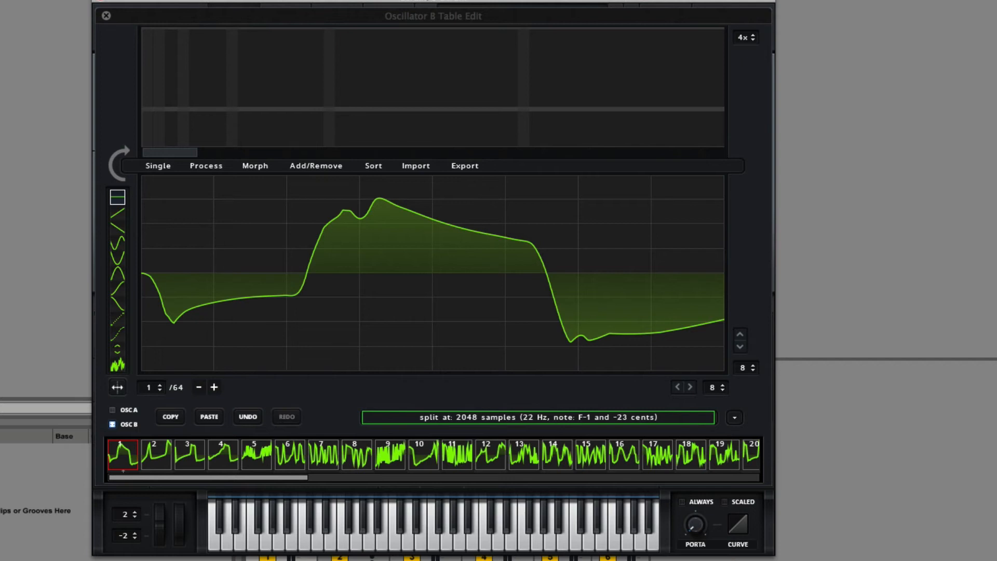
pyautogui.moveTo(438, 403); pyautogui.dragTo(608, 341)
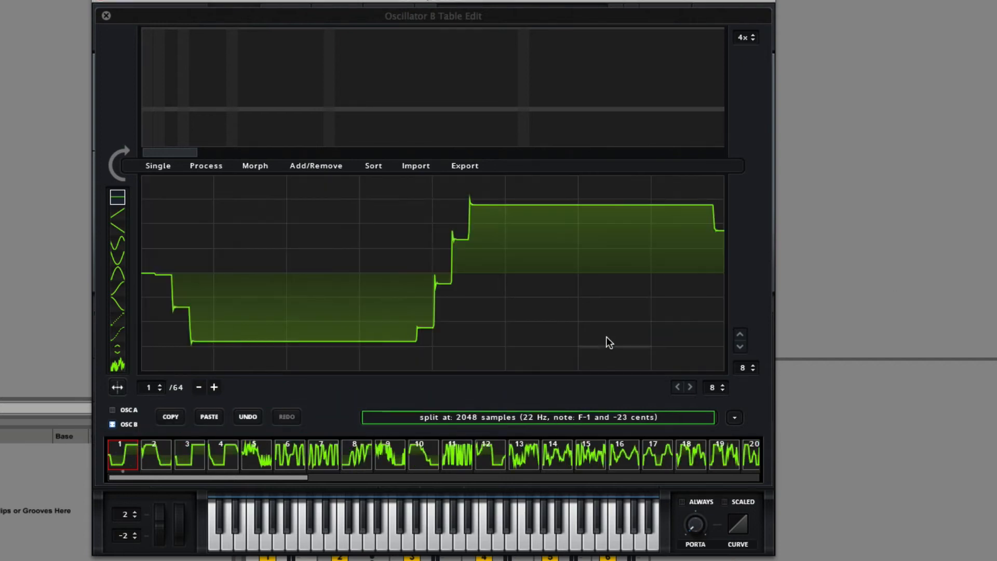
pyautogui.click(106, 16)
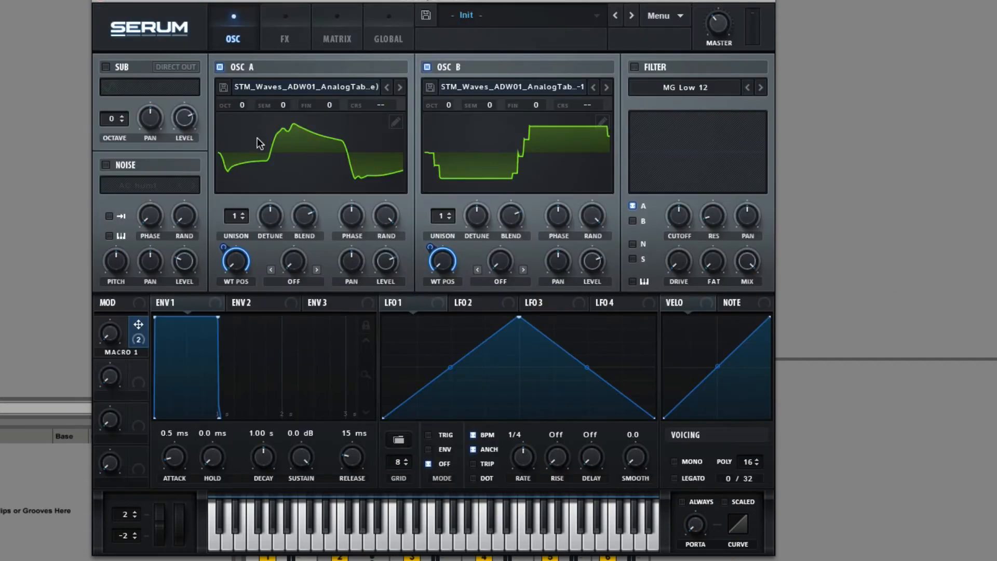
# Step: Compare the two rendered wavetables by enabling oscillators A and B one at a time and sweeping Macro 1
pyautogui.click(222, 69)
pyautogui.click(222, 70)
pyautogui.click(433, 68)
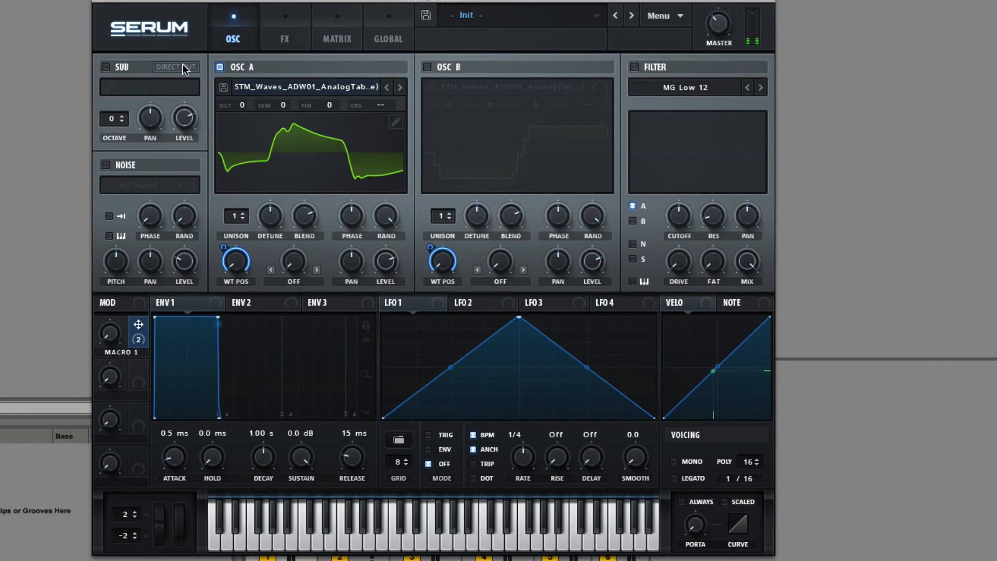
pyautogui.click(220, 66)
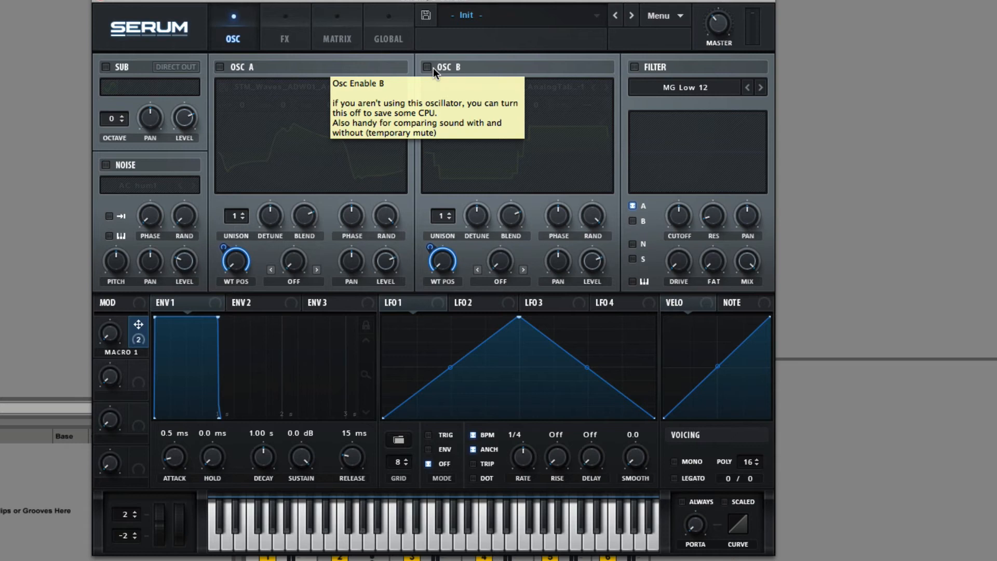
pyautogui.click(433, 68)
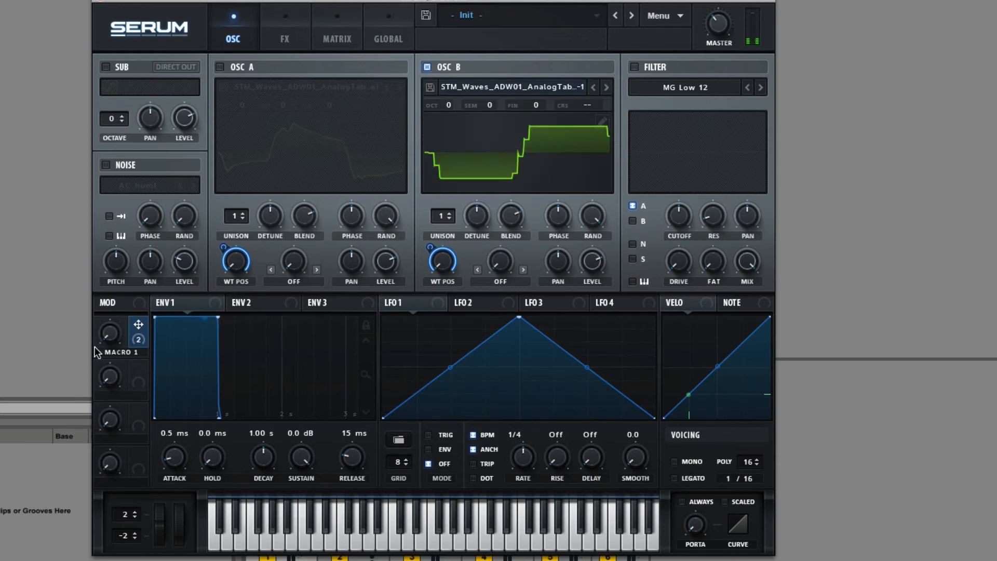
pyautogui.moveTo(109, 332); pyautogui.dragTo(109, 281)
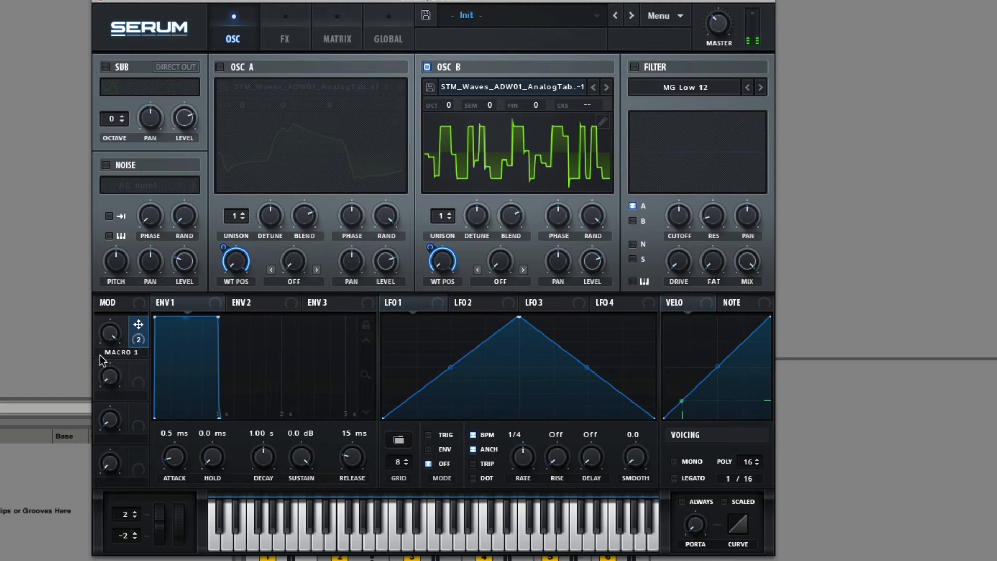
pyautogui.moveTo(110, 338)
pyautogui.mouseDown()
pyautogui.moveTo(108, 354)
pyautogui.moveTo(111, 322)
pyautogui.mouseUp()
pyautogui.click(426, 67)
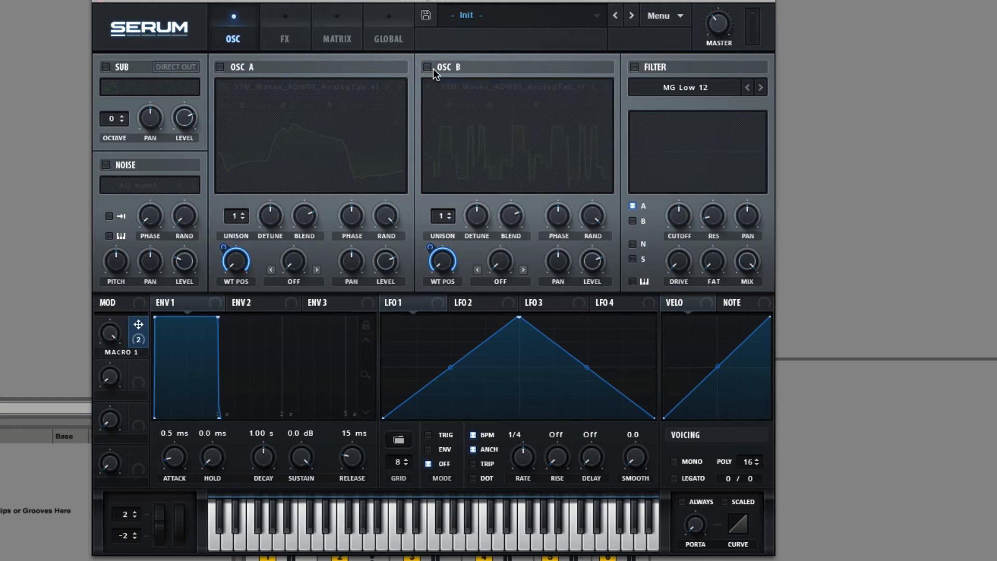
pyautogui.click(217, 68)
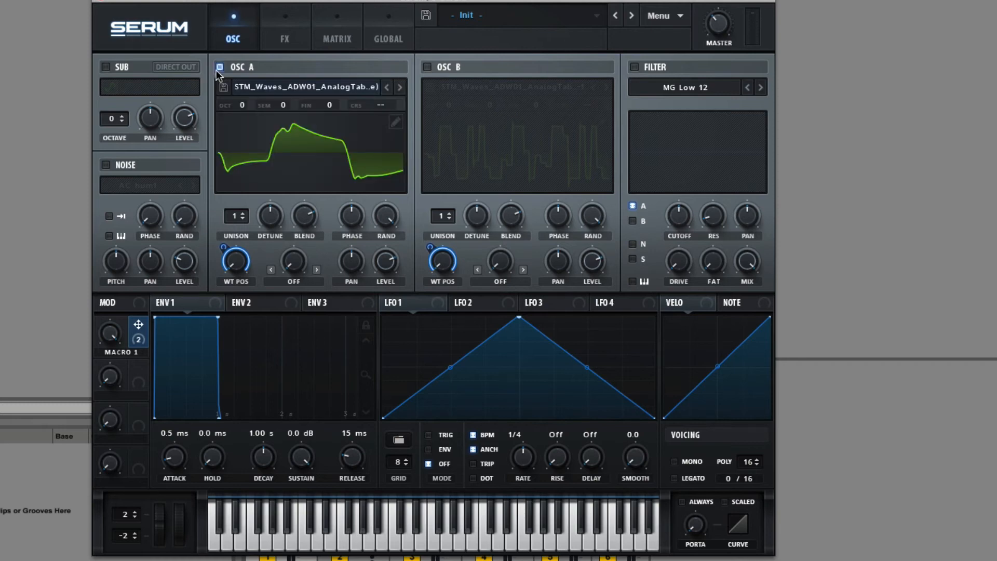
# Step: Load STM_Waves_ADW01_AnalogTable01 into oscillator A, and enable oscillator B with STM_Waves_ADW01_AnalogTable34
pyautogui.click(269, 86)
pyautogui.moveTo(320, 204)
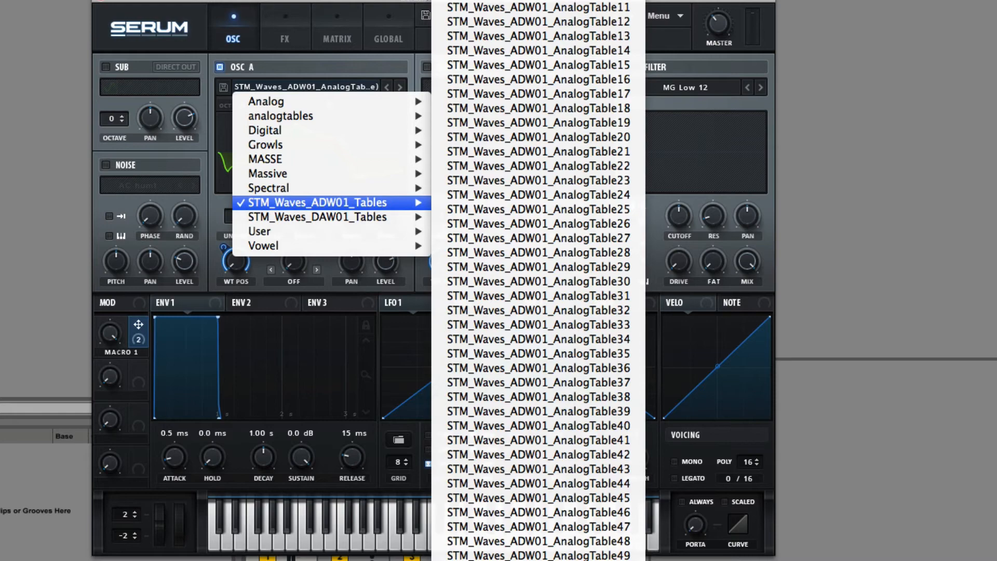
pyautogui.click(511, 121)
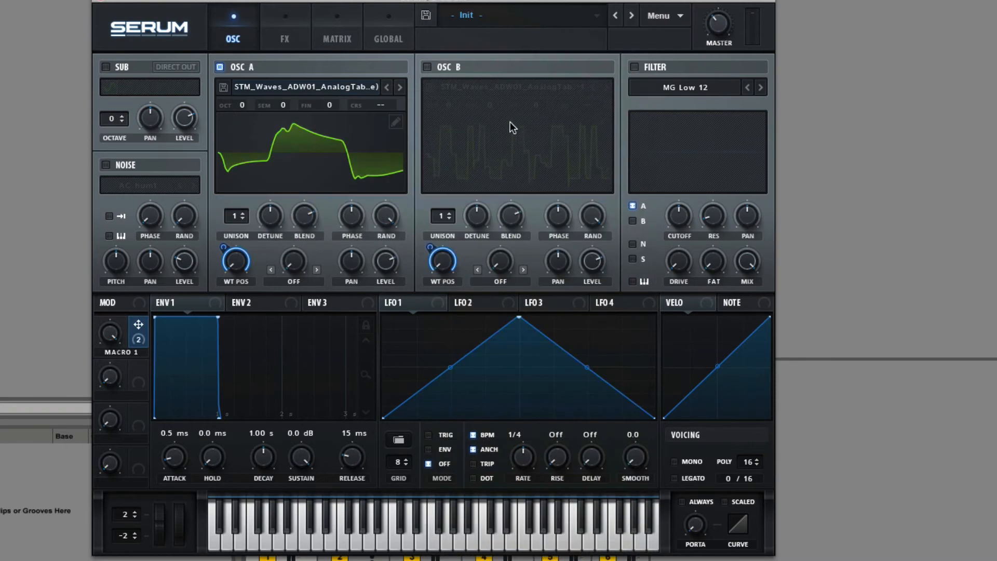
pyautogui.click(428, 67)
pyautogui.click(506, 85)
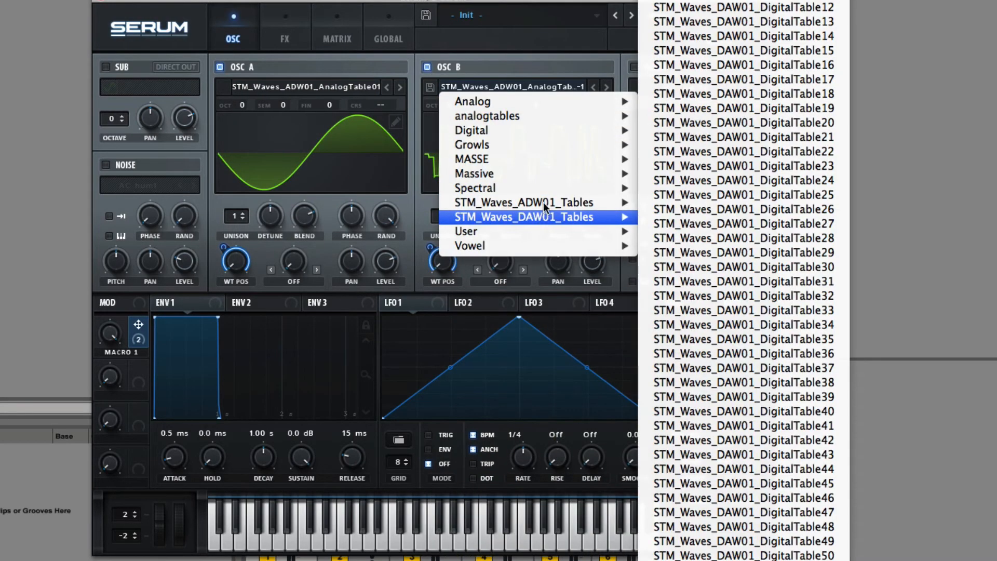
pyautogui.moveTo(546, 203)
pyautogui.click(718, 339)
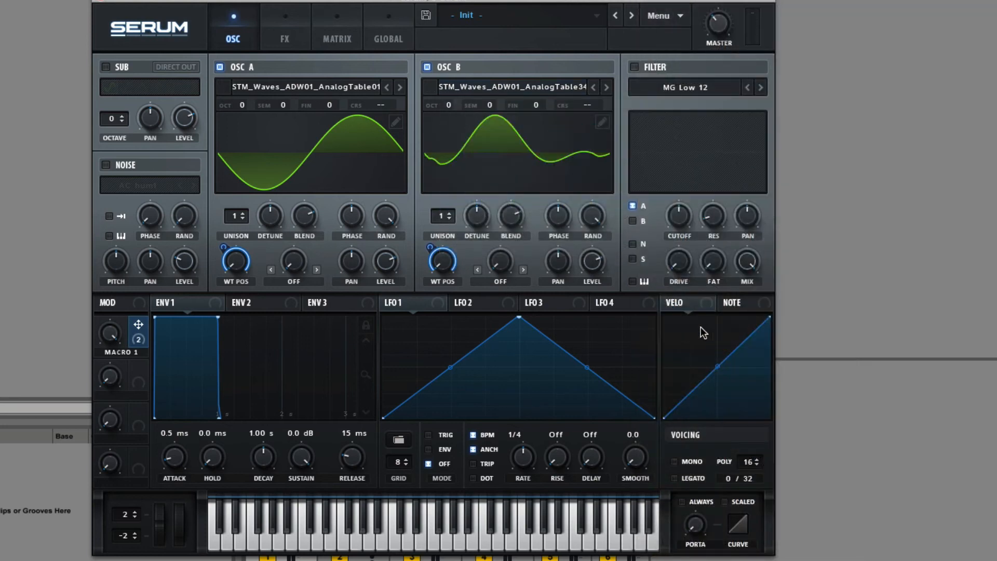
# Step: Lower Macro 1 partway and normalize each frame of oscillator B's wavetable separately
pyautogui.moveTo(117, 330); pyautogui.dragTo(110, 384)
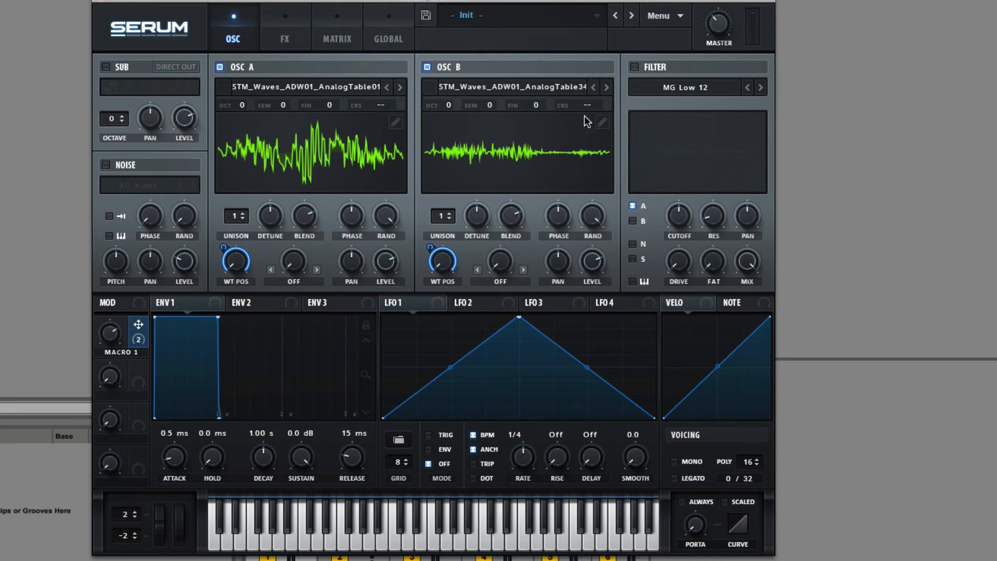
pyautogui.click(602, 122)
pyautogui.click(210, 171)
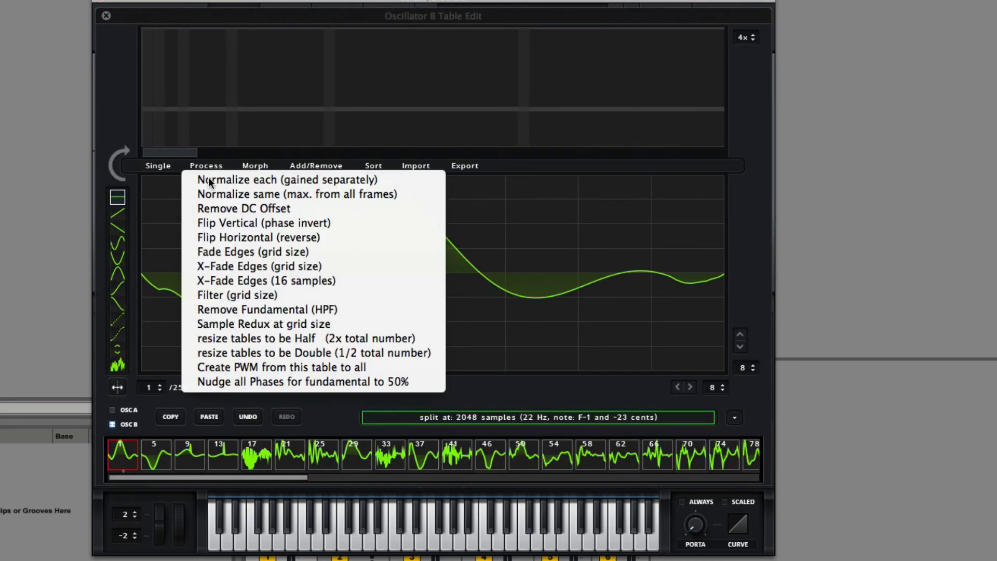
pyautogui.click(209, 179)
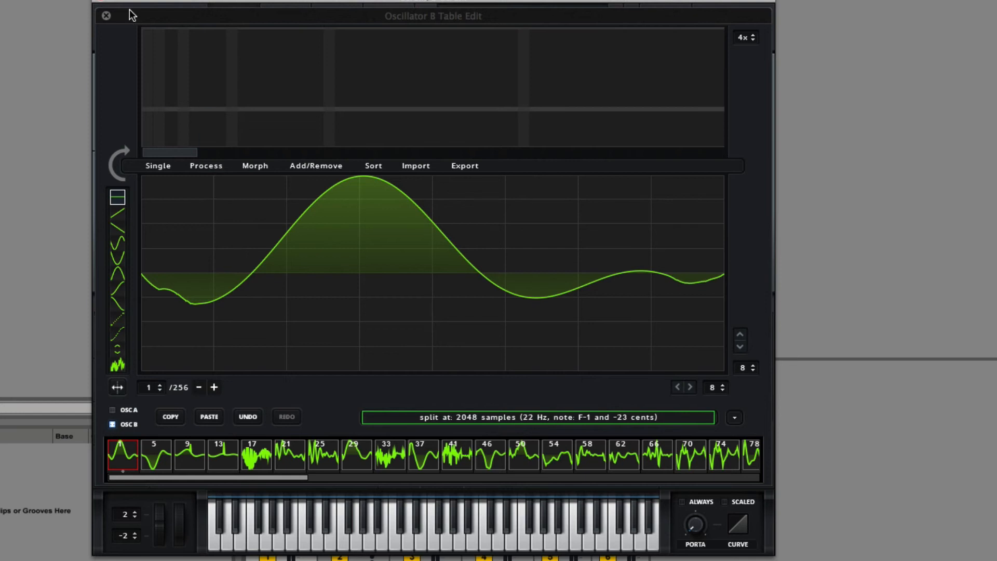
pyautogui.click(107, 16)
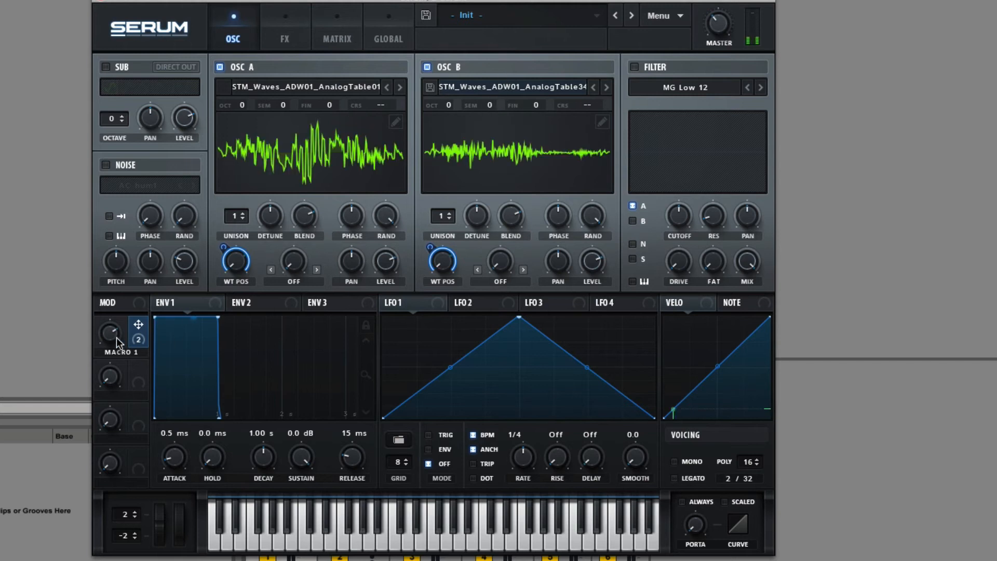
# Step: Compare AnalogTable01 and AnalogTable34 by switching oscillators A and B on and off at different Macro 1 positions
pyautogui.moveTo(114, 337); pyautogui.dragTo(113, 354)
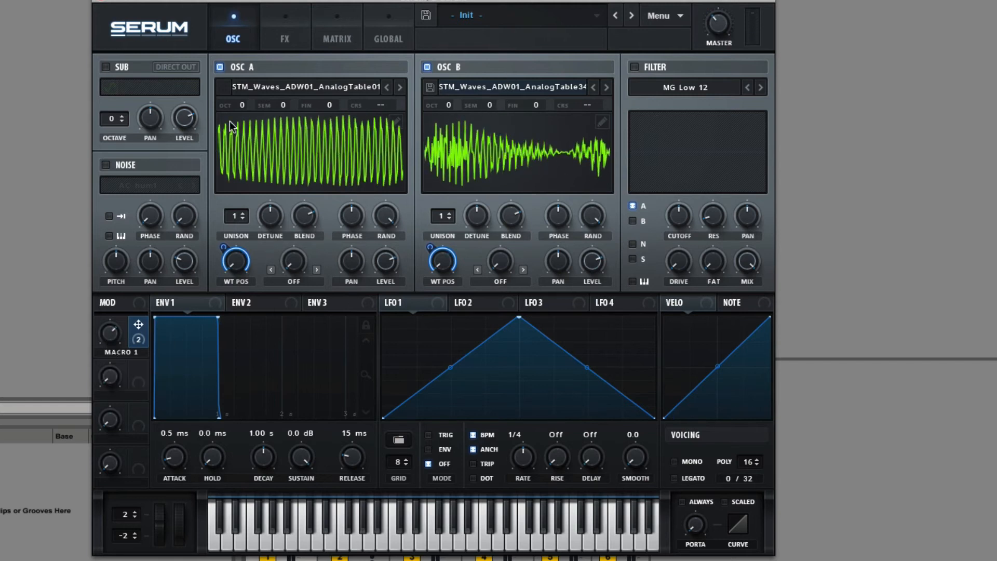
pyautogui.click(218, 66)
pyautogui.click(219, 66)
pyautogui.click(426, 67)
pyautogui.click(426, 67)
pyautogui.moveTo(127, 344); pyautogui.dragTo(127, 337)
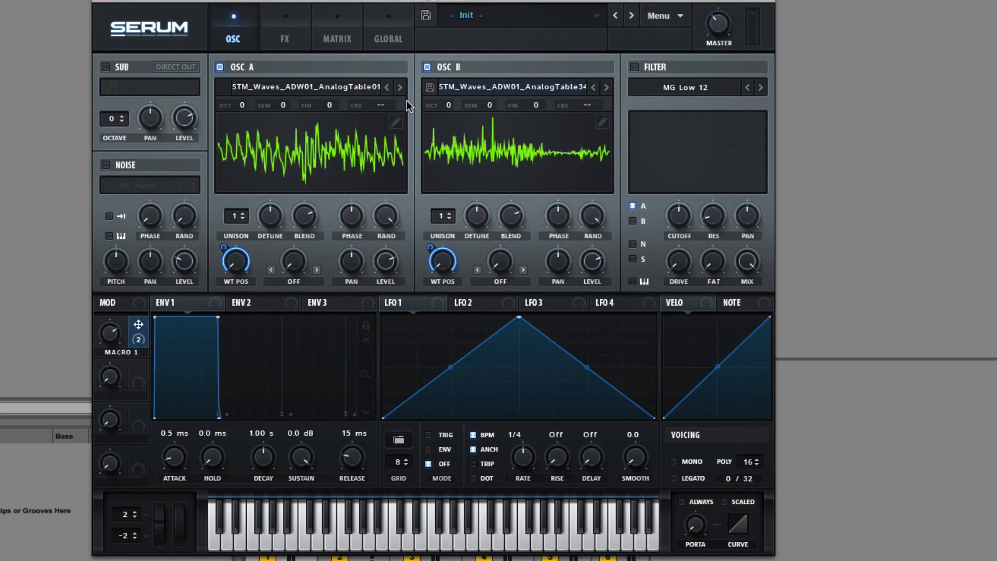
pyautogui.click(426, 68)
pyautogui.click(426, 67)
pyautogui.click(218, 67)
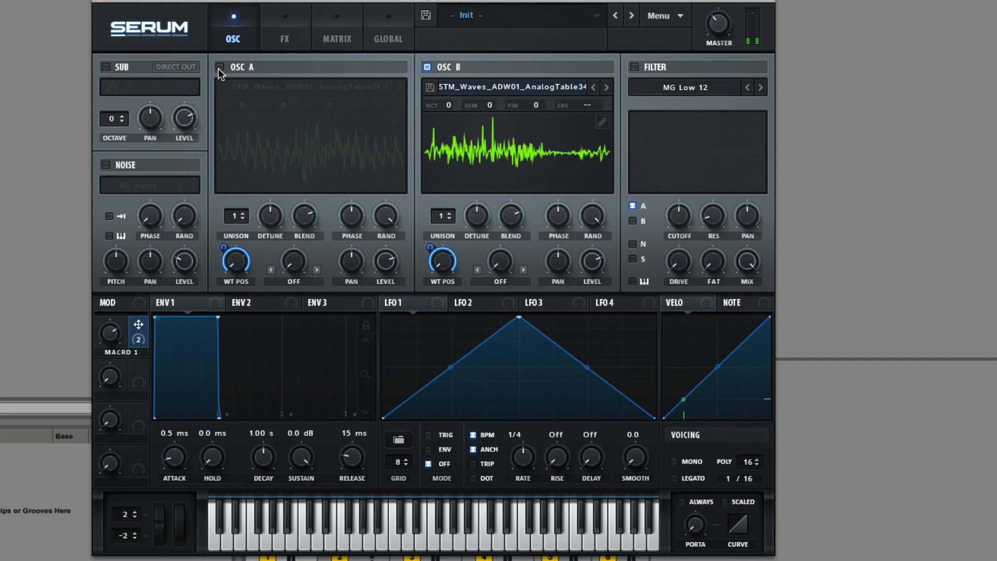
pyautogui.click(432, 67)
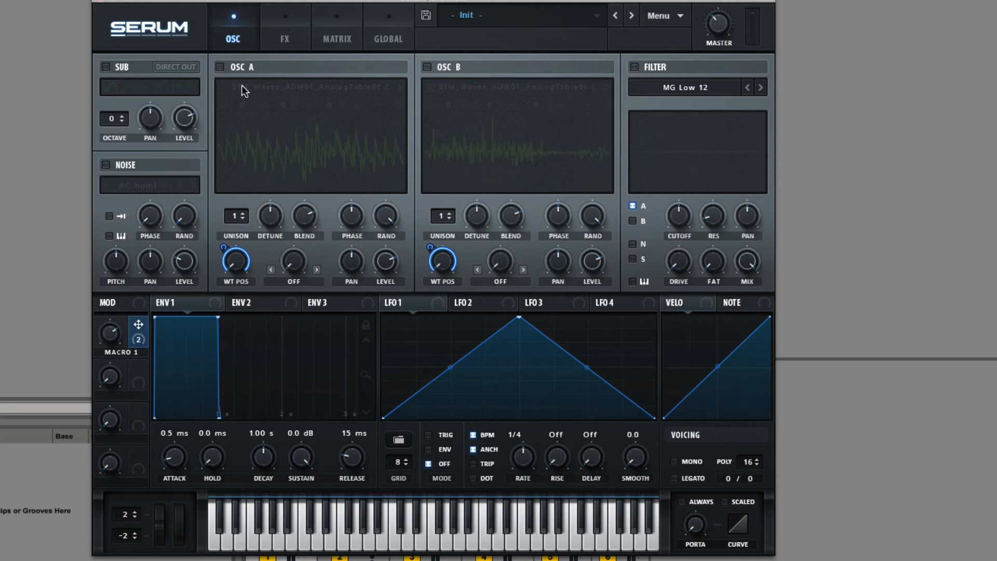
pyautogui.click(221, 68)
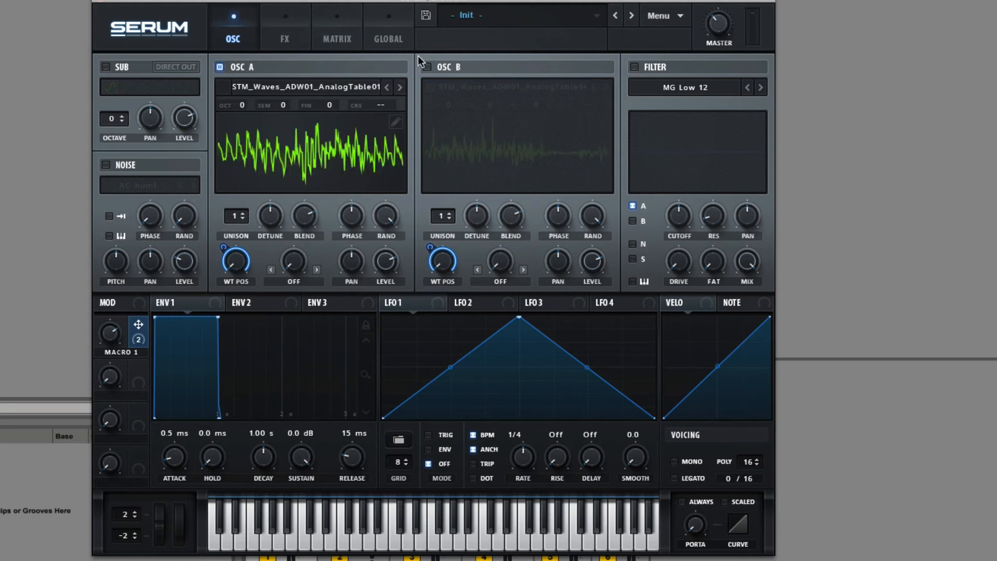
# Step: Compare AnalogTable34 and AnalogTable01 by soloing oscillators B and A, and leave both oscillators layered
pyautogui.click(427, 67)
pyautogui.click(223, 67)
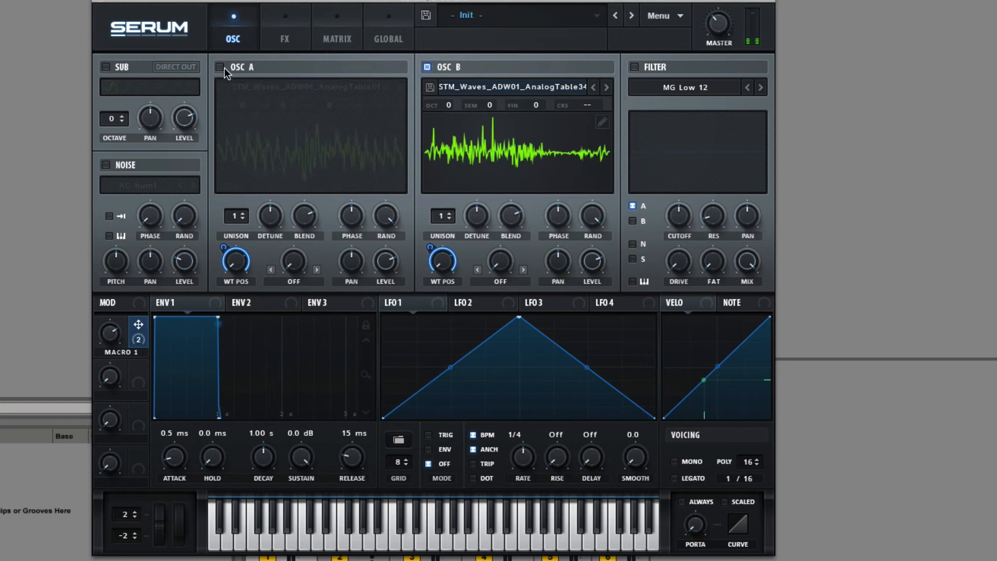
pyautogui.click(223, 67)
pyautogui.click(428, 66)
pyautogui.click(428, 67)
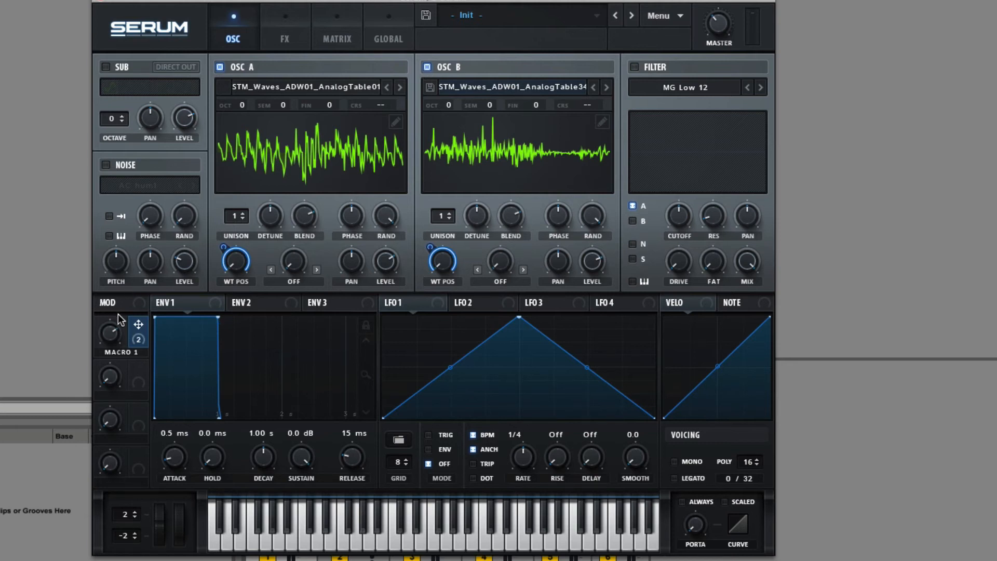
# Step: Raise Macro 1 to its maximum and audition oscillators A and B separately and layered
pyautogui.moveTo(112, 345); pyautogui.dragTo(113, 276)
pyautogui.click(427, 67)
pyautogui.click(428, 67)
pyautogui.click(220, 67)
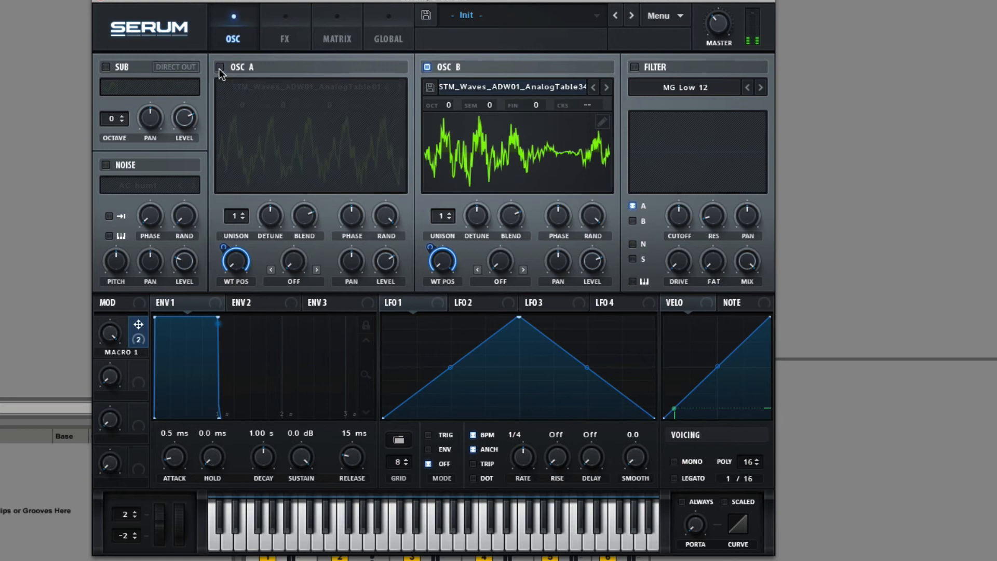
pyautogui.click(220, 67)
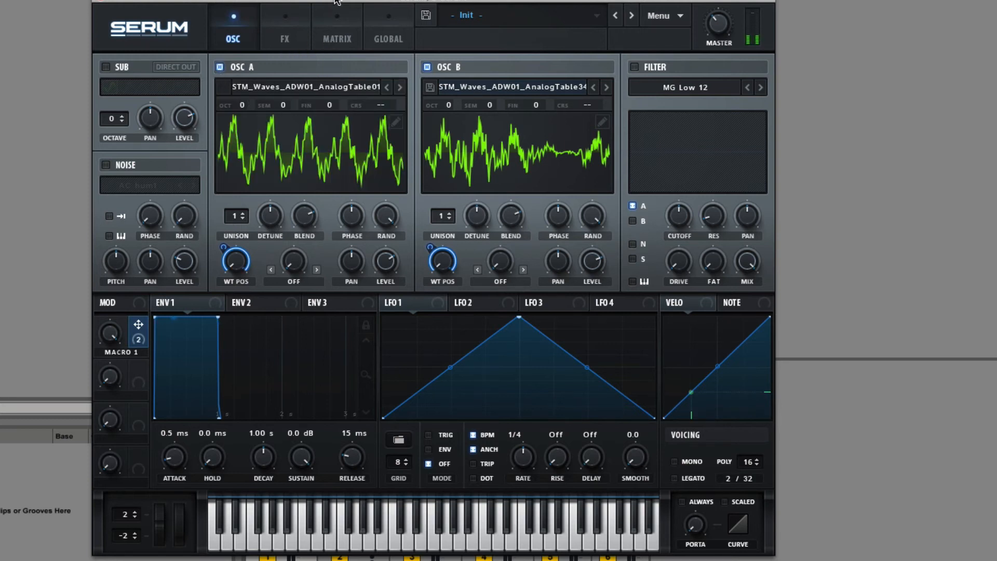
# Step: Reposition the synth window and load STM_Waves_ADW01_Preset01 from the STM_Waves_ADW01_Presets folder
pyautogui.moveTo(337, 2); pyautogui.dragTo(517, 3)
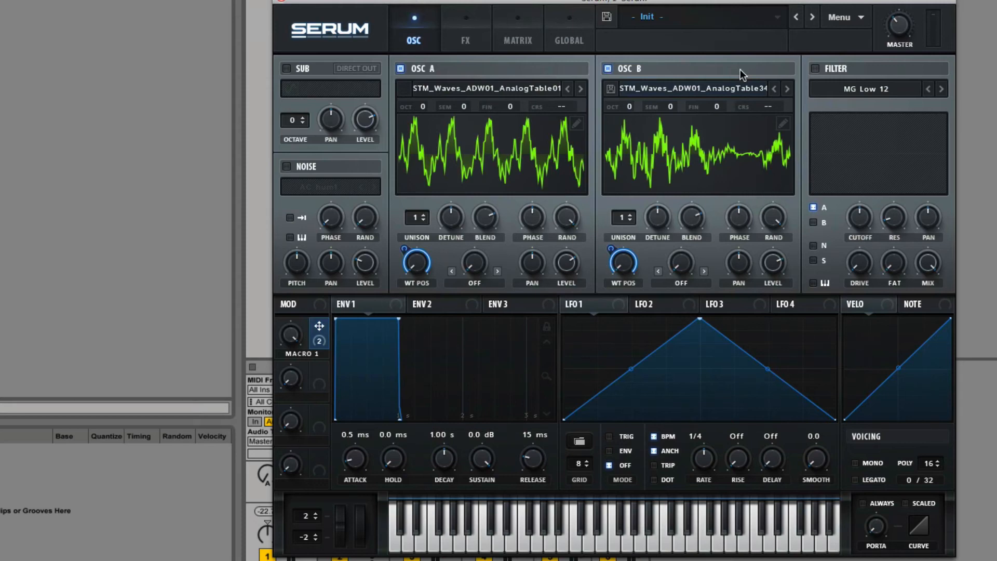
pyautogui.click(682, 22)
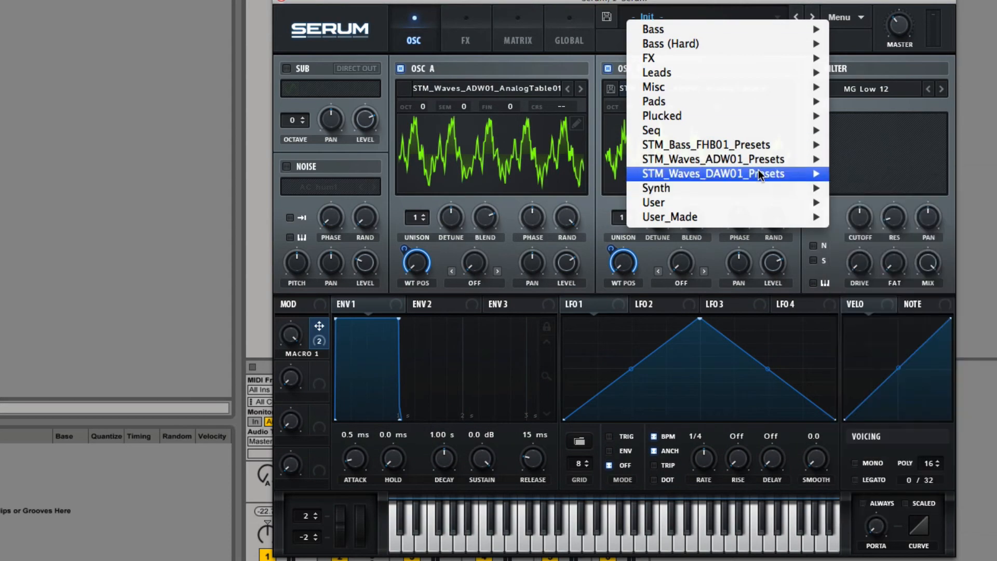
pyautogui.moveTo(760, 175)
pyautogui.moveTo(743, 159)
pyautogui.click(885, 156)
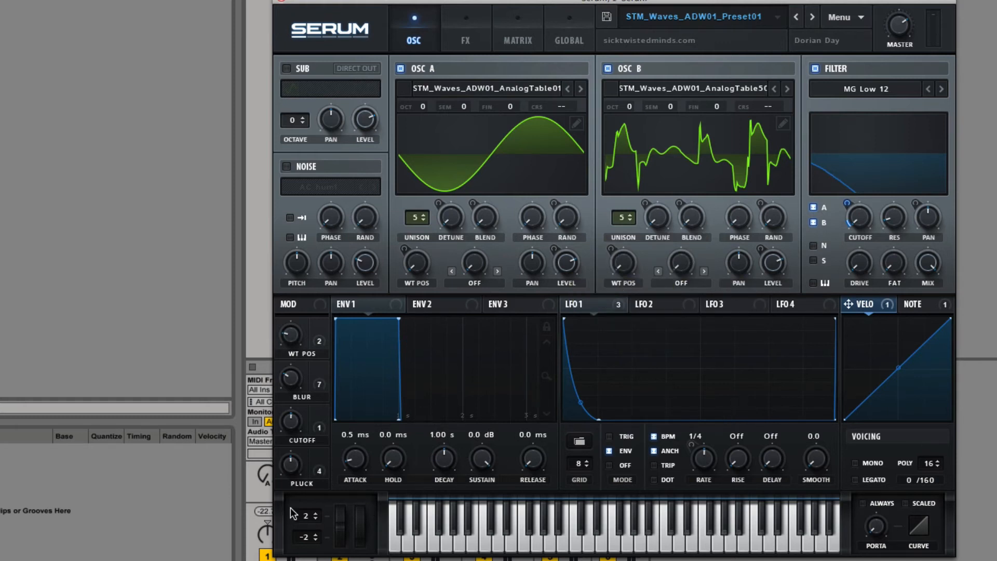
# Step: Lower the Pluck macro slightly and set the release of Env 1 to 205 ms
pyautogui.moveTo(293, 460)
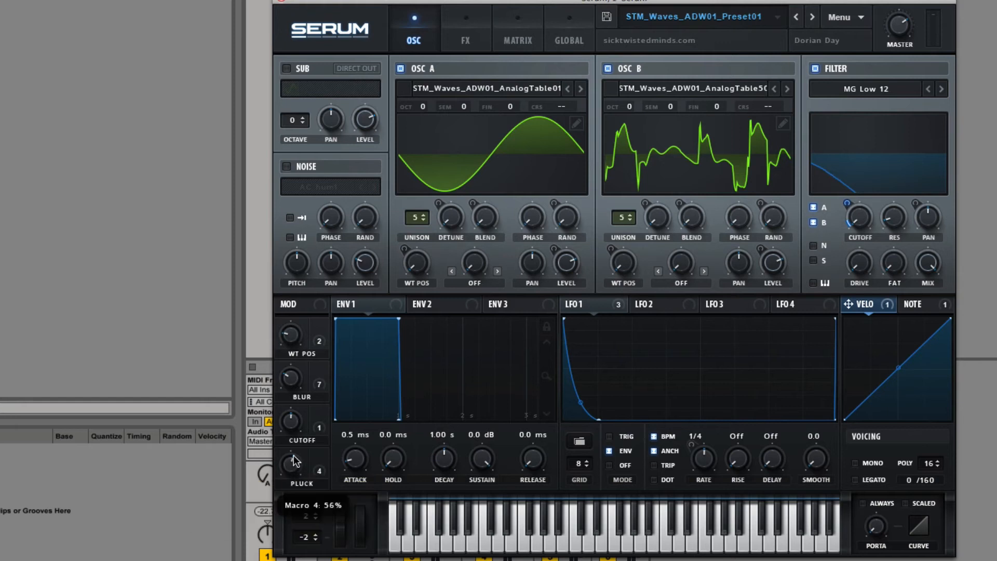
pyautogui.moveTo(294, 460); pyautogui.dragTo(295, 488)
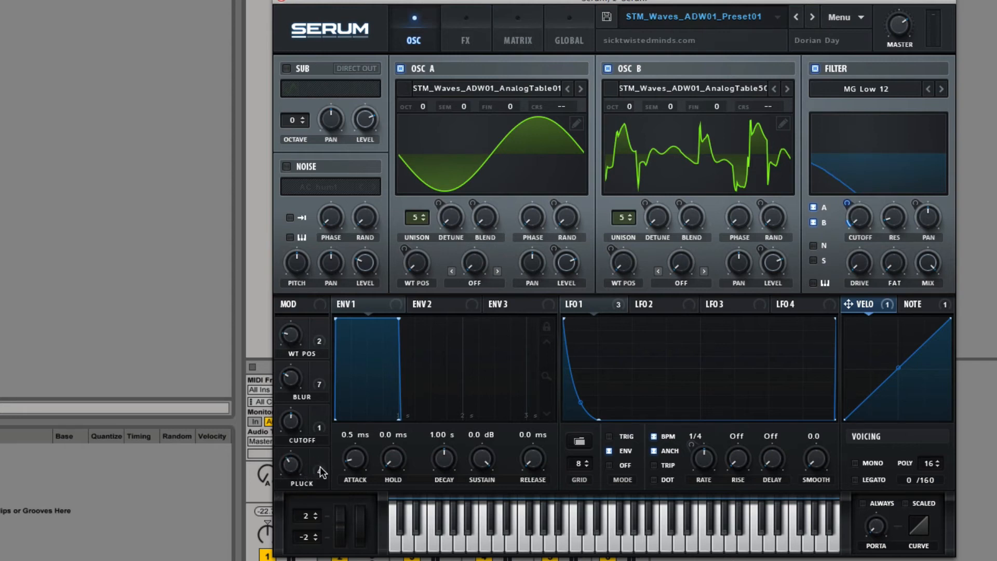
pyautogui.moveTo(320, 466)
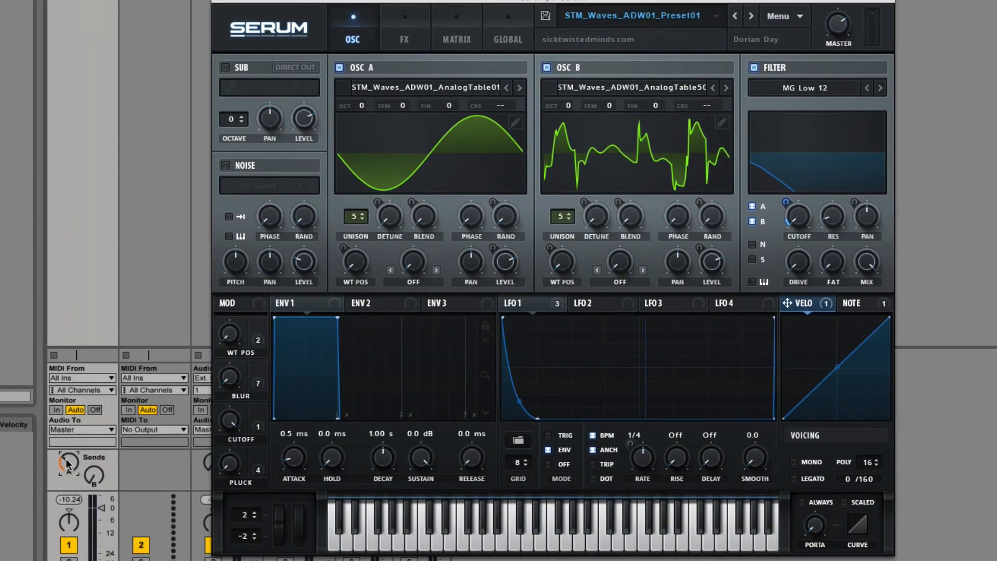
pyautogui.moveTo(468, 457); pyautogui.dragTo(463, 399)
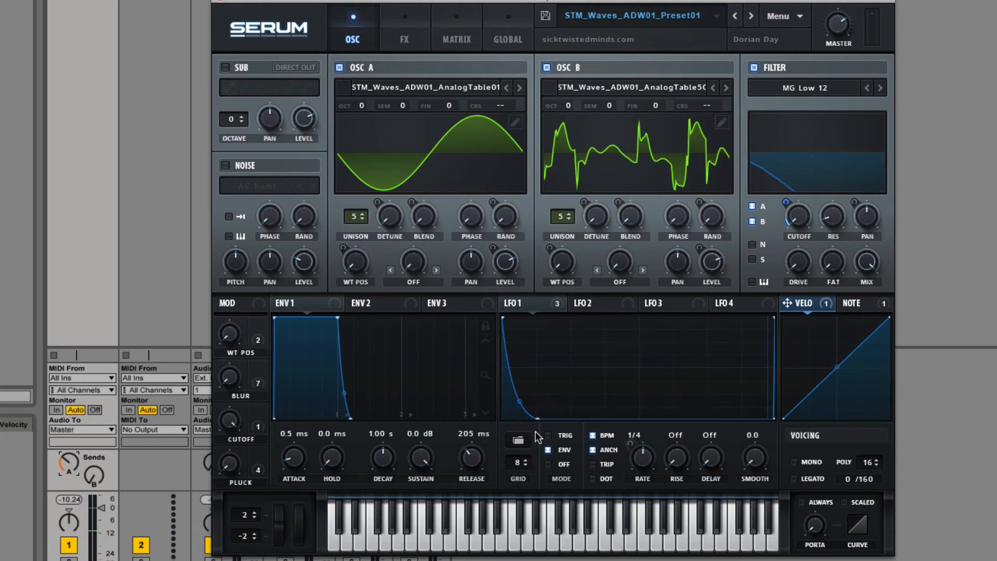
# Step: Try mono voicing with always-on portamento, and return the preset to polyphonic voicing
pyautogui.click(792, 461)
pyautogui.click(801, 502)
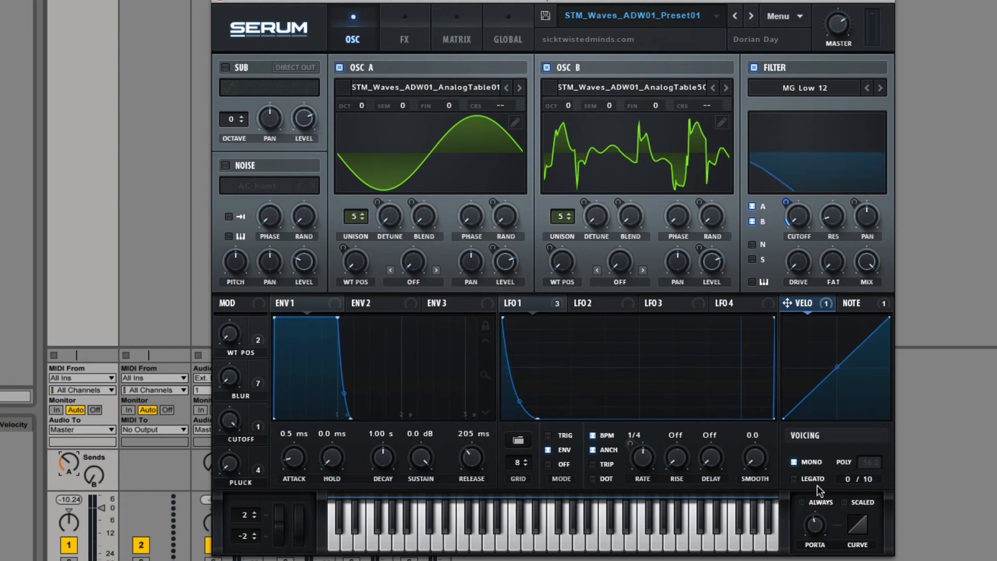
pyautogui.click(794, 462)
# Step: Audition the preset's sound by adjusting the WT Pos and Pluck macros and raising Blur
pyautogui.moveTo(230, 323)
pyautogui.moveTo(231, 333); pyautogui.dragTo(230, 337)
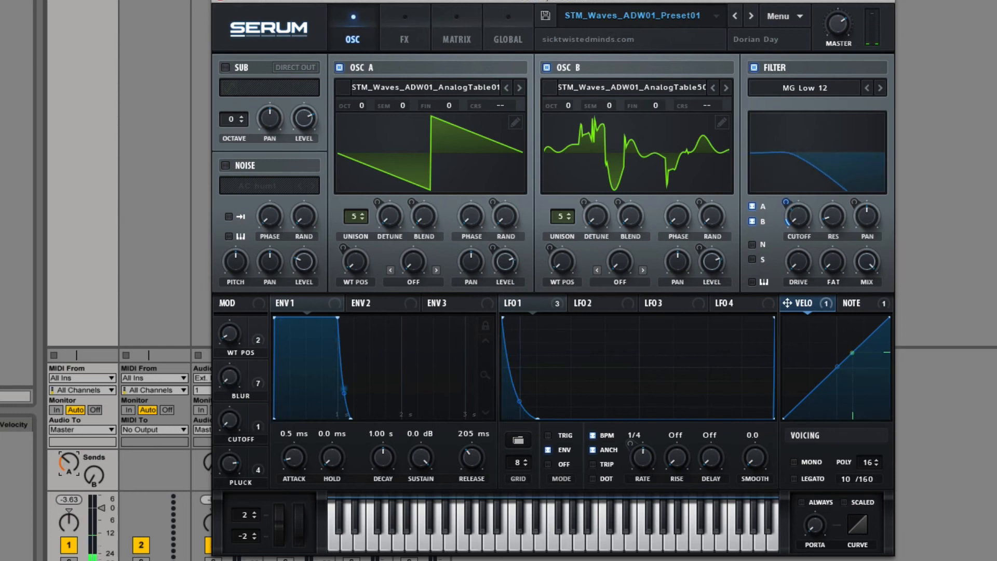
pyautogui.moveTo(236, 467); pyautogui.dragTo(235, 516)
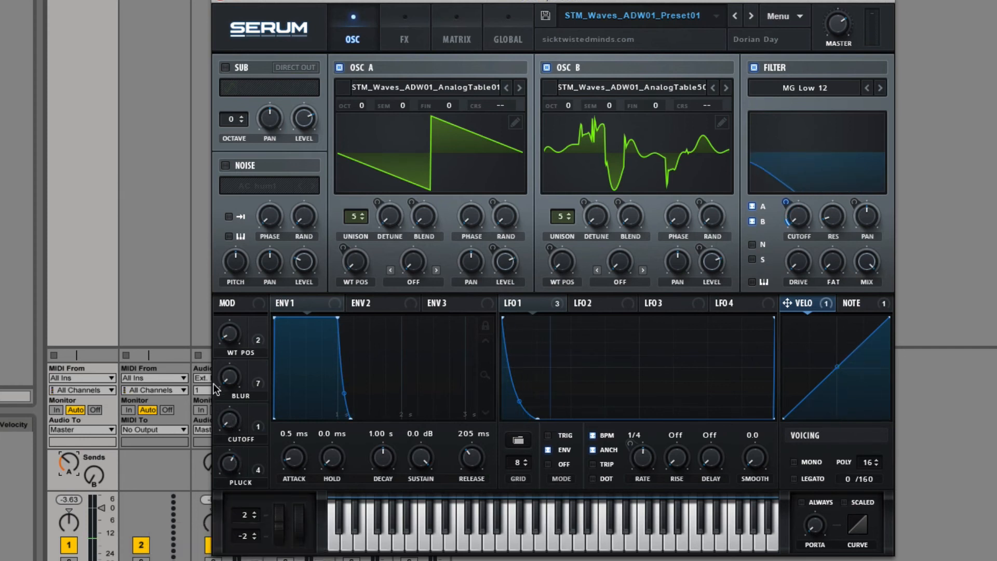
pyautogui.moveTo(228, 379); pyautogui.dragTo(240, 239)
# Step: Remove the synth from track 1 and load the STM_Waves_DAW01_Rack07VST.adg rack from the browser
pyautogui.moveTo(522, 306)
pyautogui.press('Delete')
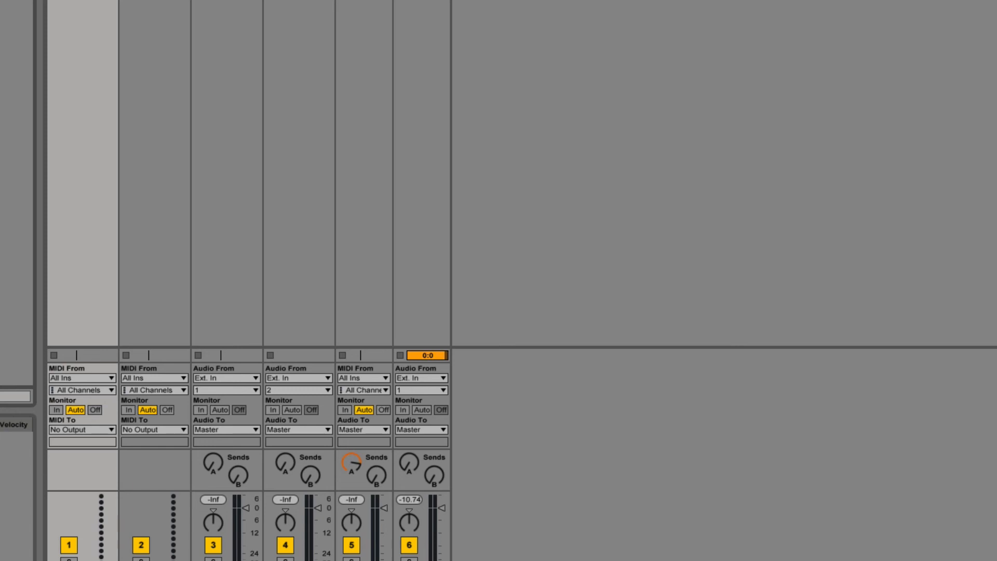
pyautogui.click(11, 219)
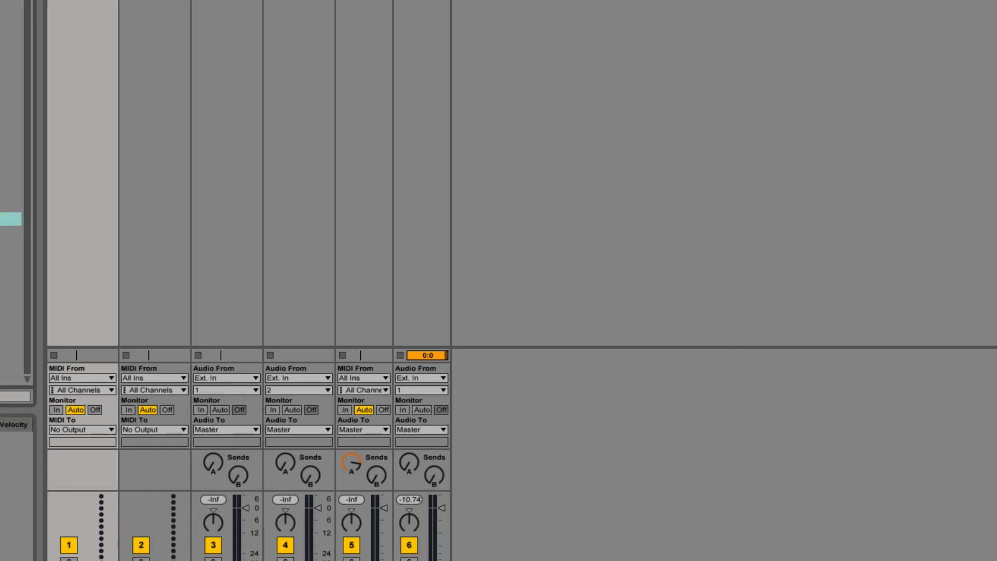
pyautogui.click(11, 291)
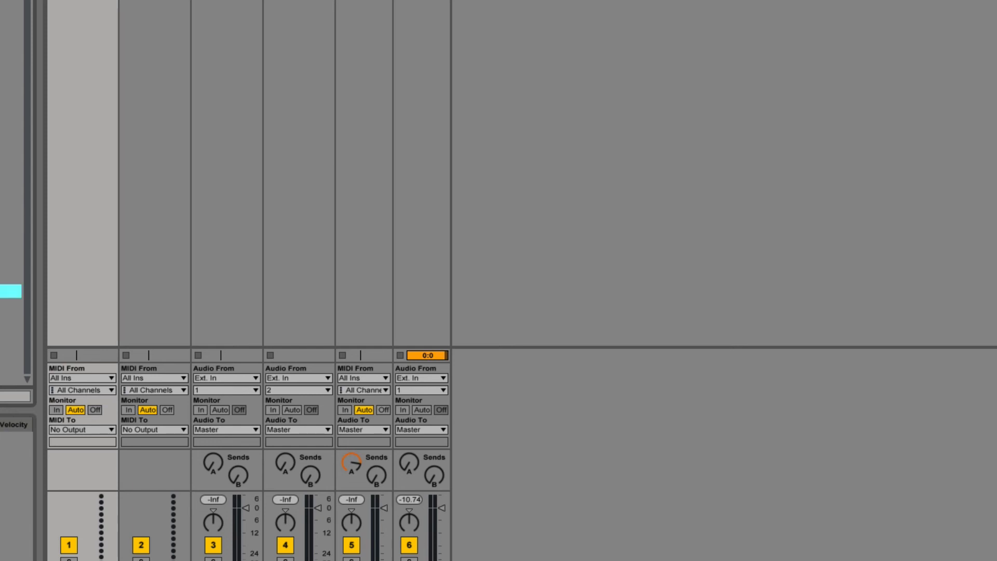
pyautogui.click(10, 277)
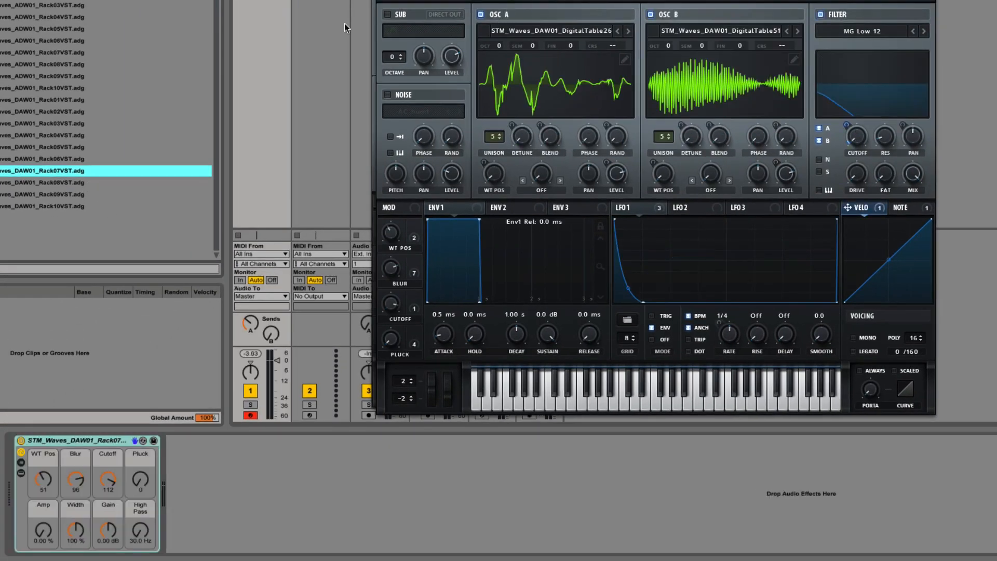
# Step: Spread out the rack's two Serum windows and set its WT Pos to 65, Blur to 101 and Cutoff to 127
pyautogui.moveTo(655, 0); pyautogui.dragTo(821, 5)
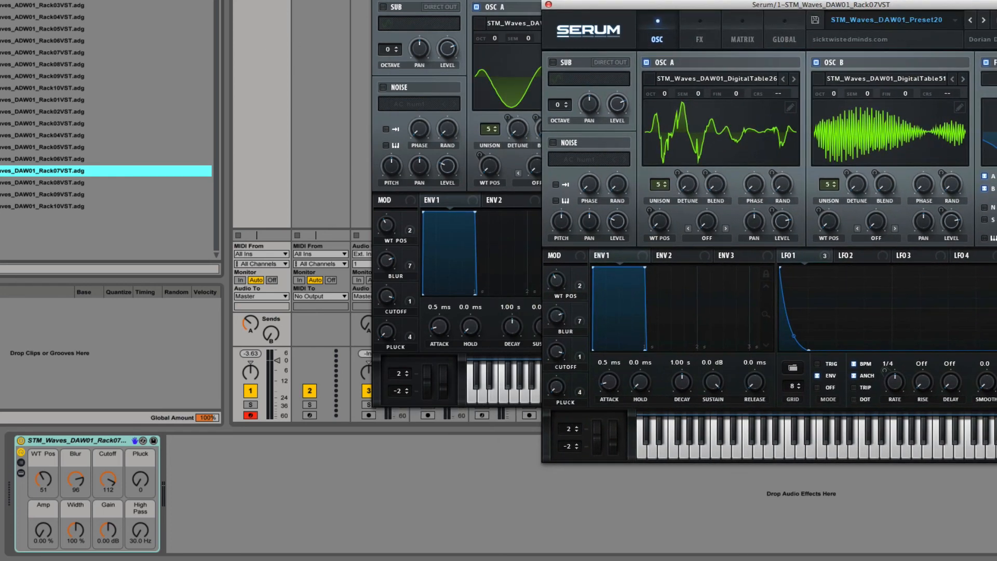
pyautogui.moveTo(467, 0); pyautogui.dragTo(217, 0)
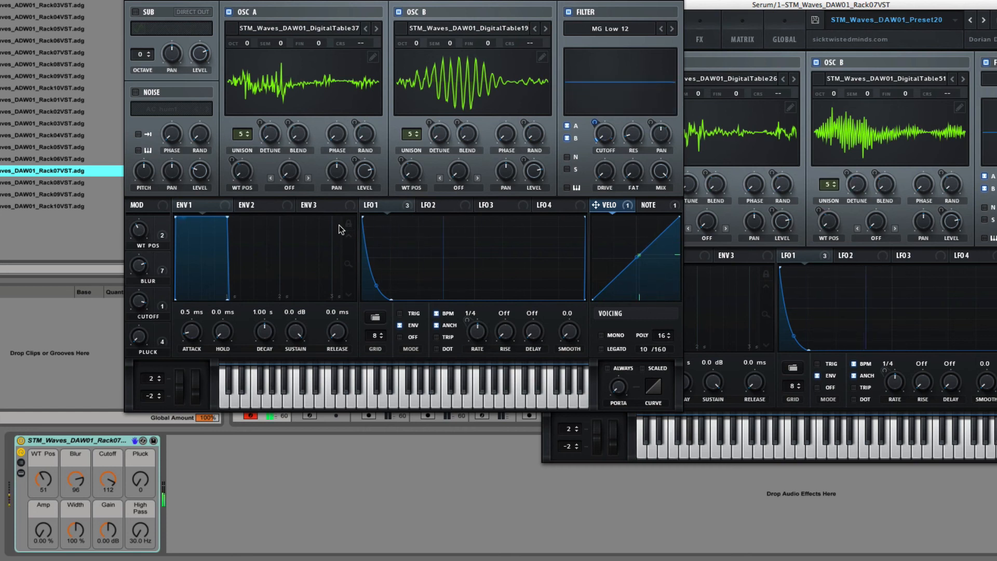
pyautogui.moveTo(50, 486); pyautogui.dragTo(75, 442)
pyautogui.moveTo(108, 479); pyautogui.dragTo(108, 472)
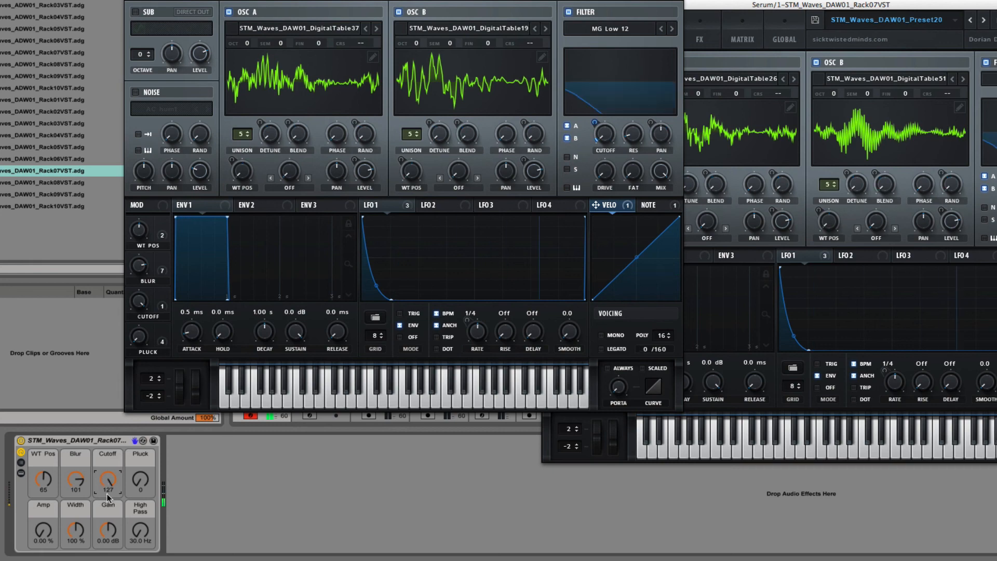
pyautogui.moveTo(731, 5); pyautogui.dragTo(760, 0)
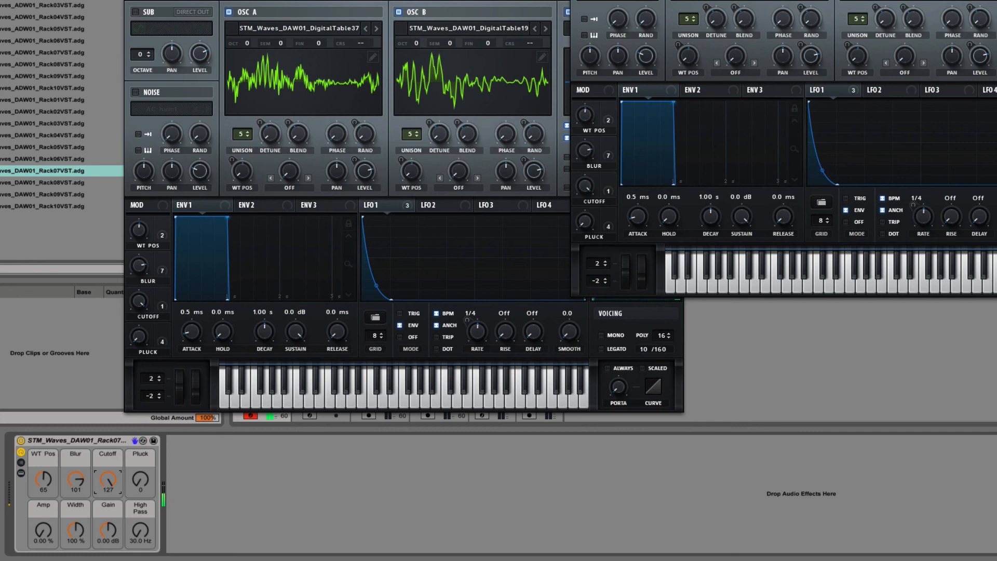
# Step: Isolate the rack's second Serum layer by switching off oscillators B and A in the DigitalTable37 instance, and re-enable both
pyautogui.click(398, 12)
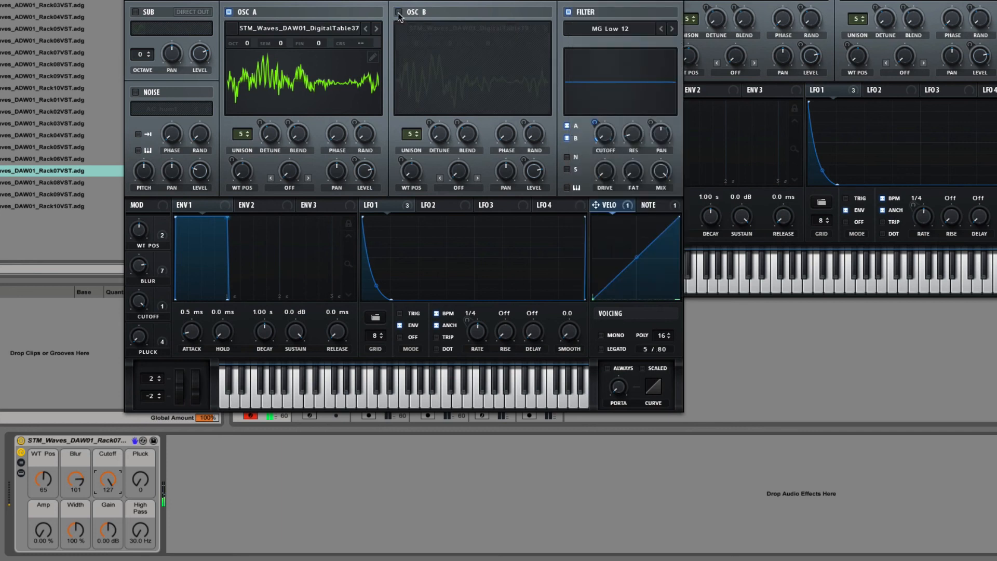
pyautogui.click(229, 12)
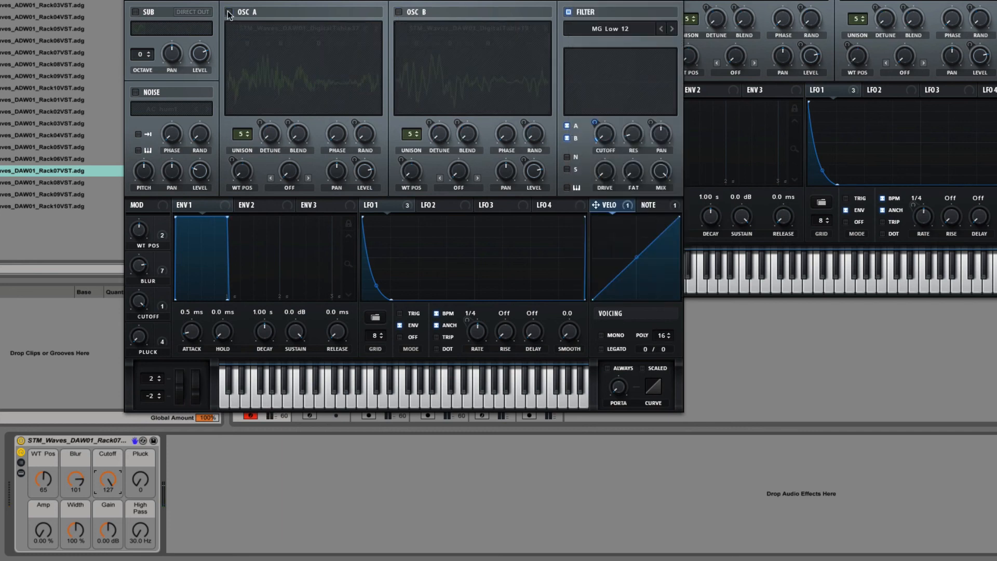
pyautogui.click(229, 12)
pyautogui.click(399, 11)
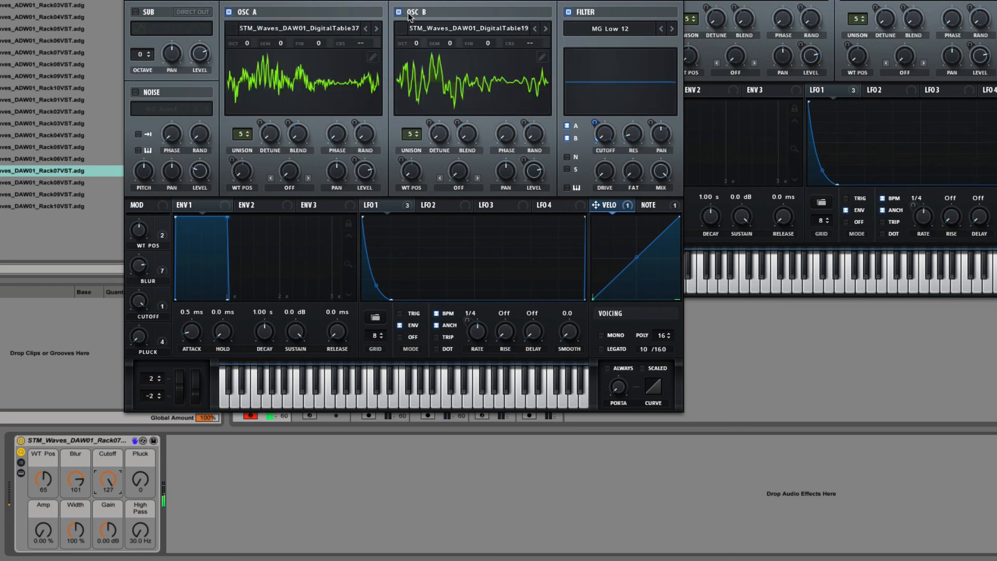
pyautogui.click(727, 208)
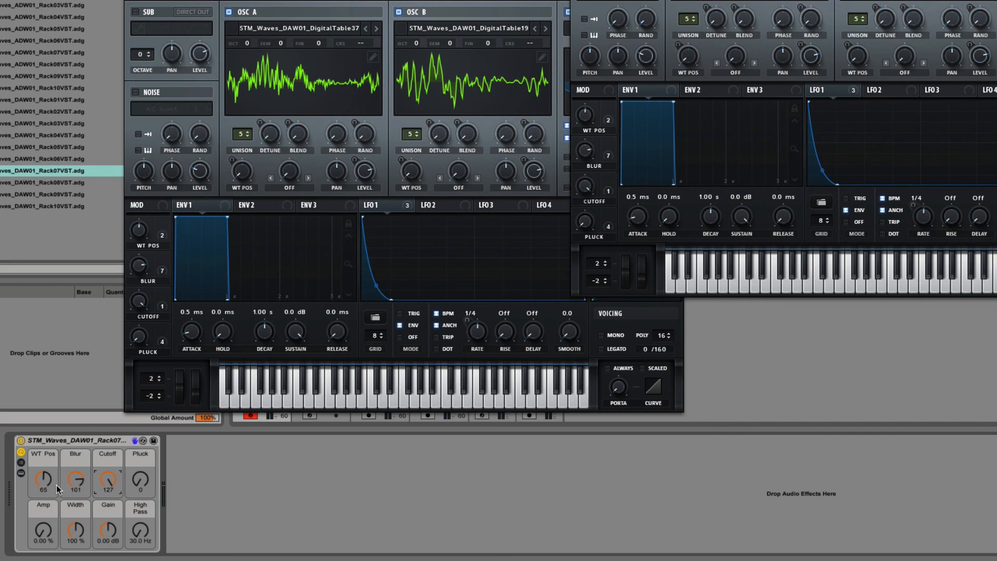
# Step: Set the rack's WT Pos to 18 and Blur to 97, sweep Cutoff and Pluck, and return them to 127 and 0
pyautogui.moveTo(43, 481); pyautogui.dragTo(79, 437)
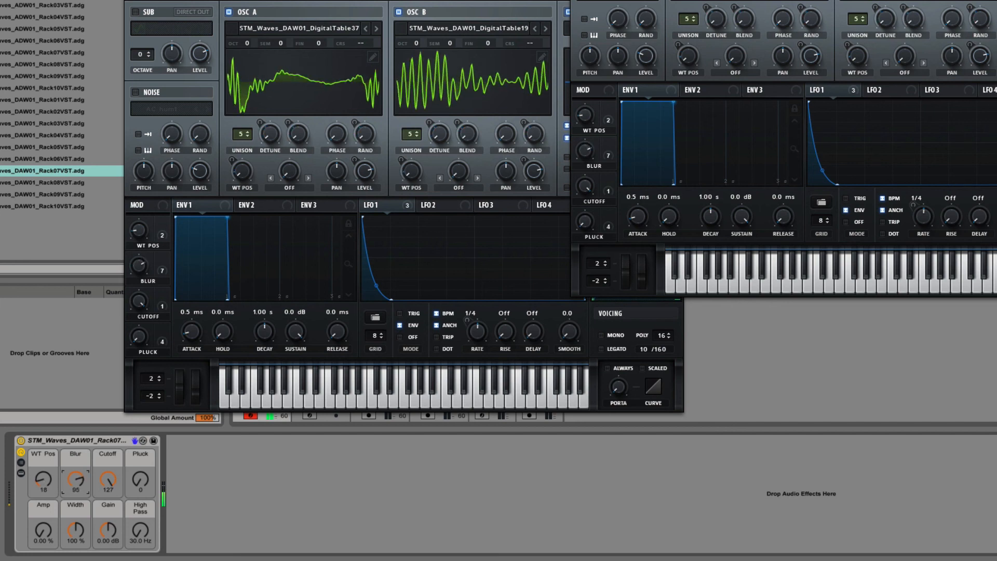
pyautogui.moveTo(108, 481); pyautogui.dragTo(108, 524)
pyautogui.moveTo(141, 477); pyautogui.dragTo(141, 411)
pyautogui.moveTo(111, 478); pyautogui.dragTo(144, 541)
pyautogui.moveTo(111, 482); pyautogui.dragTo(112, 416)
# Step: Compare the rack's layers at the new macro settings by switching DigitalTable19 and DigitalTable37 off and on again
pyautogui.click(398, 11)
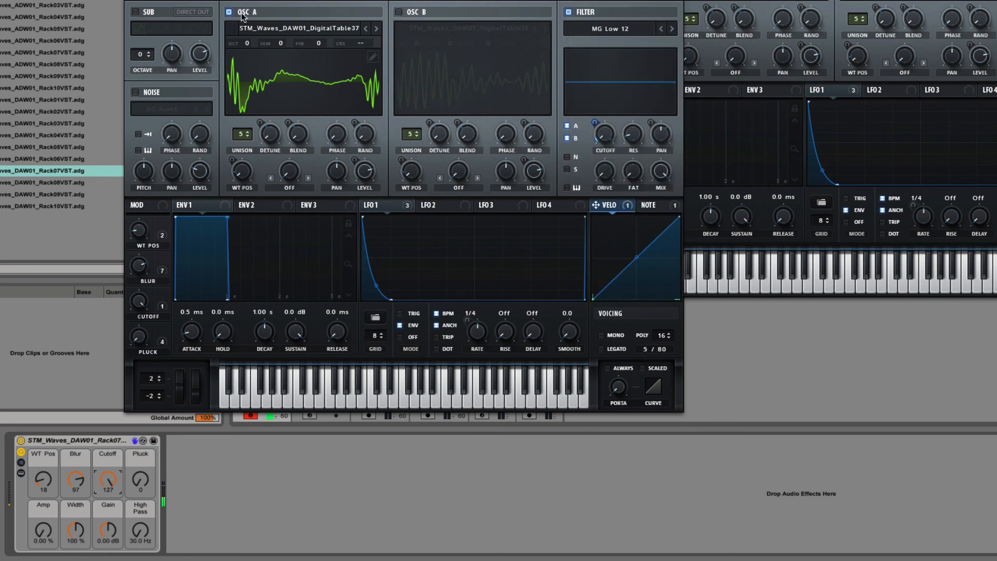
pyautogui.click(229, 11)
pyautogui.click(229, 11)
pyautogui.click(398, 11)
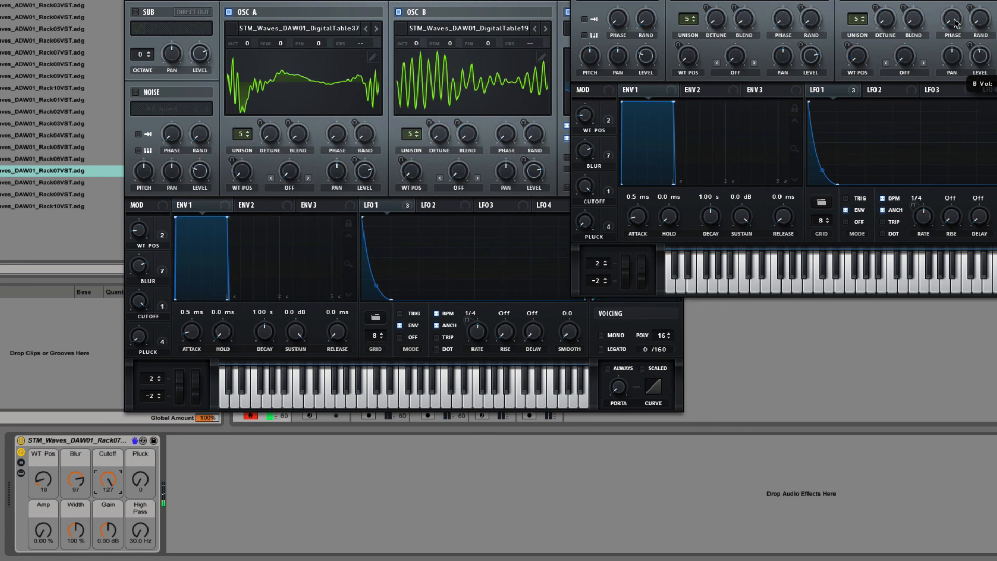
pyautogui.click(915, 0)
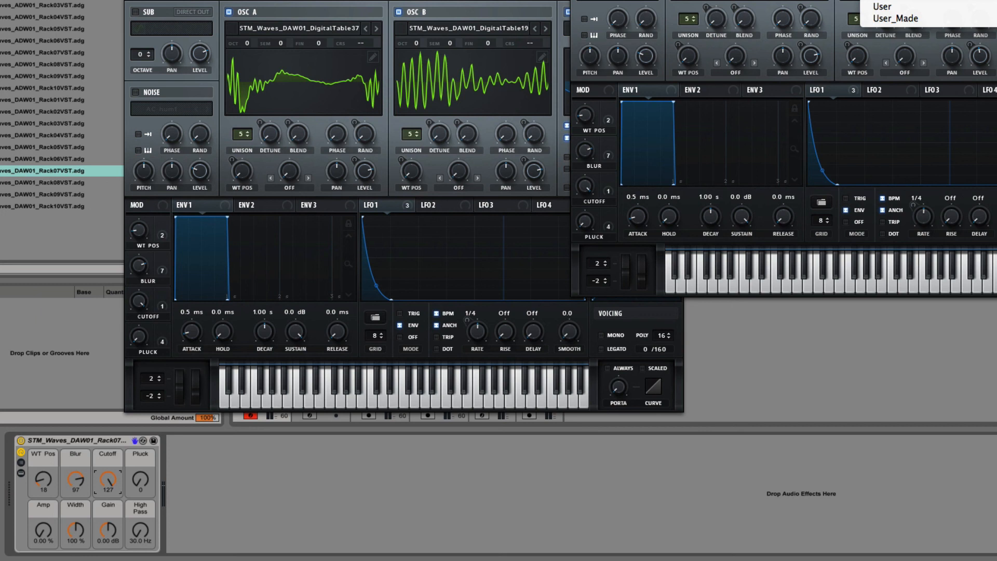
pyautogui.press('Escape')
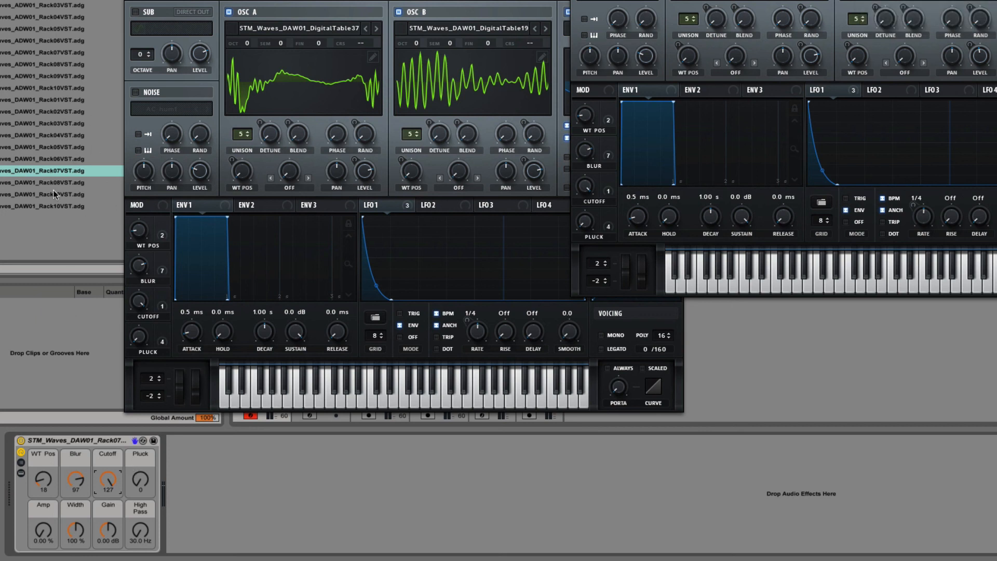
# Step: Swap the rack for STM_Waves_DAW01_Rack02VST.adg and set its Cutoff to 127
pyautogui.click(141, 440)
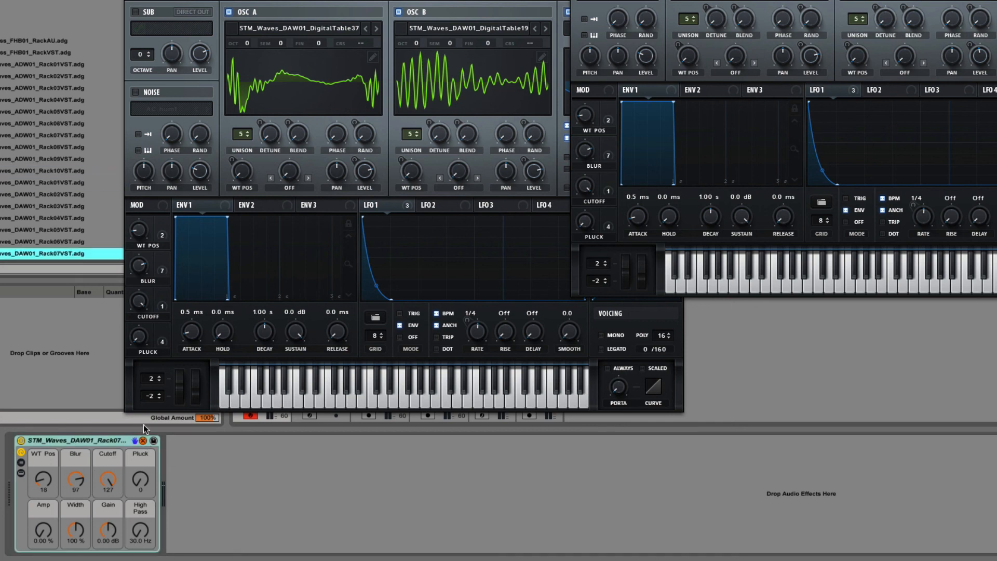
pyautogui.scroll(3, 31, 197)
pyautogui.click(31, 194)
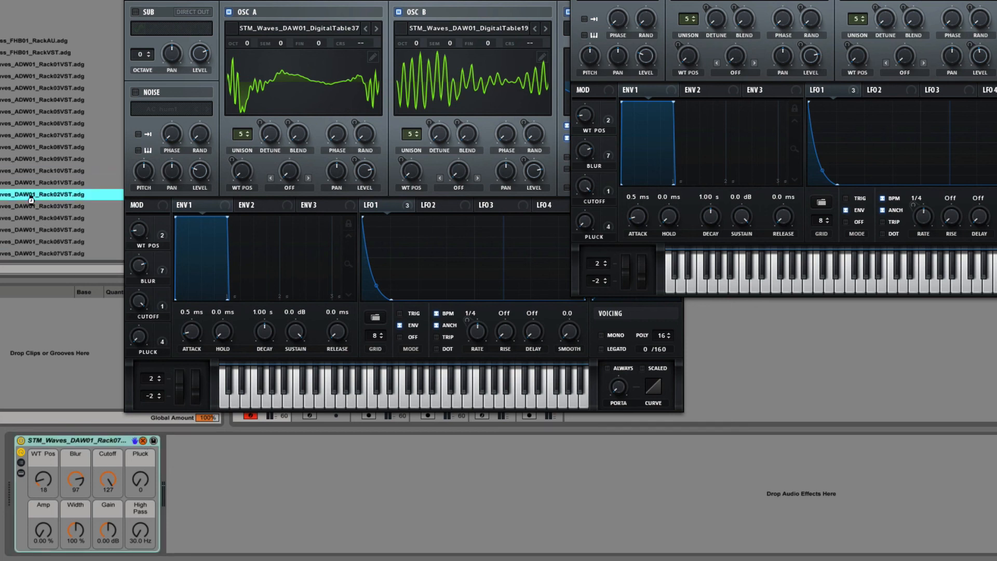
pyautogui.doubleClick(31, 199)
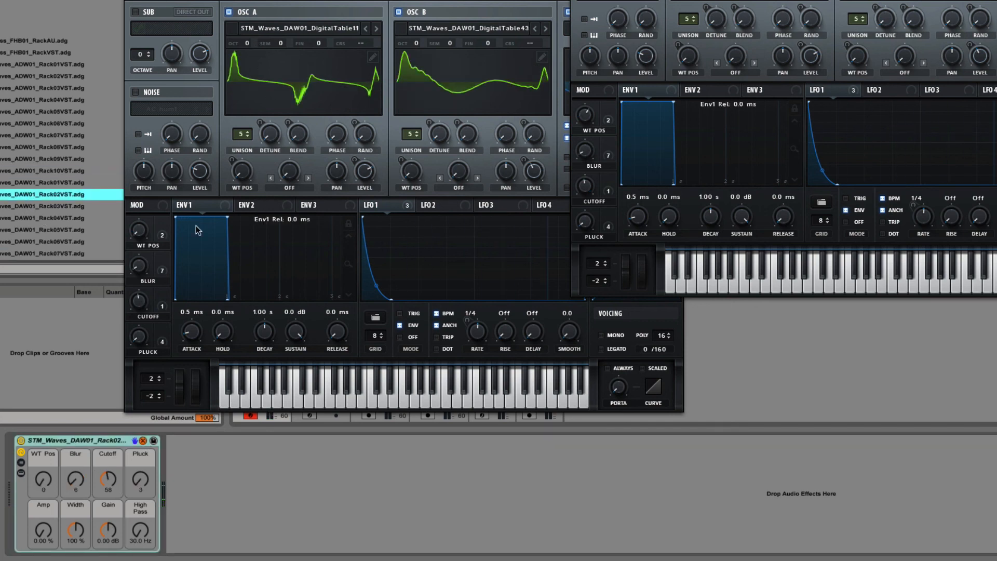
pyautogui.moveTo(111, 477); pyautogui.dragTo(100, 420)
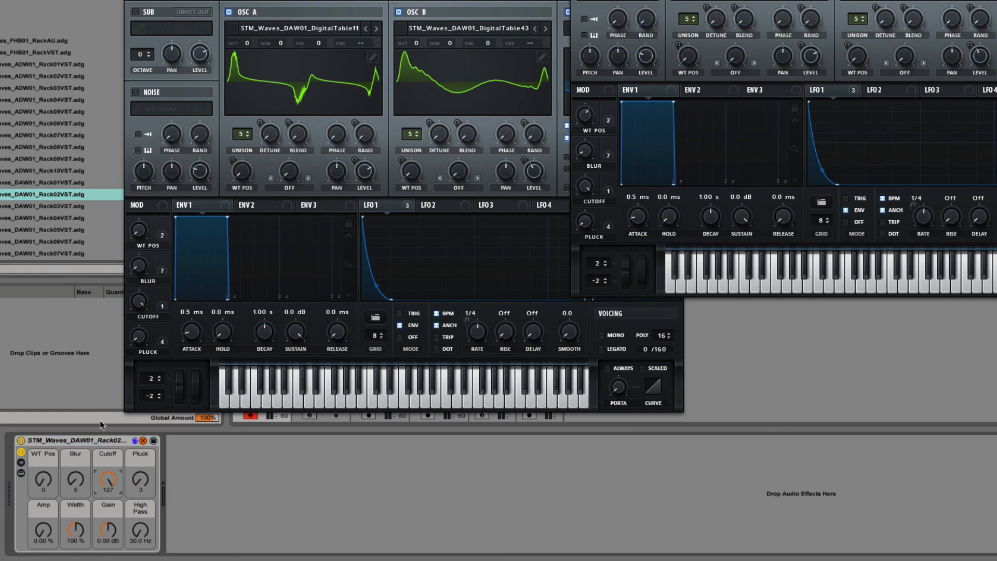
# Step: Set the rack's Blur to 58 and load the STM_Waves_DAW01_DigitalTable28 wavetable into oscillator A
pyautogui.moveTo(79, 491); pyautogui.dragTo(79, 451)
pyautogui.click(333, 27)
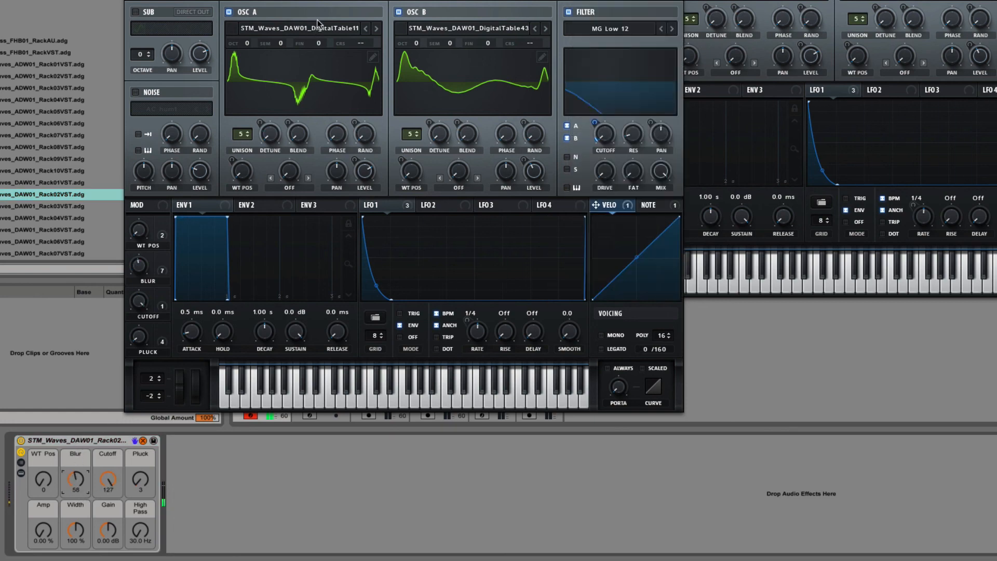
pyautogui.moveTo(364, 129)
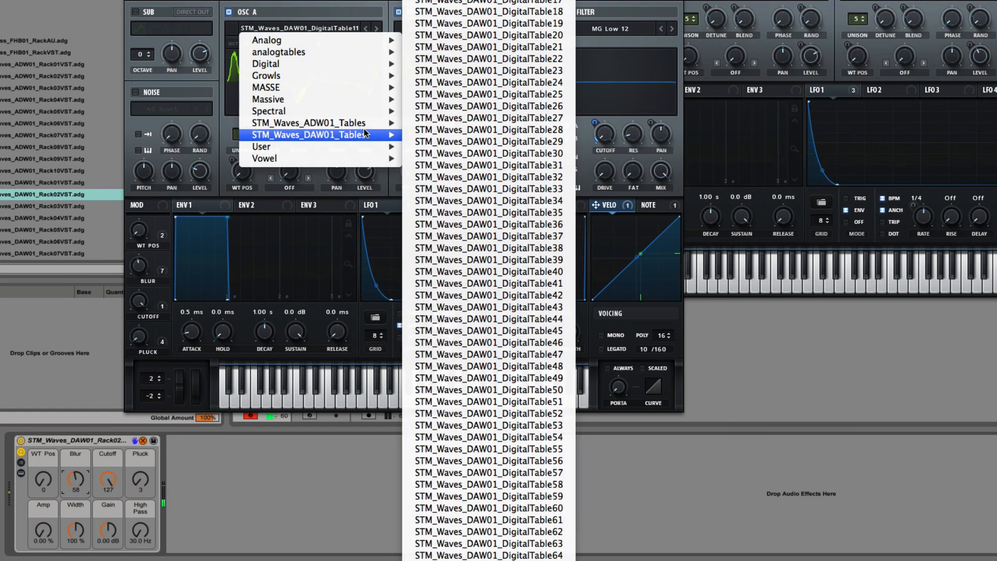
pyautogui.click(456, 128)
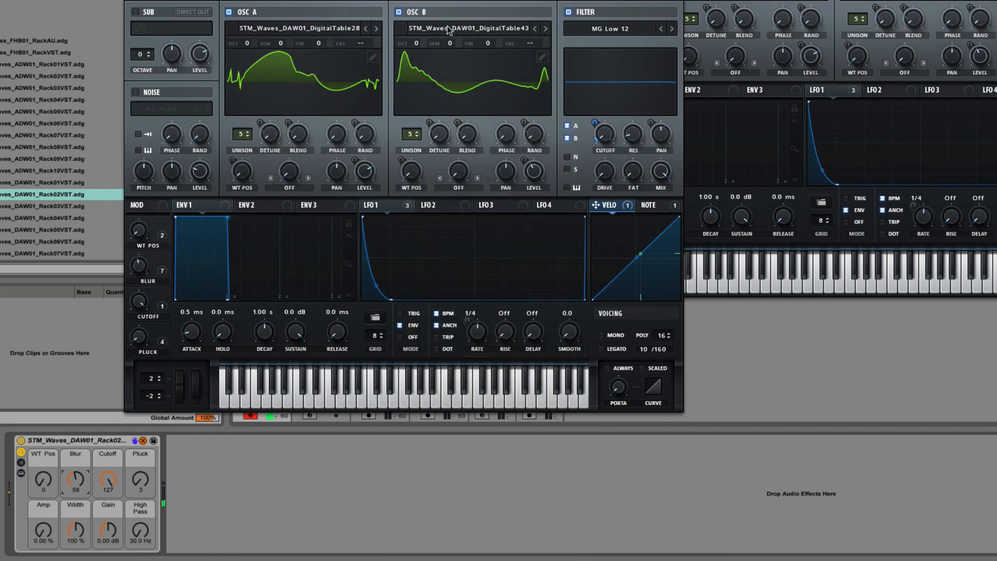
# Step: Try a different STM_Waves_DAW01_Tables wavetable in oscillator B and advance through the following tables to DigitalTable23
pyautogui.click(447, 27)
pyautogui.moveTo(485, 135)
pyautogui.click(664, 24)
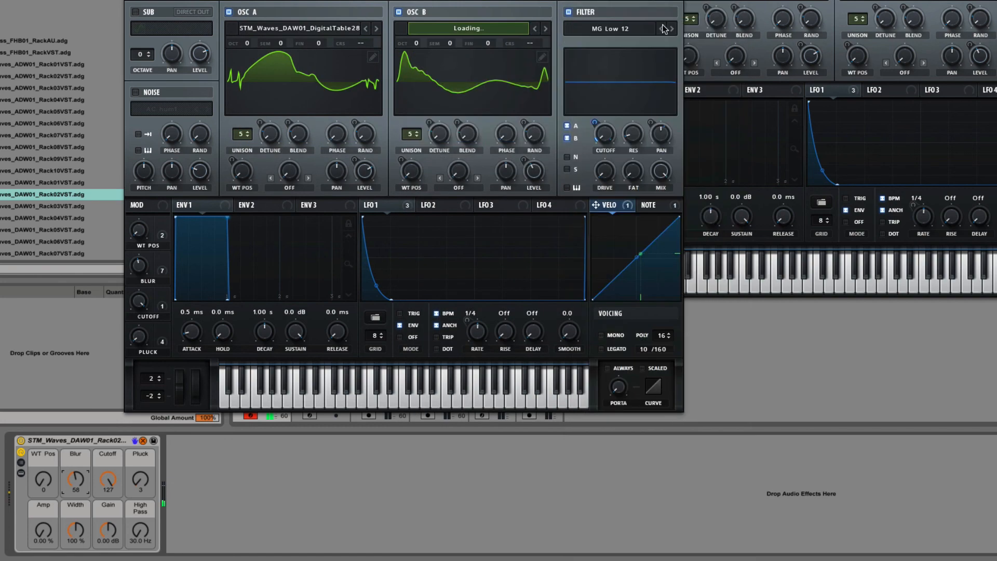
pyautogui.click(547, 27)
pyautogui.click(547, 28)
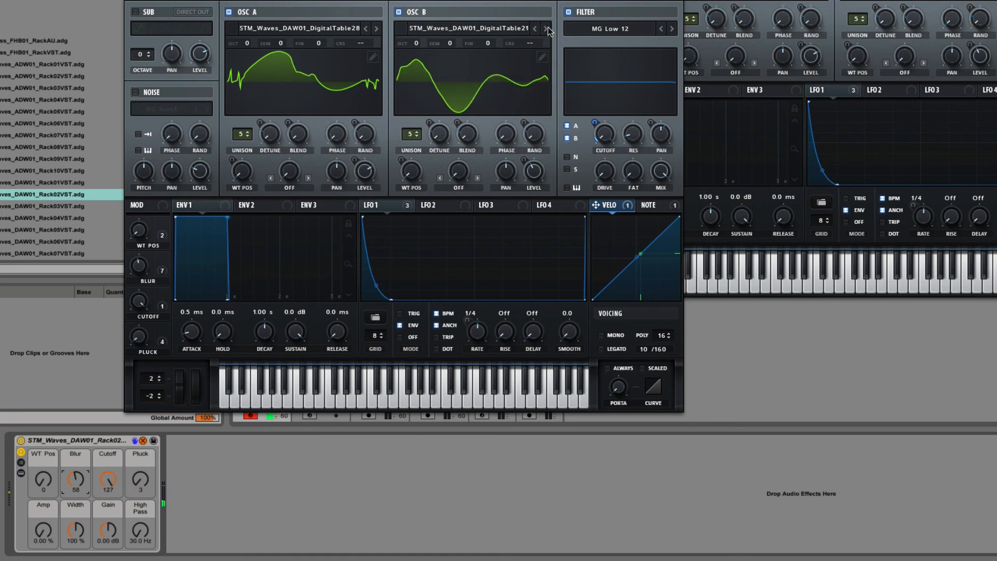
pyautogui.click(547, 27)
pyautogui.click(548, 28)
# Step: Load STM_Waves_DAW01_DigitalTable64 into oscillator B and step back one wavetable to DigitalTable63
pyautogui.click(485, 28)
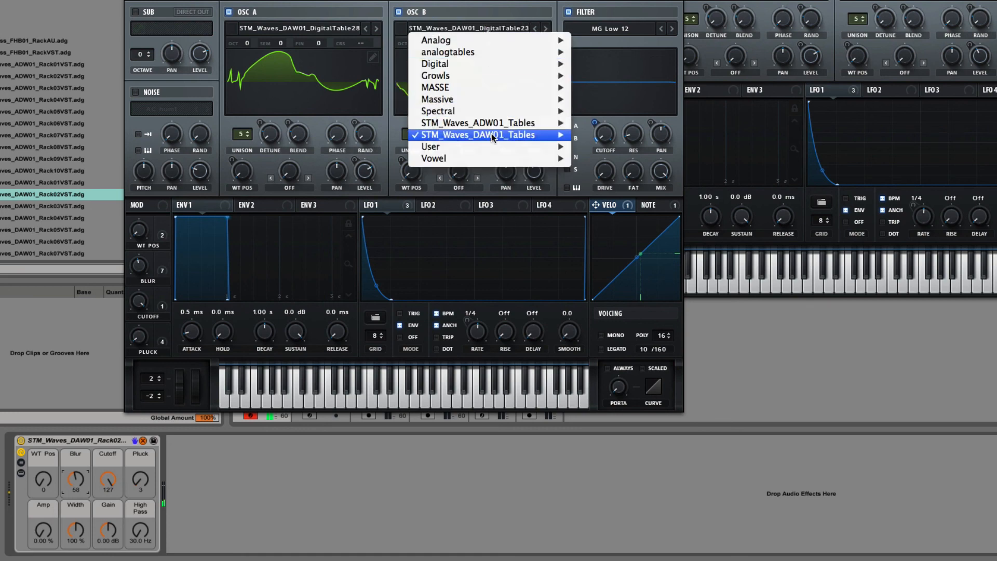
pyautogui.moveTo(492, 133)
pyautogui.click(623, 554)
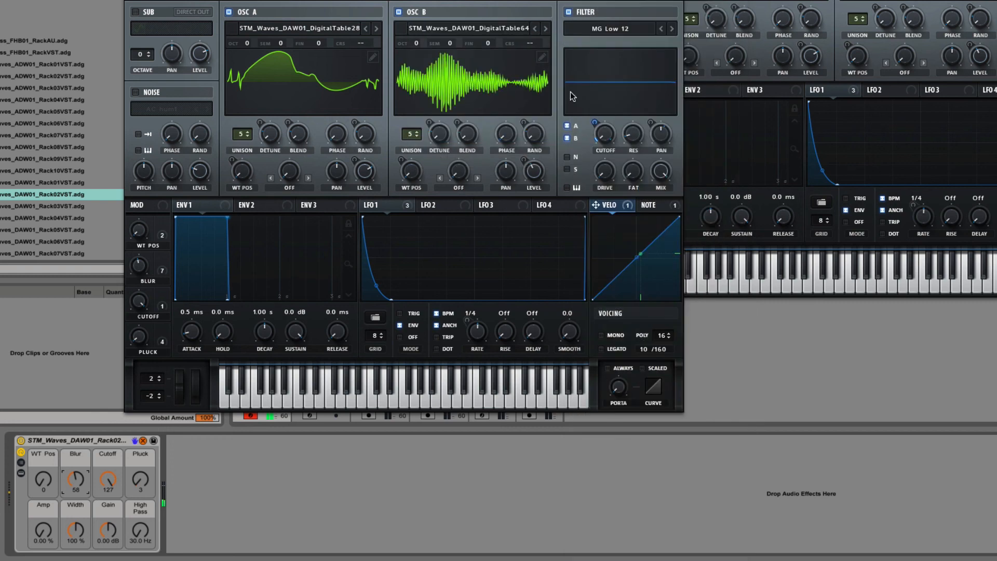
pyautogui.click(535, 28)
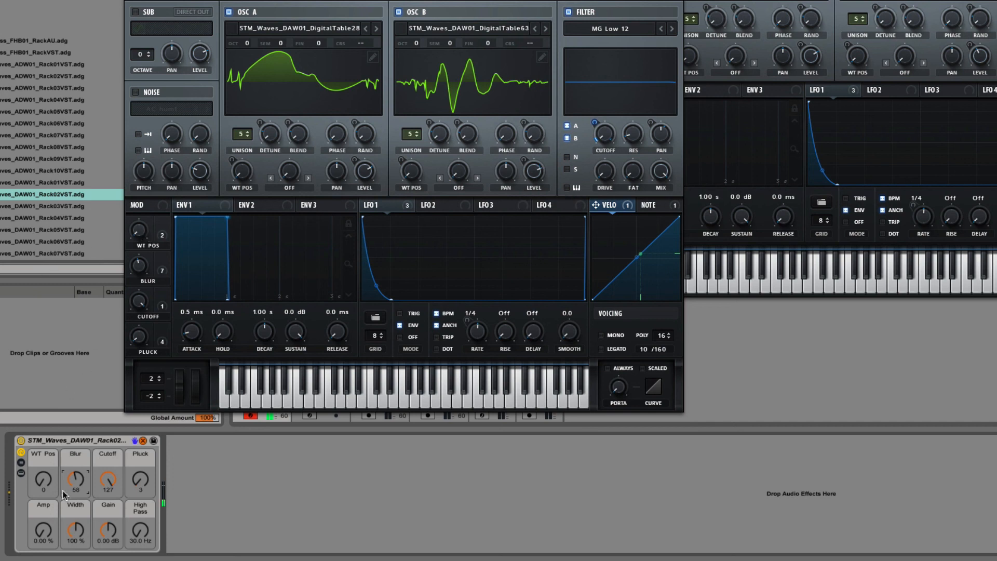
# Step: Set the rack's WT Pos to 18 and compare the sound by switching oscillator A off and on again
pyautogui.moveTo(43, 479); pyautogui.dragTo(43, 470)
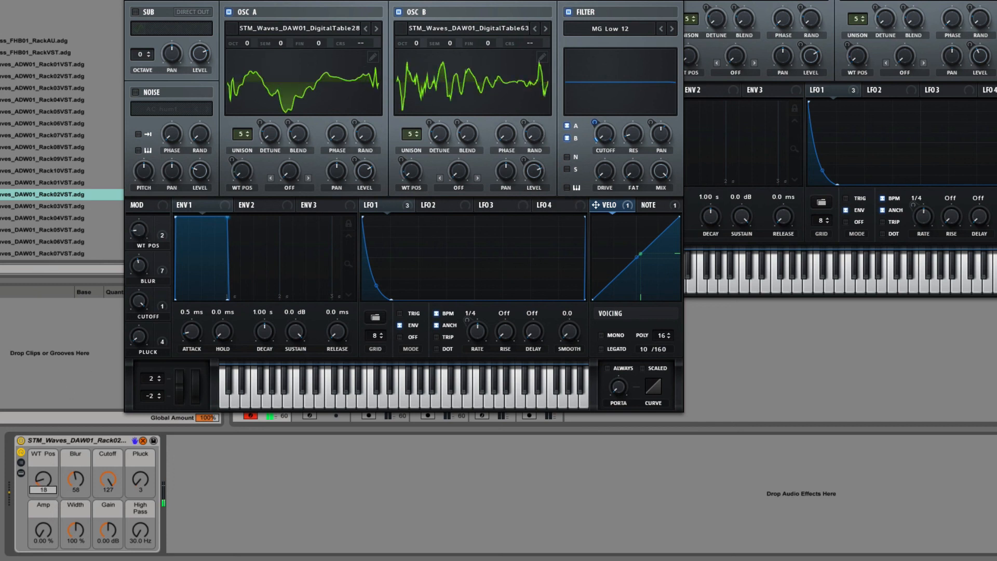
pyautogui.click(230, 11)
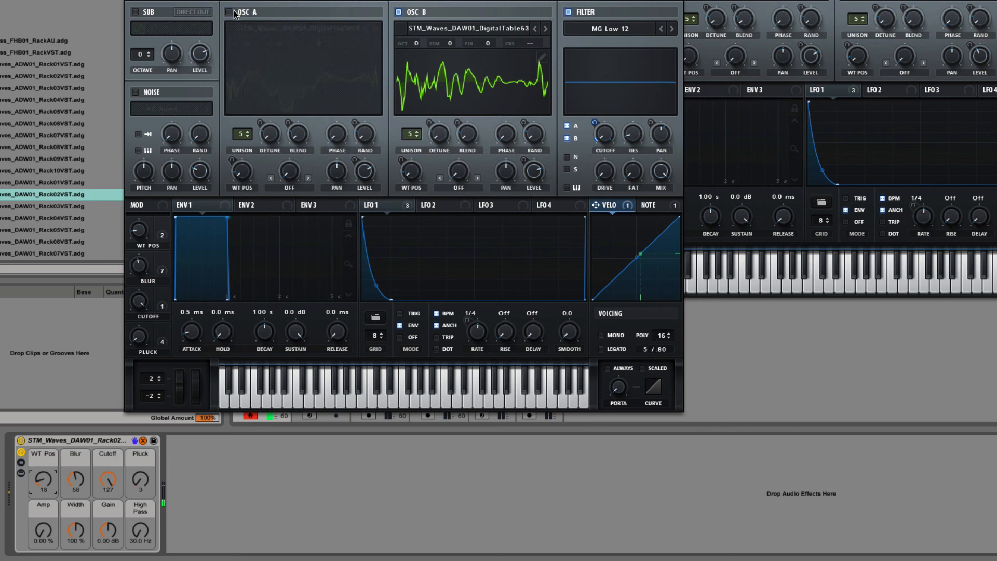
pyautogui.click(231, 11)
pyautogui.click(727, 226)
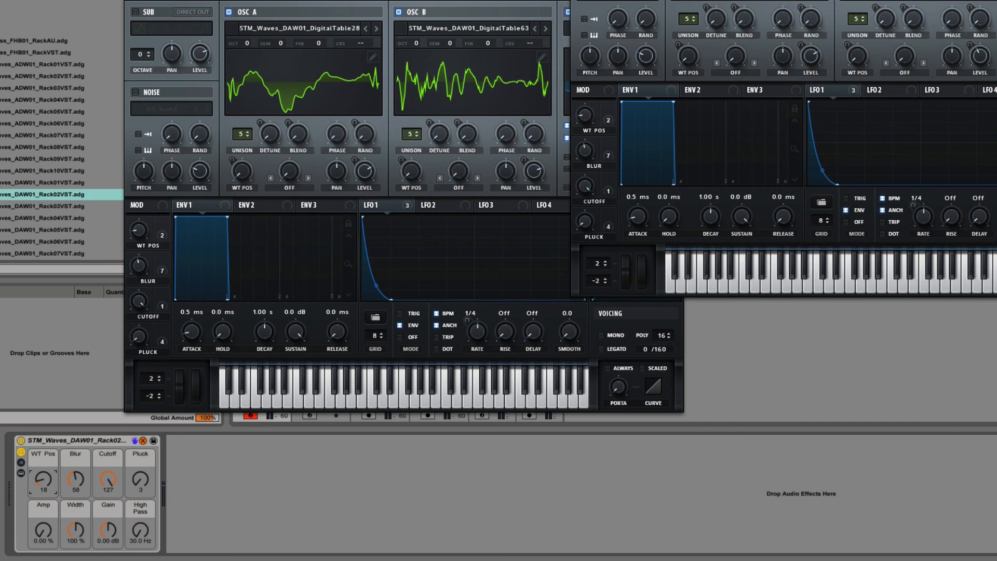
# Step: Exit hot-swap mode on the STM_Waves_DAW01_Rack02VST rack, and fold and unfold the device twice
pyautogui.click(143, 441)
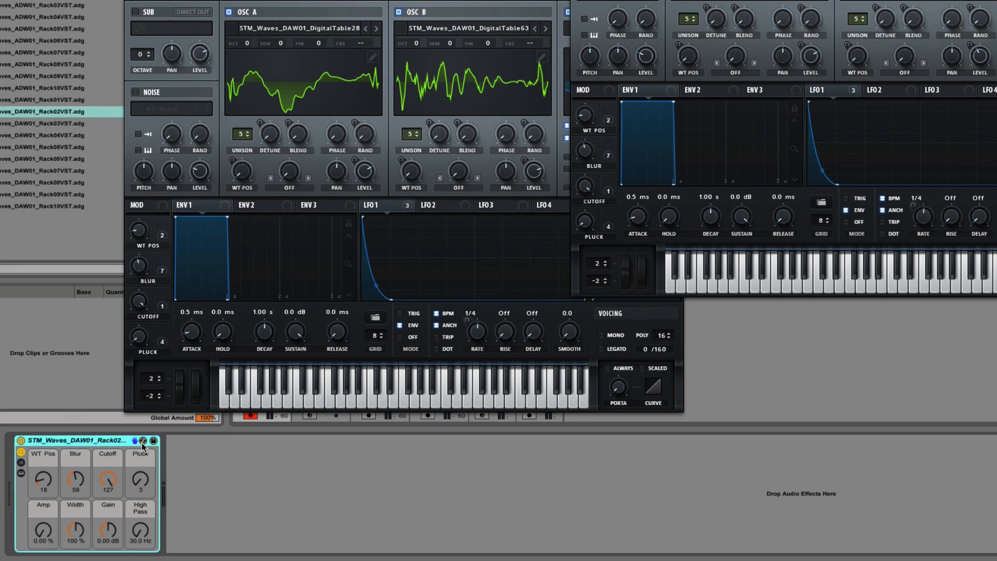
pyautogui.doubleClick(76, 439)
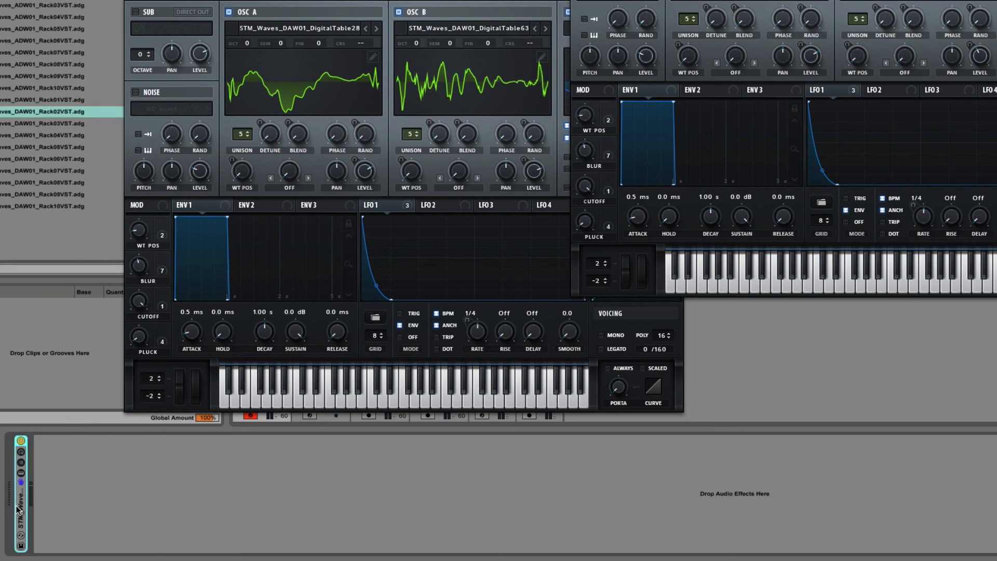
pyautogui.doubleClick(19, 508)
pyautogui.doubleClick(81, 438)
pyautogui.doubleClick(23, 519)
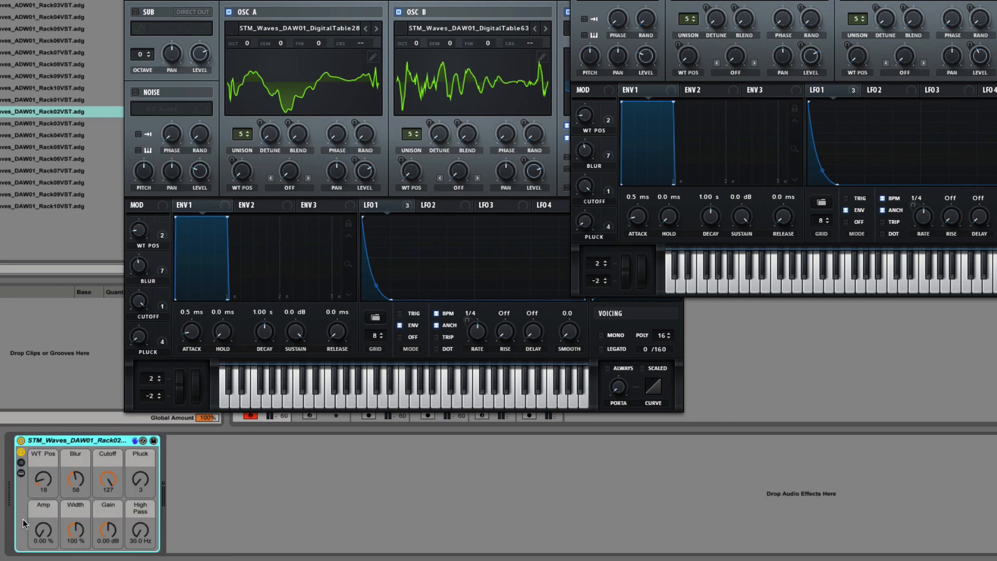